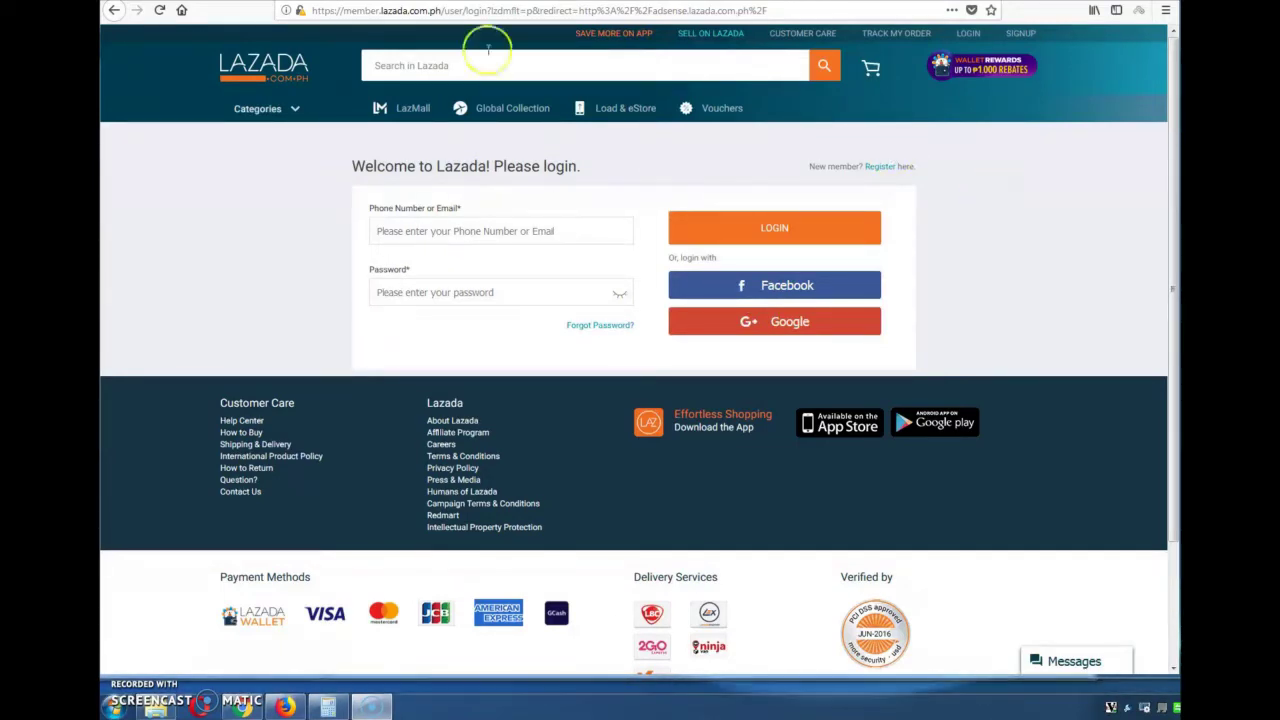
Register a Lazada account from the SIGNUP page using a Google account
{"action": "key", "text": "alt+Left"}
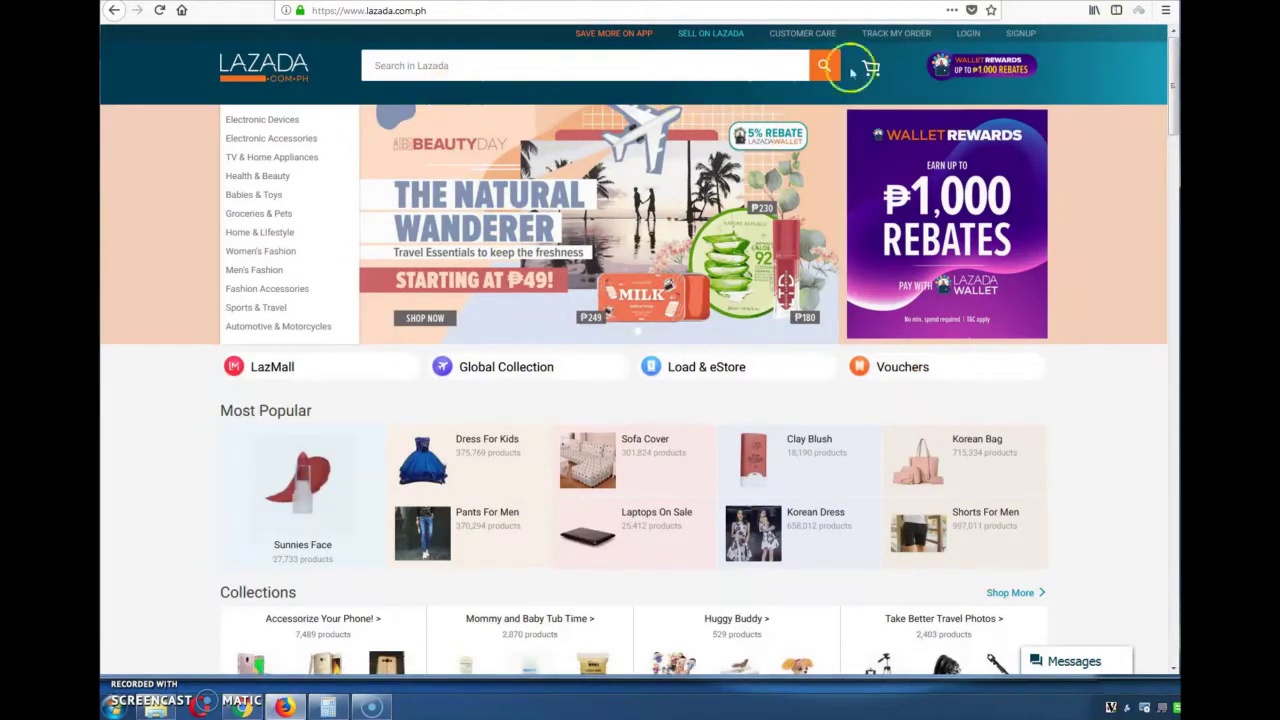
{"action": "left_click", "coordinate": [450, 11]}
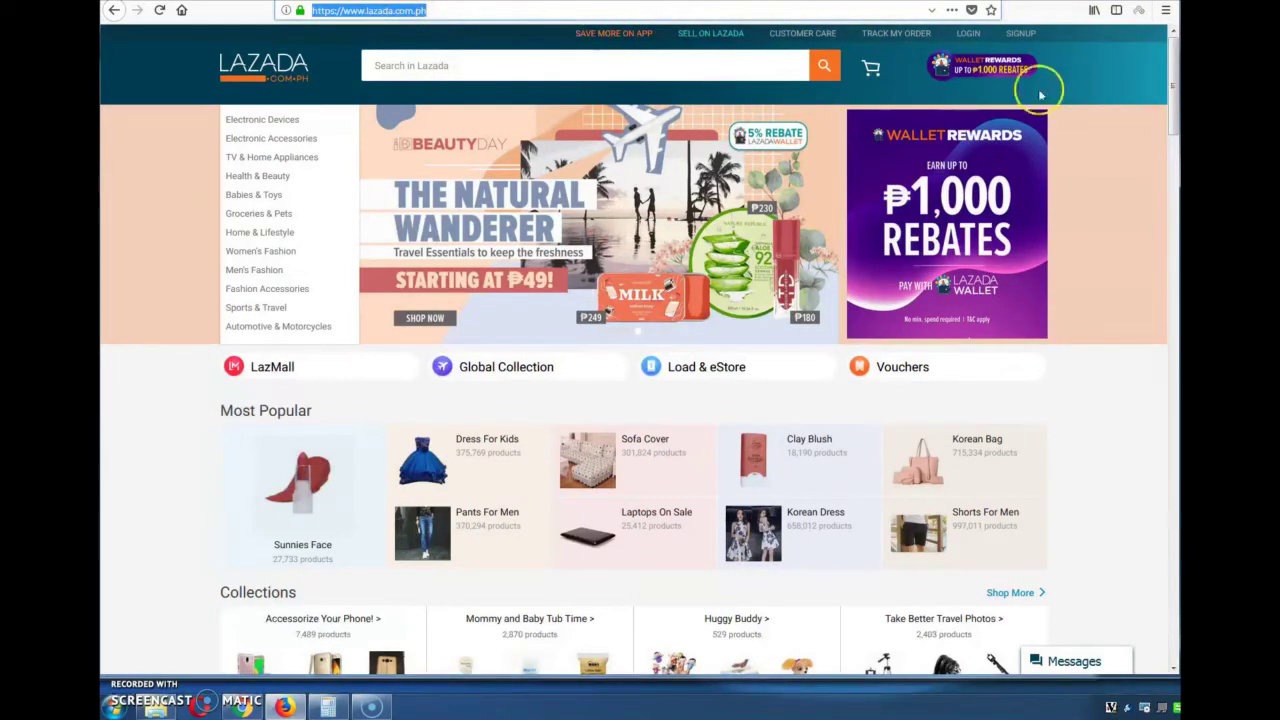
{"action": "left_click", "coordinate": [1021, 34]}
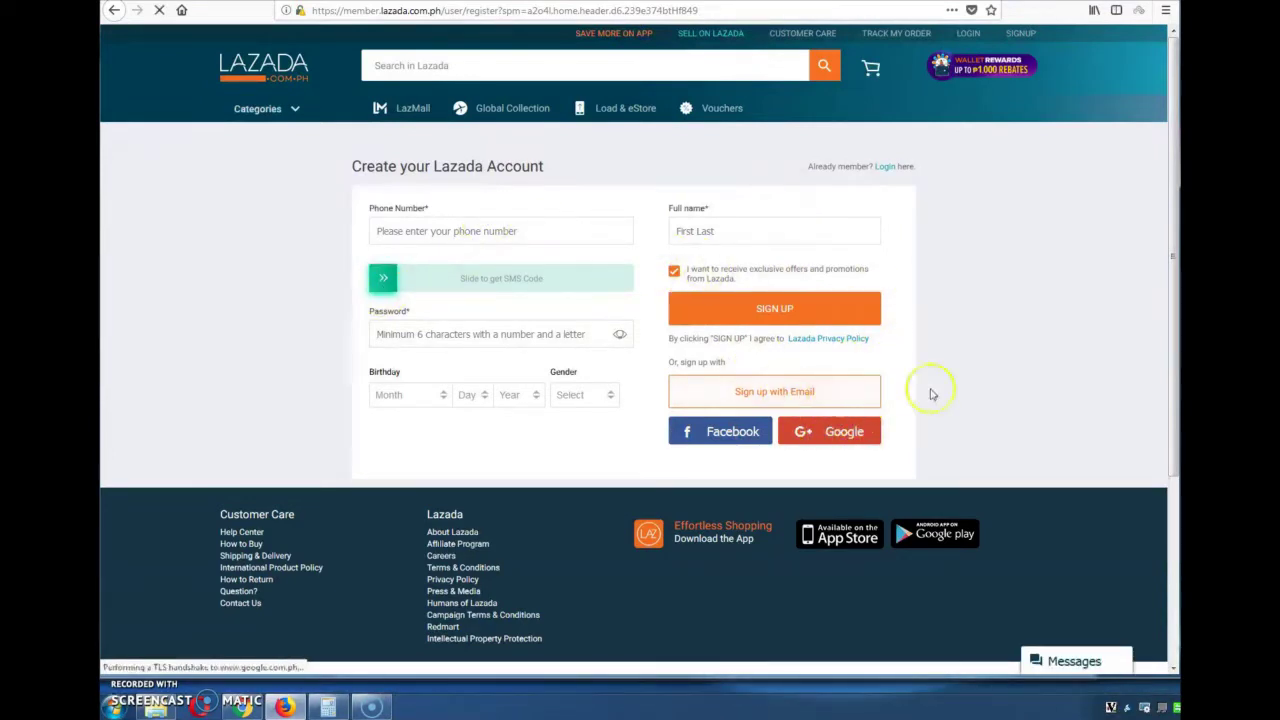
{"action": "left_click", "coordinate": [835, 441]}
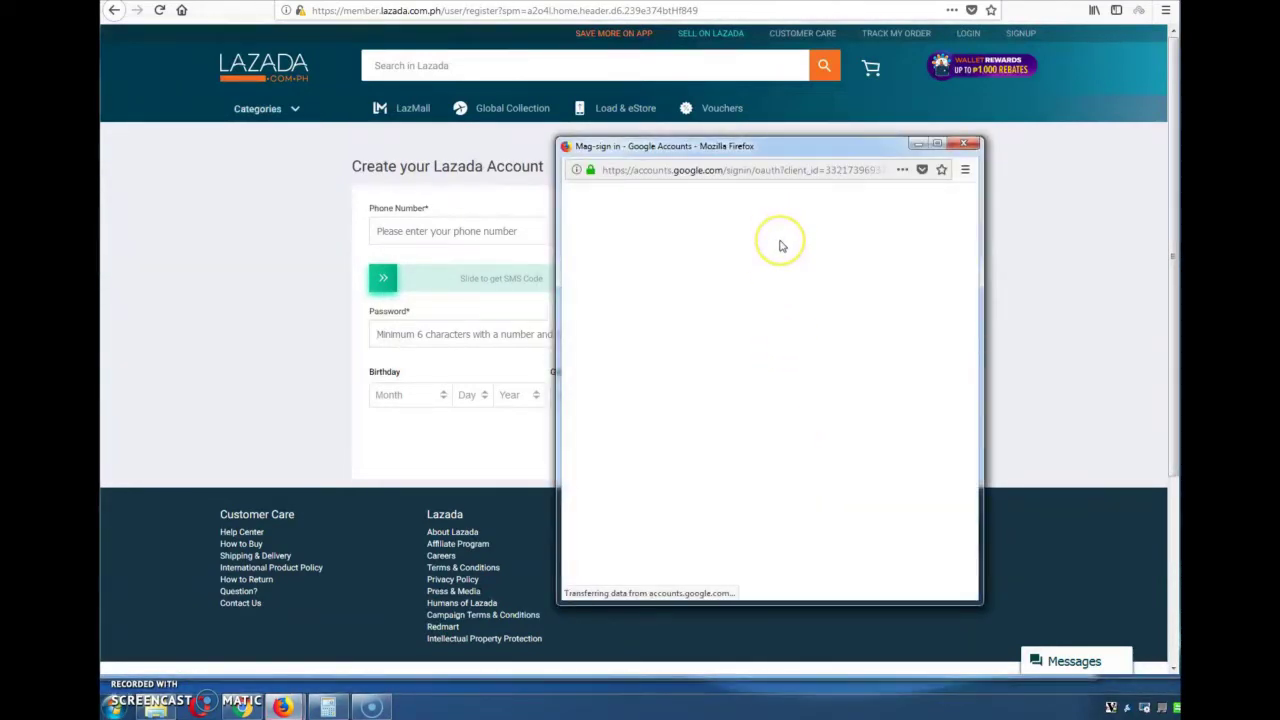
{"action": "scroll", "coordinate": [746, 432], "scroll_direction": "down", "scroll_amount": 2}
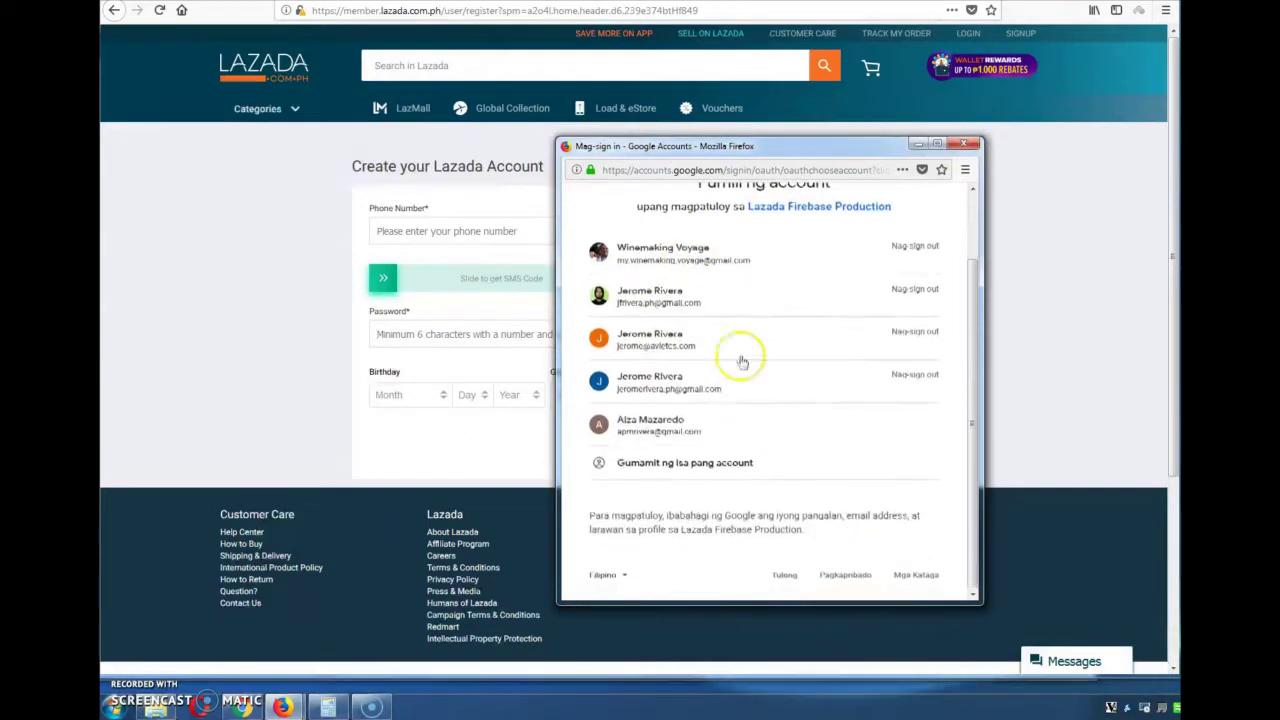
{"action": "left_click", "coordinate": [688, 428]}
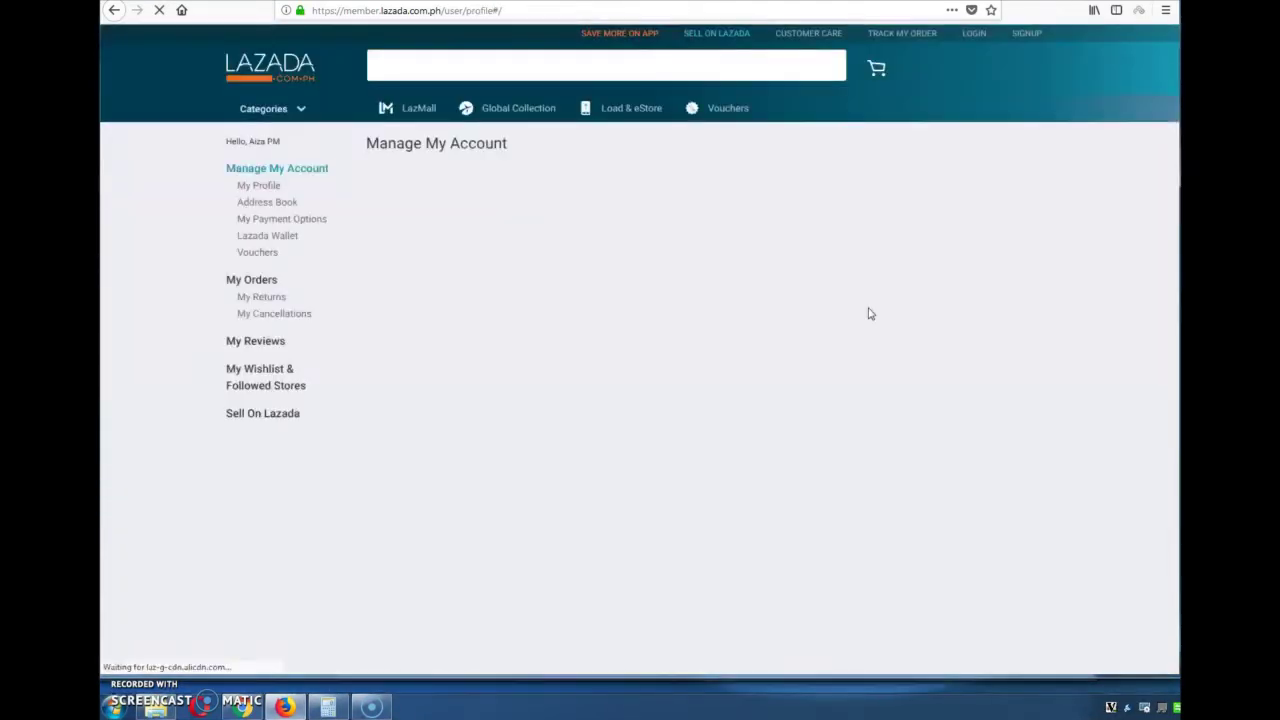
{"action": "left_click", "coordinate": [808, 245]}
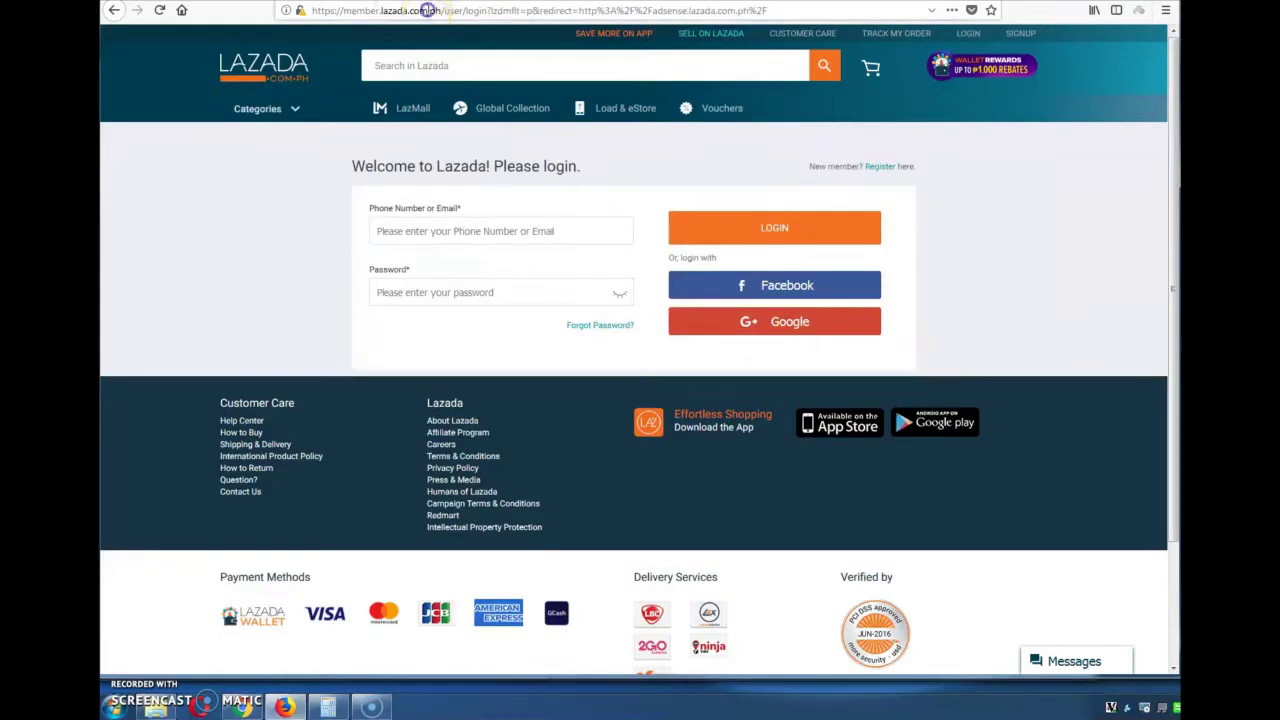
{"action": "left_click", "coordinate": [428, 10]}
Go to adsense.lazada.com.ph and open the affiliate sign-up form
{"action": "type", "text": "adsense"}
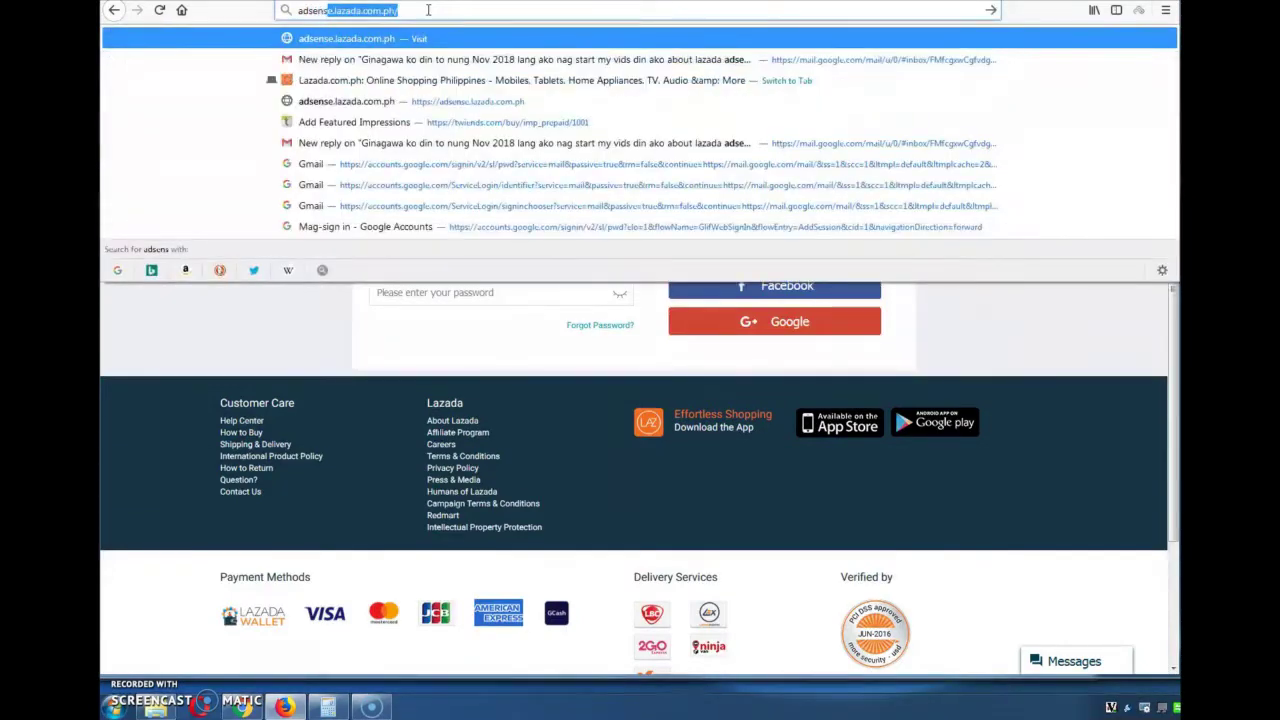
{"action": "type", "text": "e"}
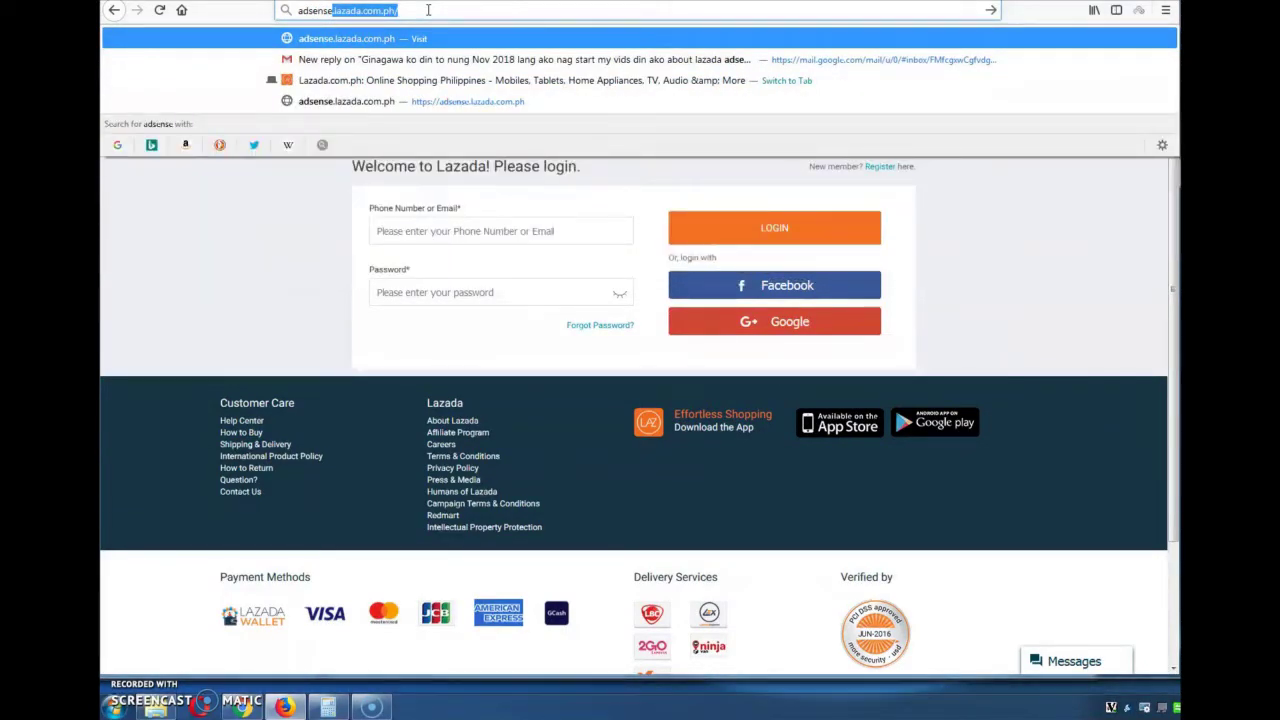
{"action": "key", "text": "Return"}
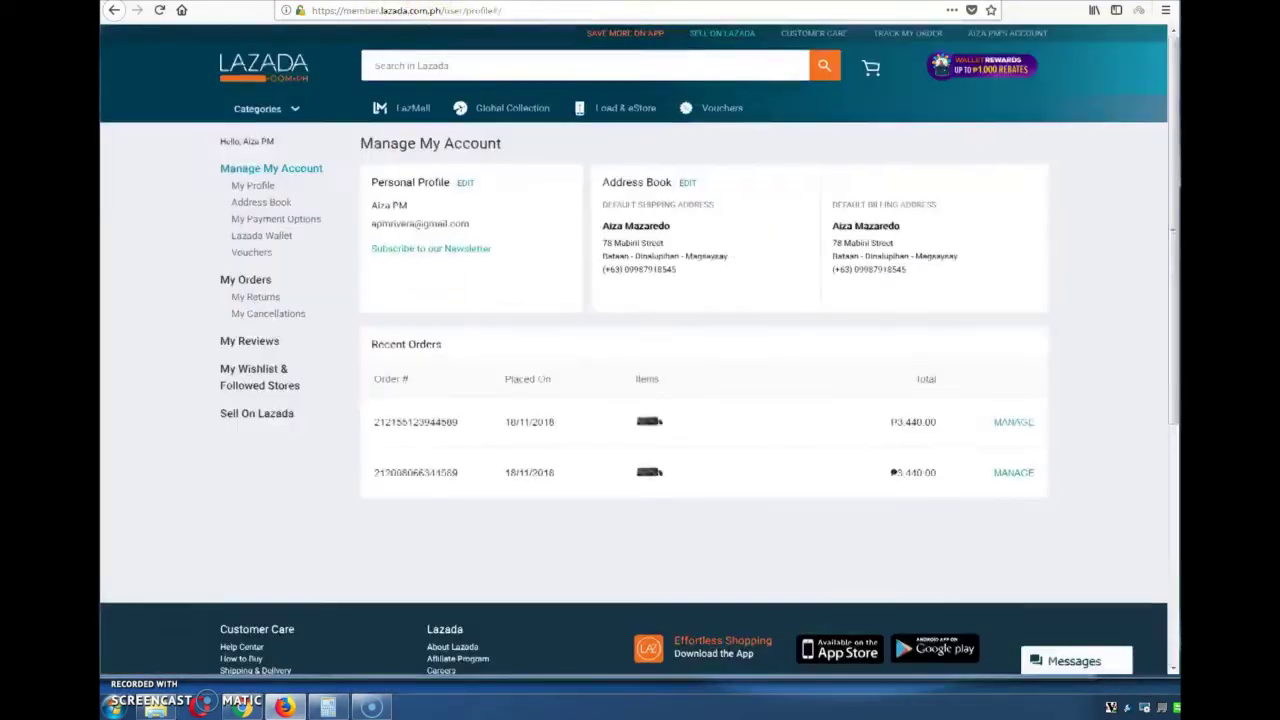
{"action": "left_click", "coordinate": [686, 92]}
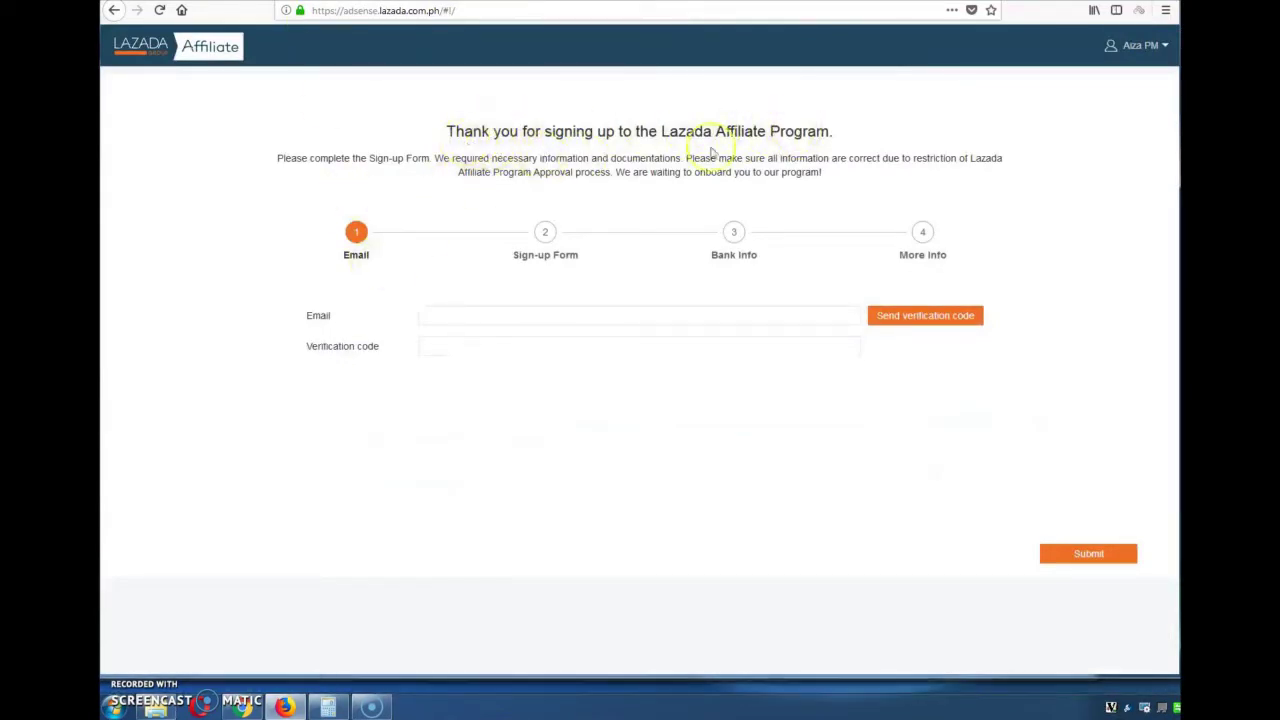
Enter the account e-mail address and request a verification code
{"action": "left_click", "coordinate": [635, 317]}
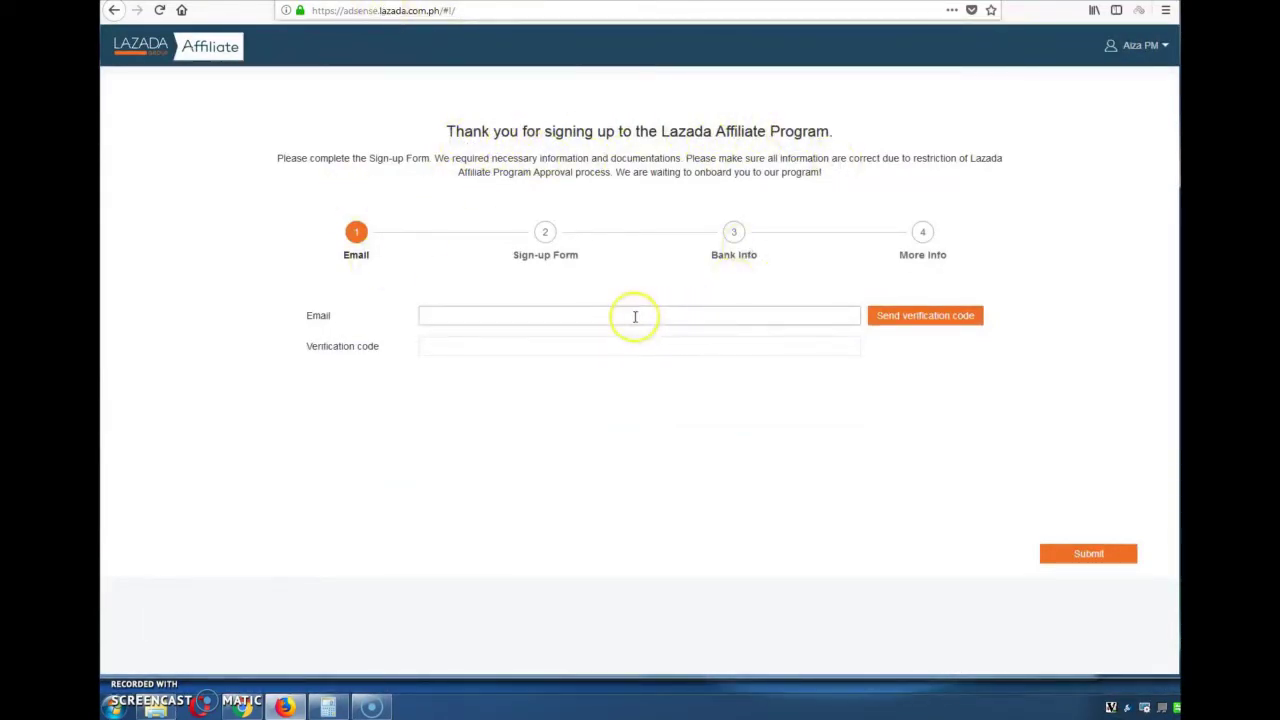
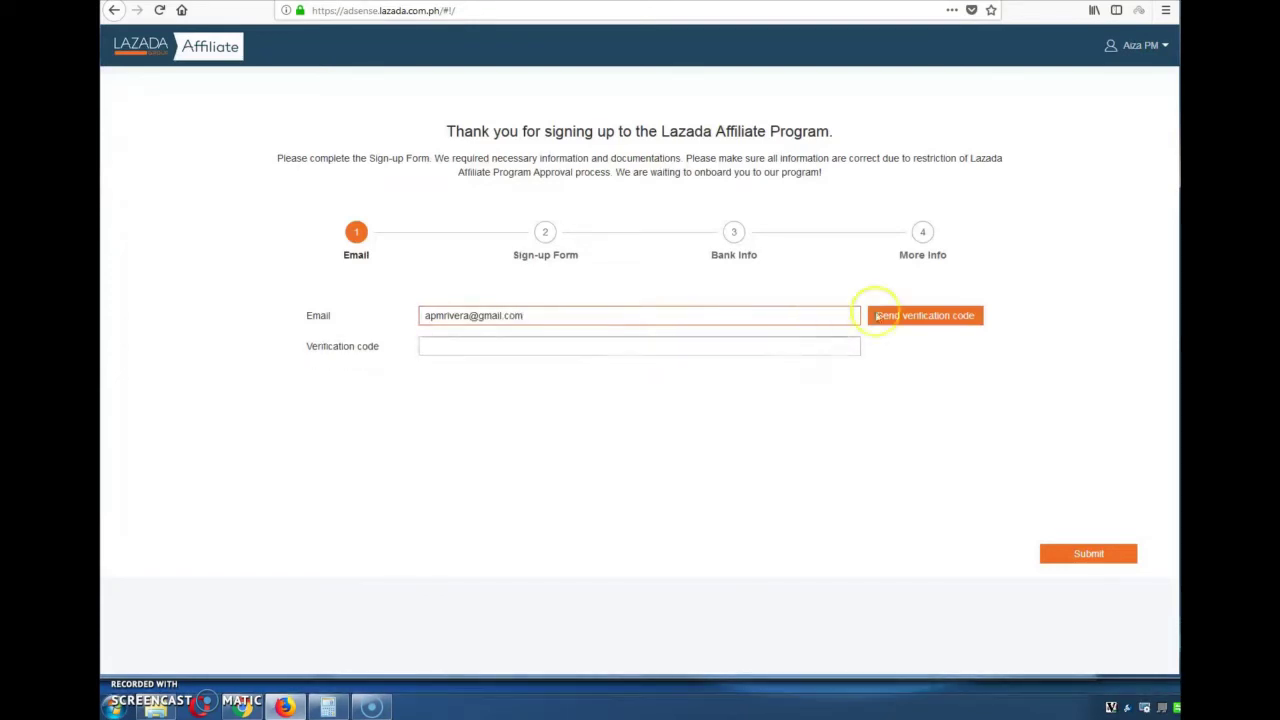
{"action": "left_click", "coordinate": [942, 316]}
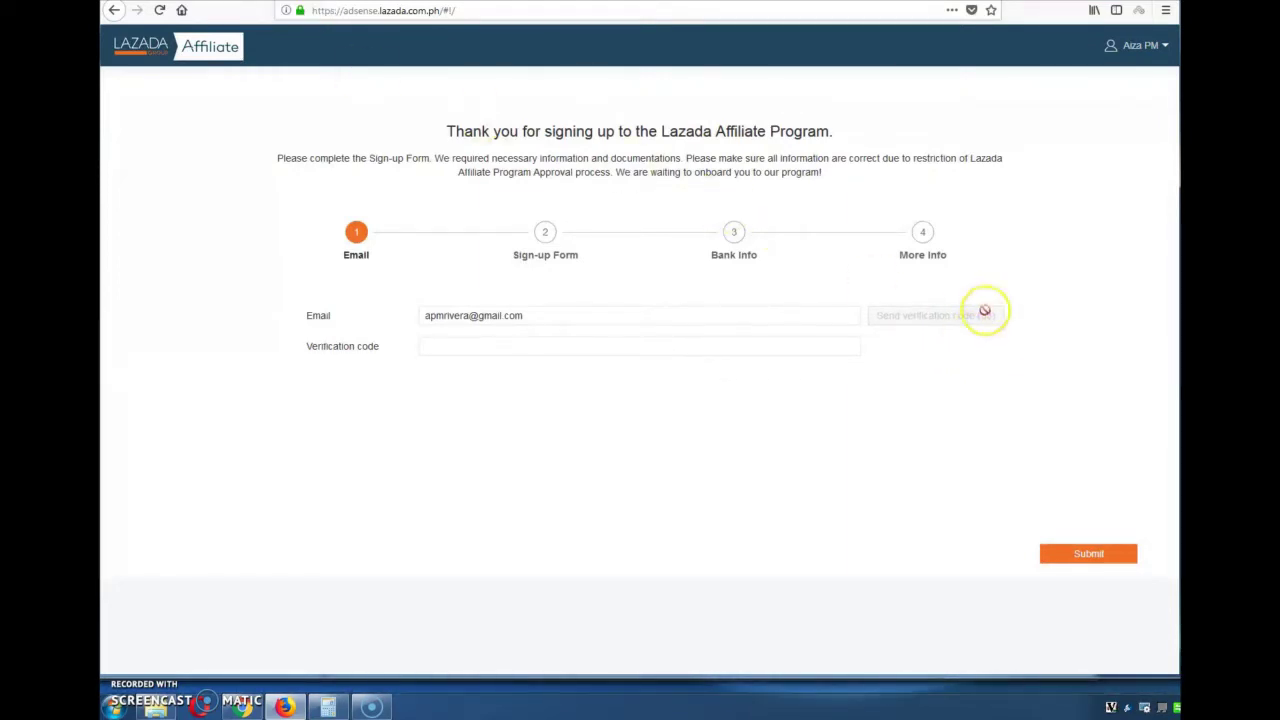
{"action": "left_click", "coordinate": [748, 339]}
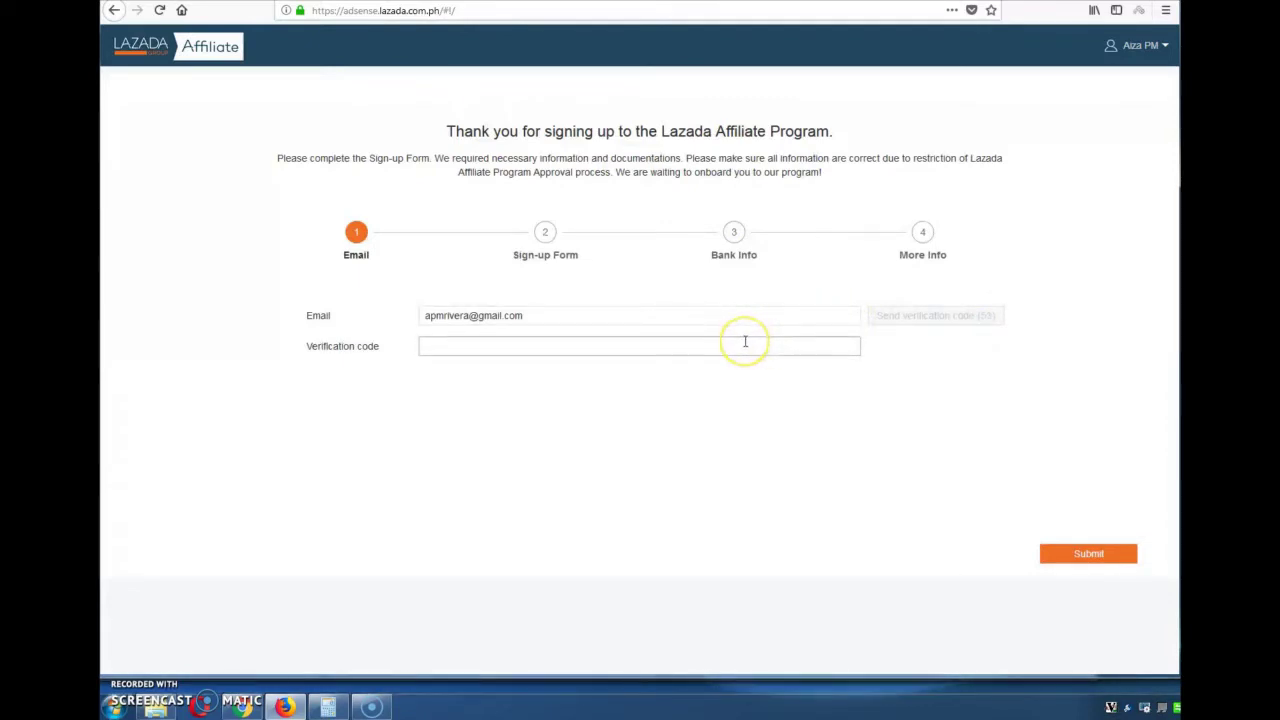
{"action": "left_click", "coordinate": [816, 353]}
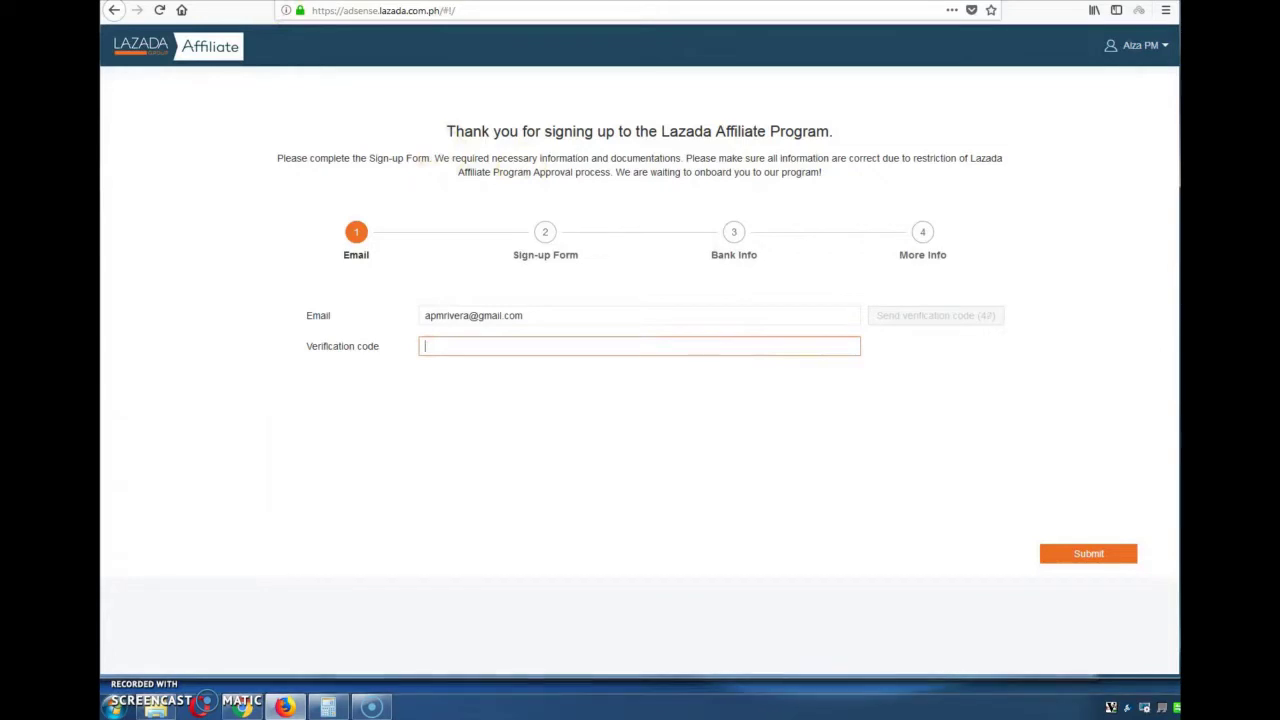
{"action": "key", "text": "alt+Left"}
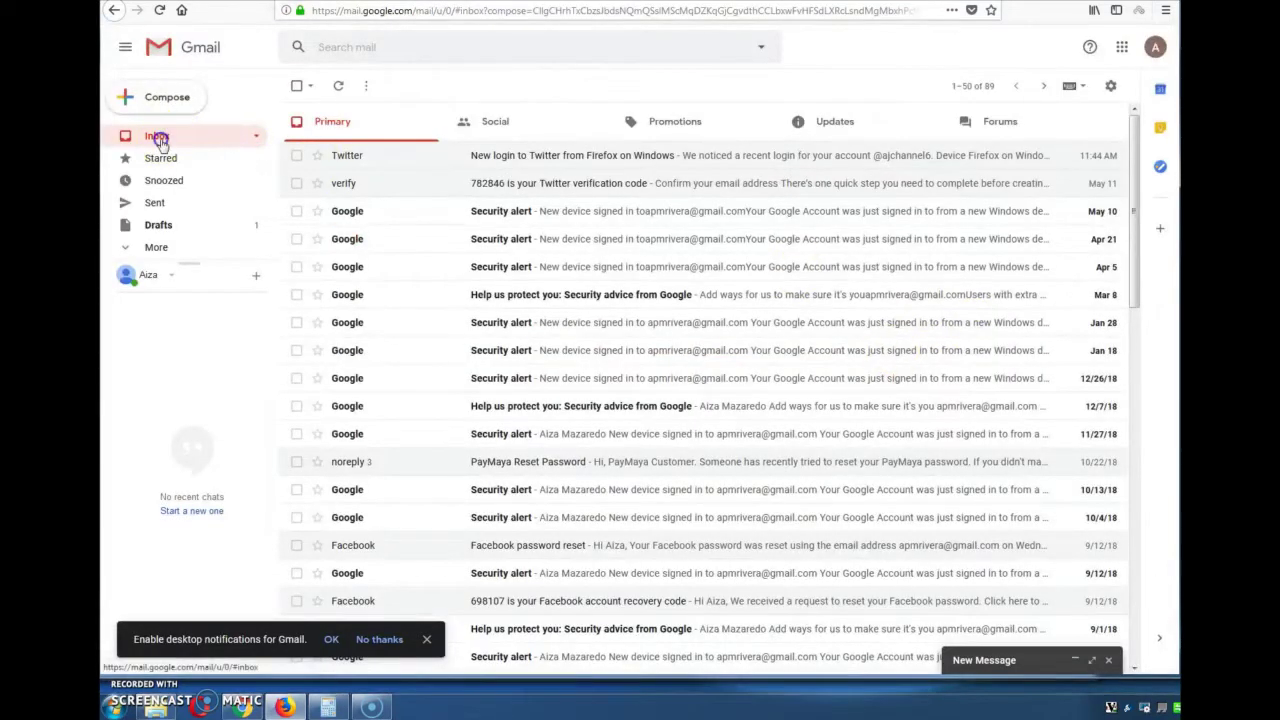
Check the Gmail Primary inbox, then return to the Lazada tabs
{"action": "left_click", "coordinate": [340, 121]}
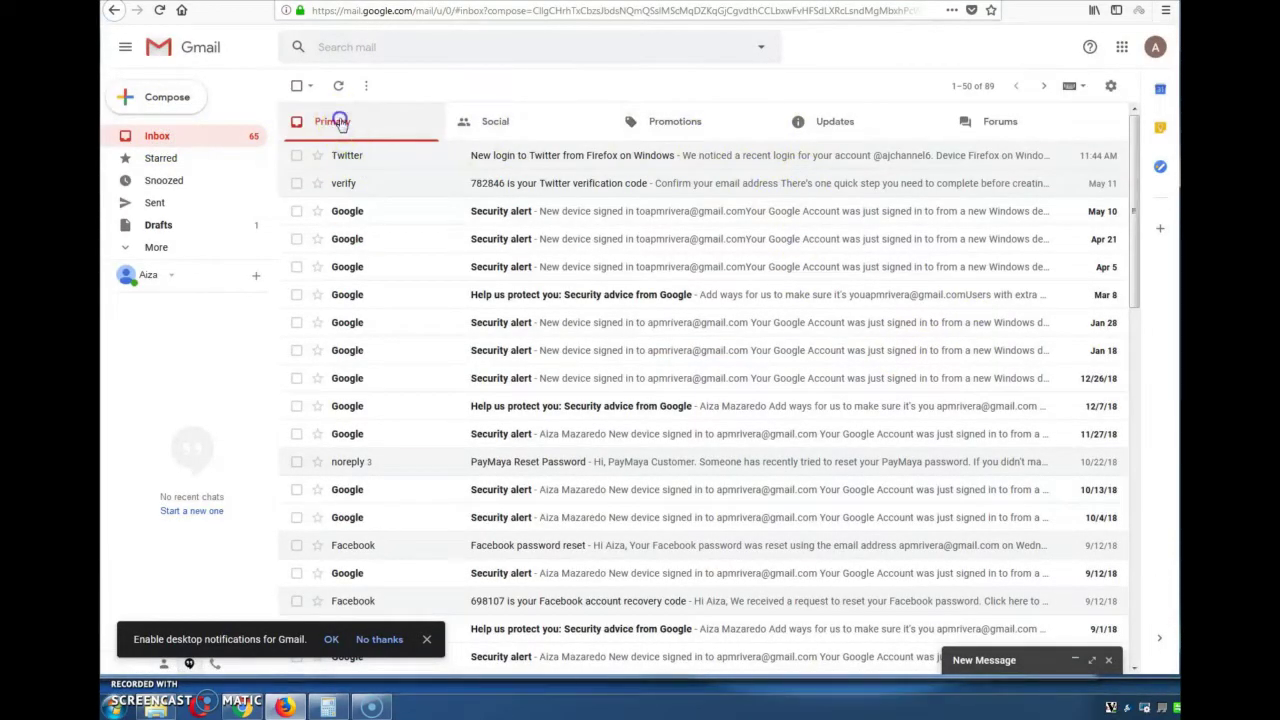
{"action": "key", "text": "alt+Right"}
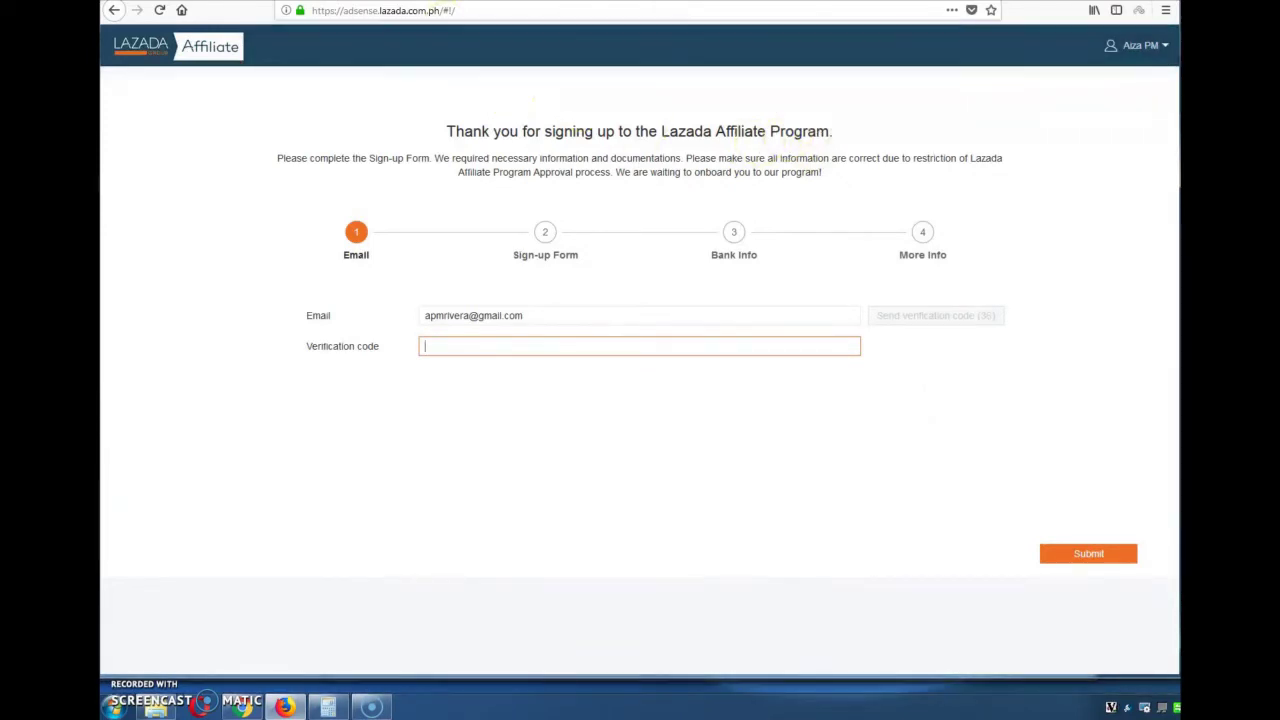
{"action": "key", "text": "alt+Left"}
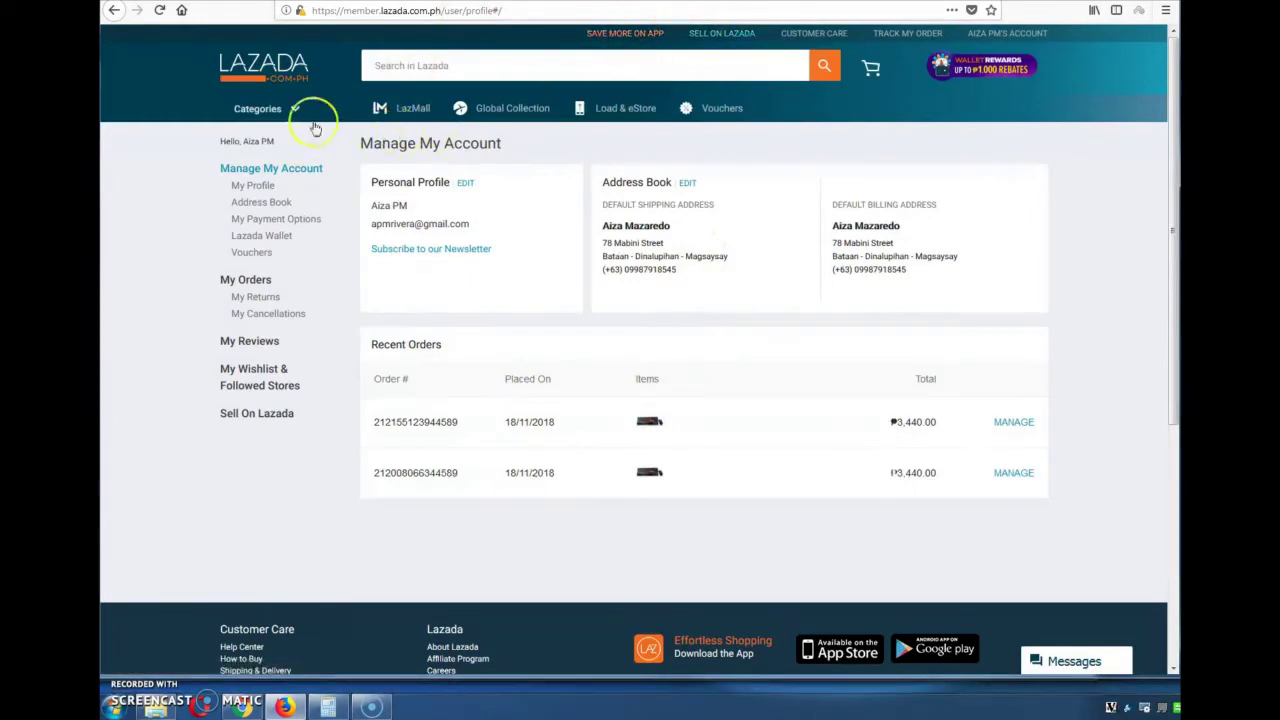
Browse the Lazada Mobiles product category
{"action": "mouse_move", "coordinate": [255, 112]}
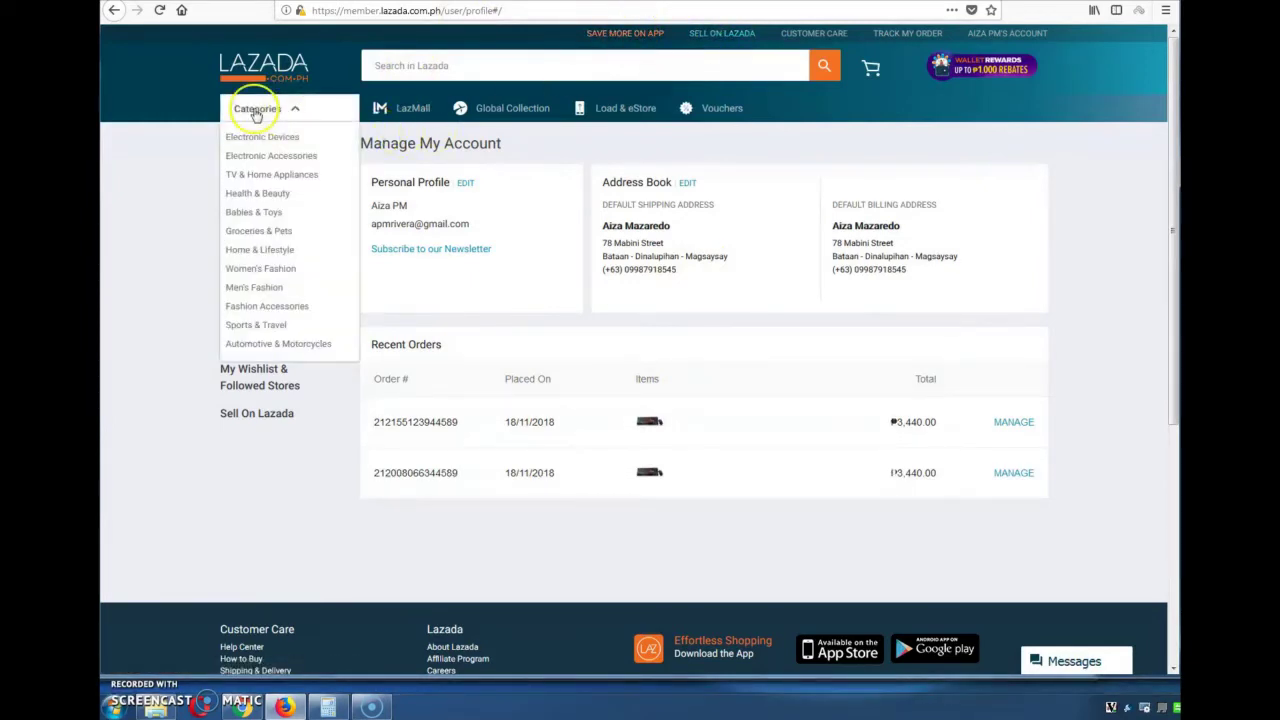
{"action": "left_click", "coordinate": [380, 134]}
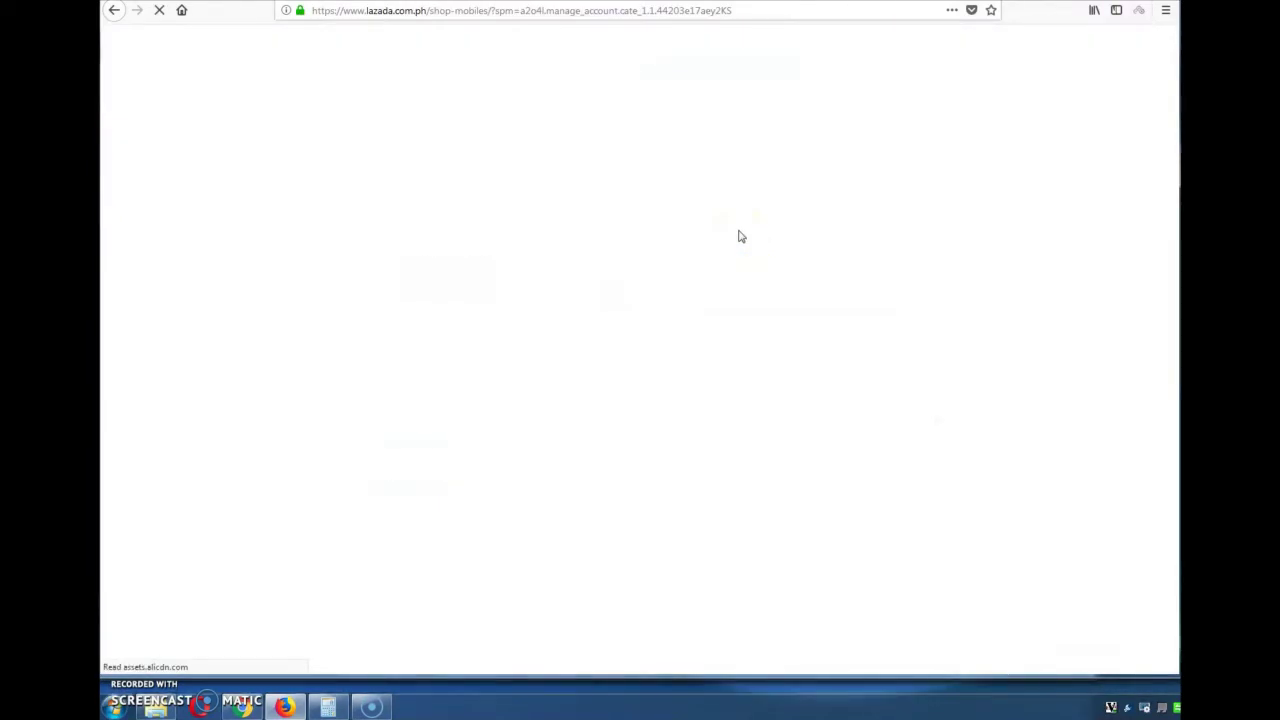
{"action": "left_click", "coordinate": [703, 211]}
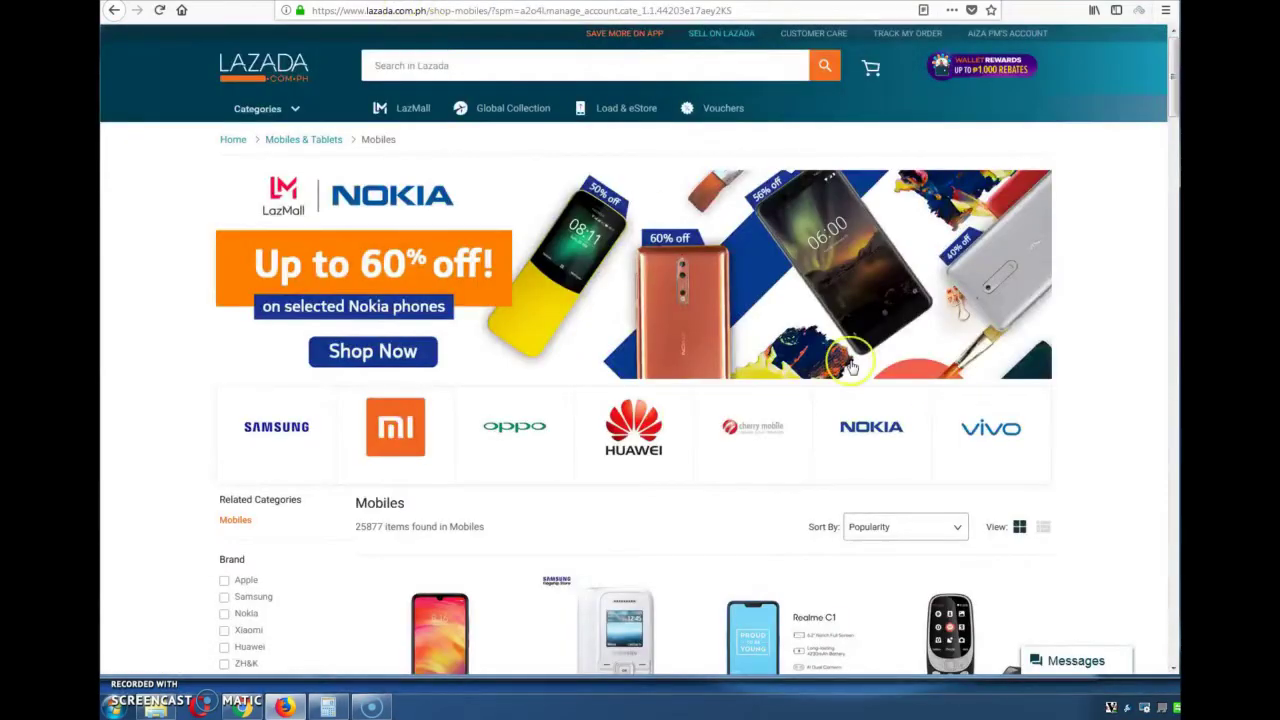
{"action": "scroll", "coordinate": [850, 367], "scroll_direction": "down", "scroll_amount": 3}
{"action": "scroll", "coordinate": [850, 367], "scroll_direction": "down", "scroll_amount": 6}
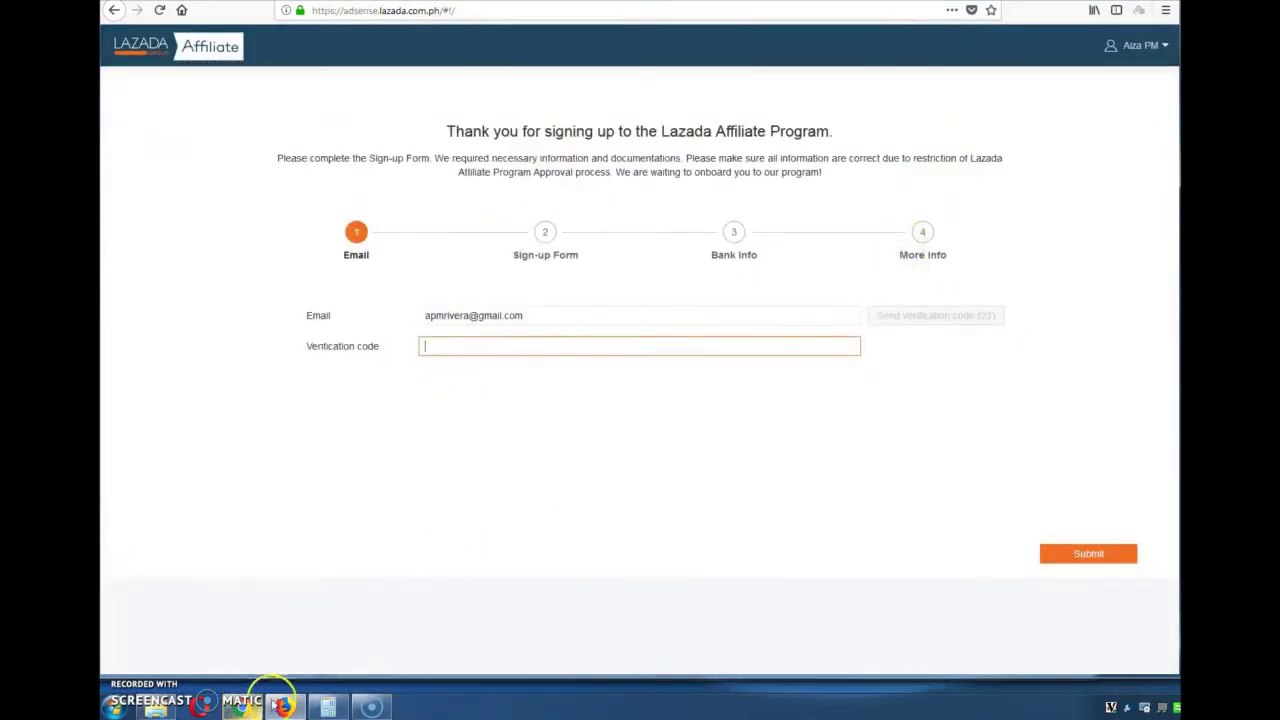
Bring up the Facebook page and scroll through it
{"action": "left_click", "coordinate": [280, 702]}
{"action": "scroll", "coordinate": [560, 107], "scroll_direction": "up", "scroll_amount": 2}
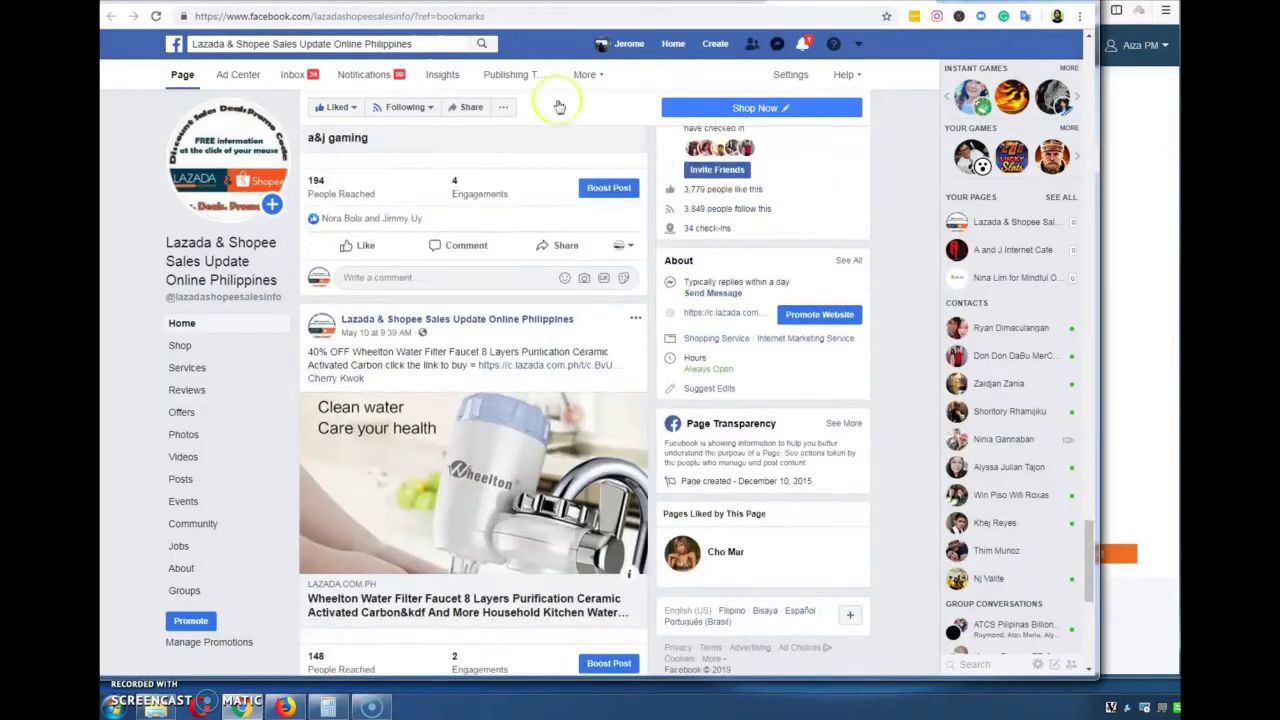
{"action": "scroll", "coordinate": [553, 345], "scroll_direction": "down", "scroll_amount": 1}
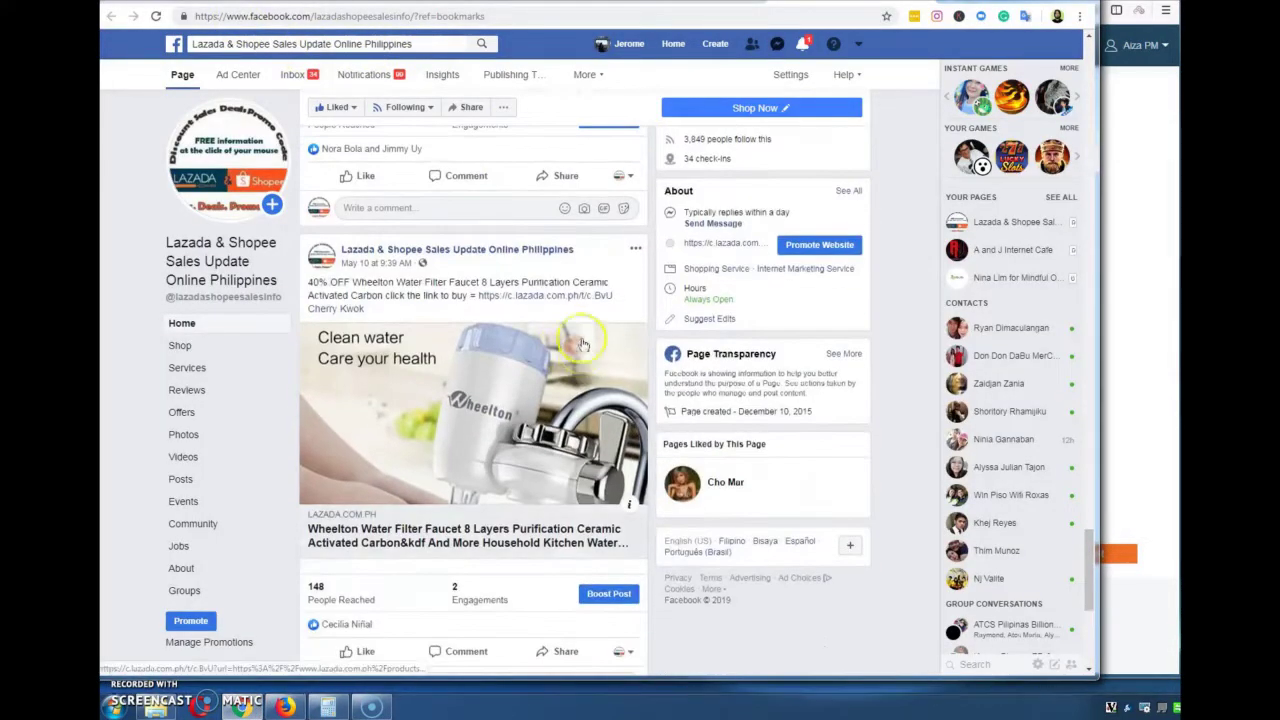
{"action": "scroll", "coordinate": [549, 306], "scroll_direction": "down", "scroll_amount": 4}
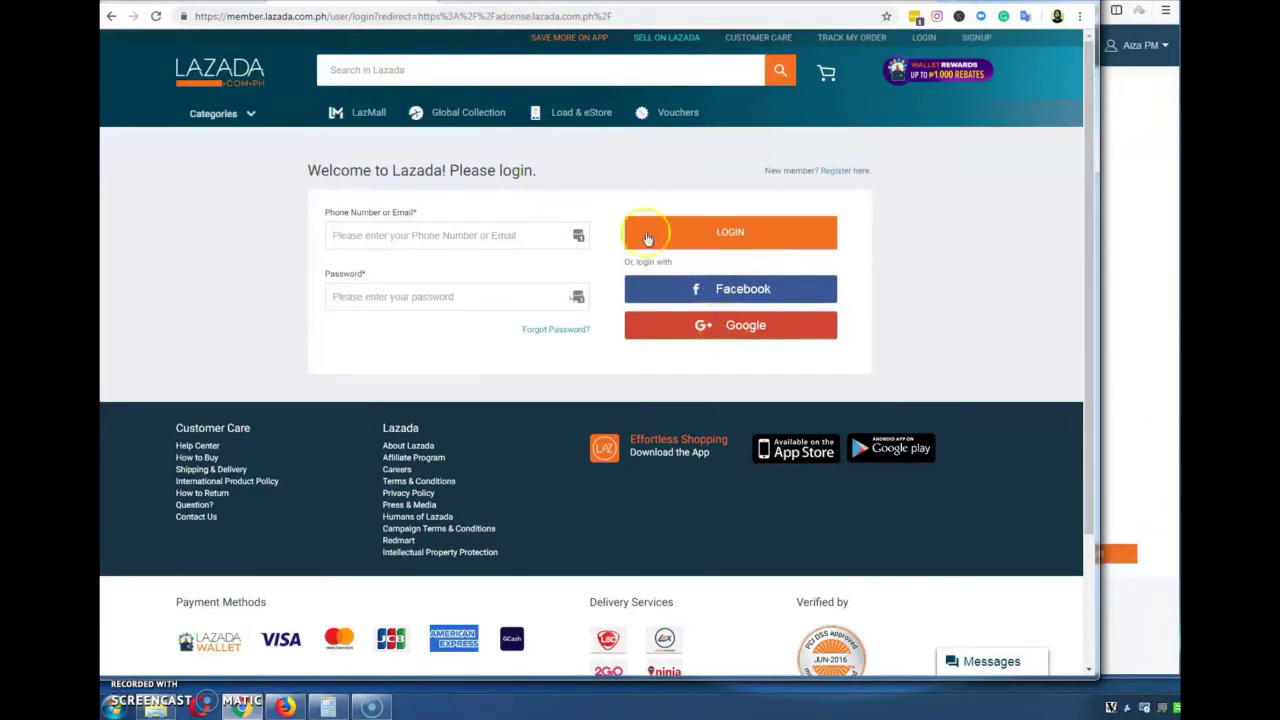
Log in to Lazada with Google and show Gmail's Updates emails
{"action": "left_click", "coordinate": [723, 328]}
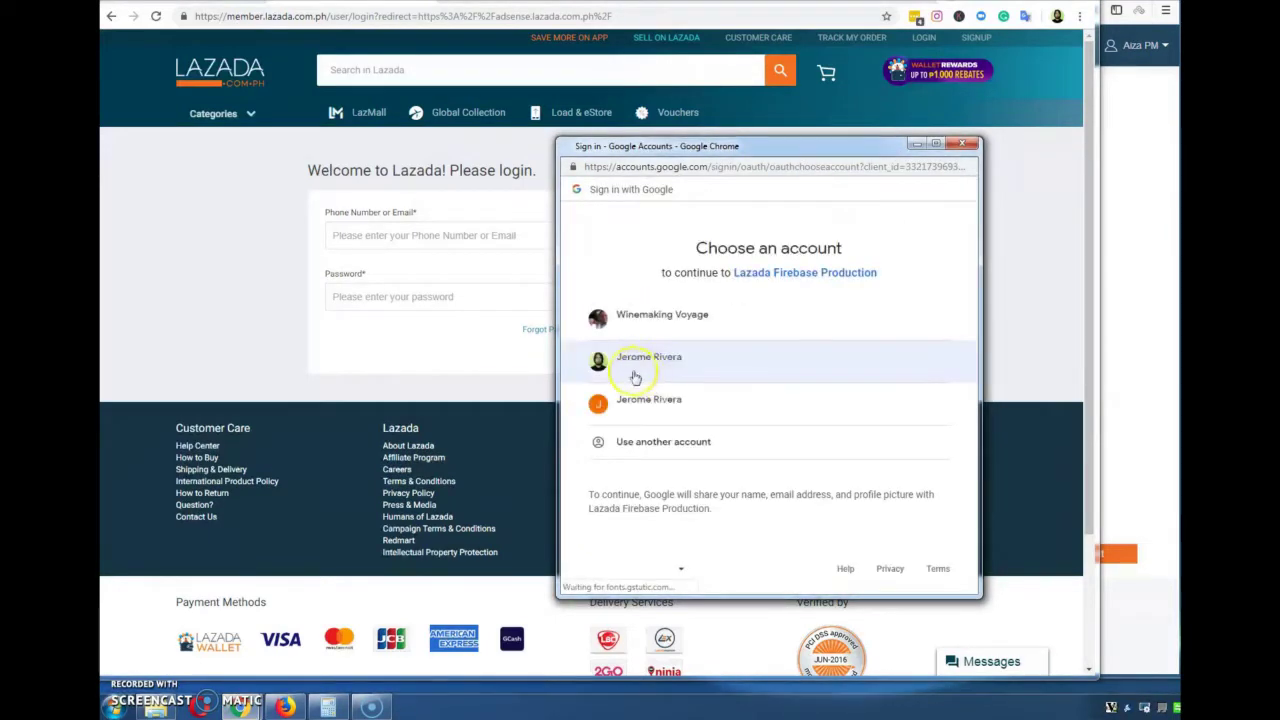
{"action": "left_click", "coordinate": [623, 366]}
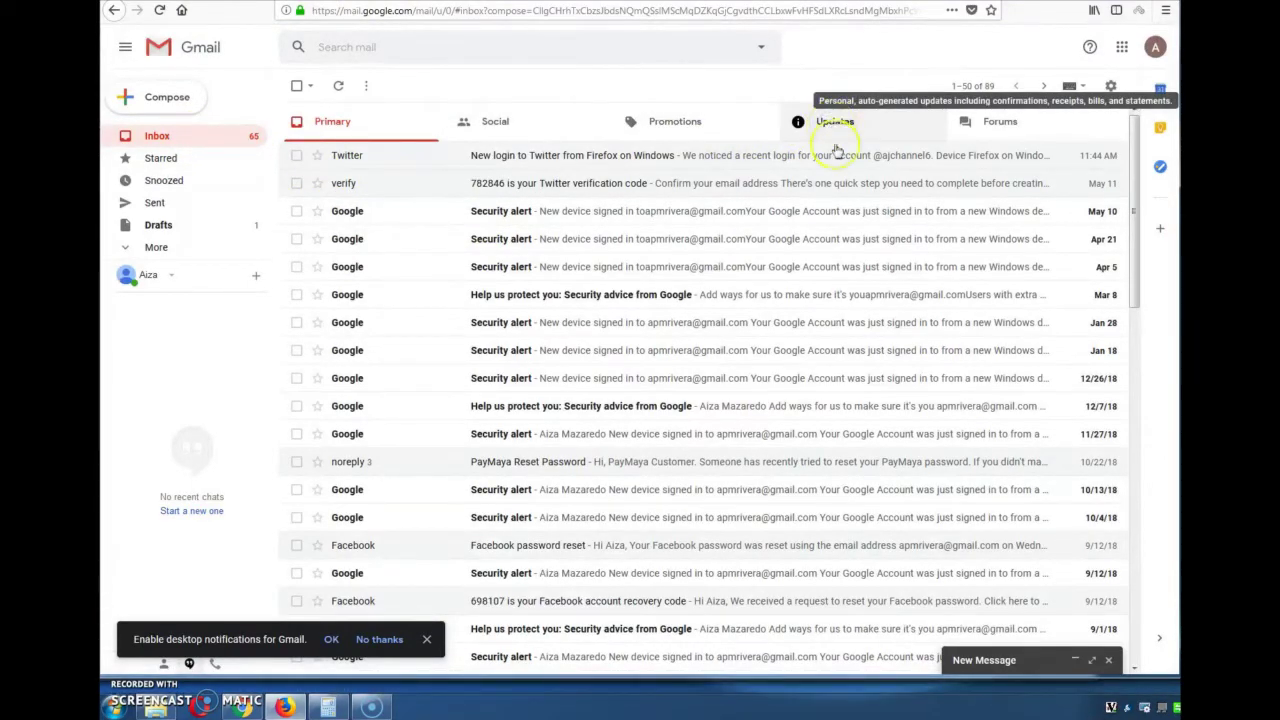
{"action": "left_click", "coordinate": [836, 125]}
Copy the code from the Lazada Affiliate verification email into the sign-up code field
{"action": "left_click", "coordinate": [557, 162]}
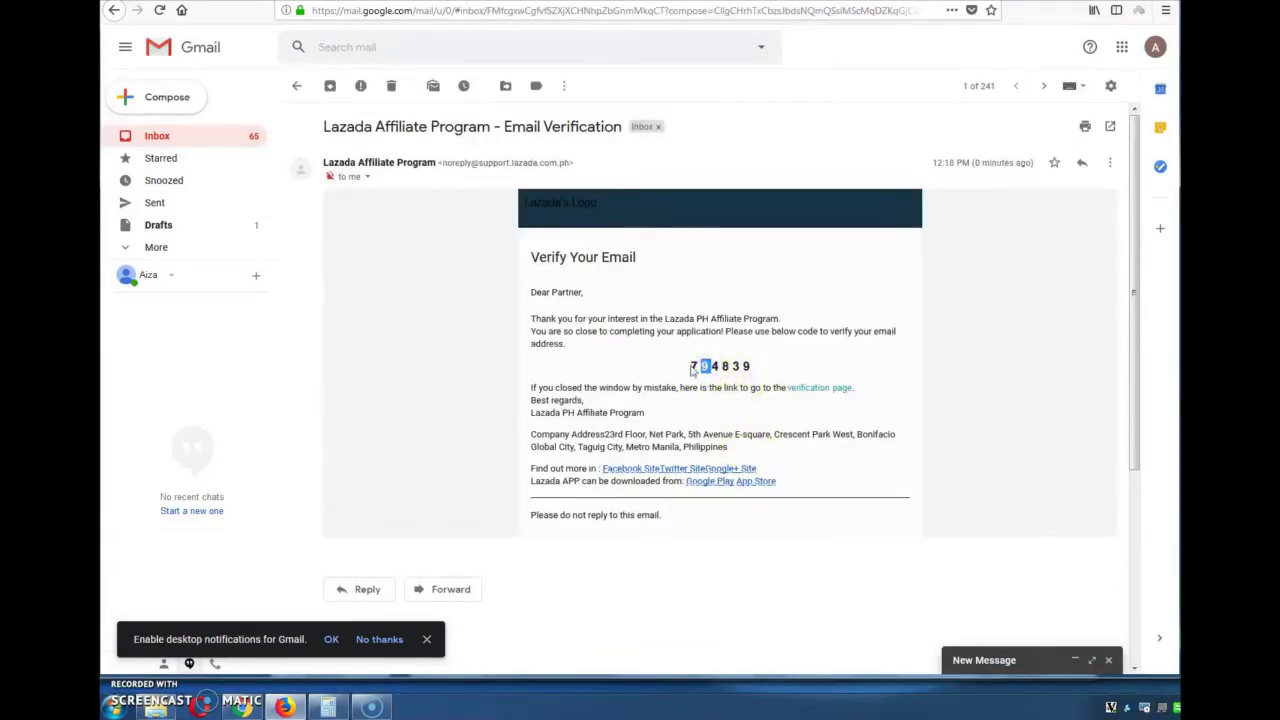
{"action": "left_click_drag", "start_coordinate": [688, 366], "coordinate": [758, 369]}
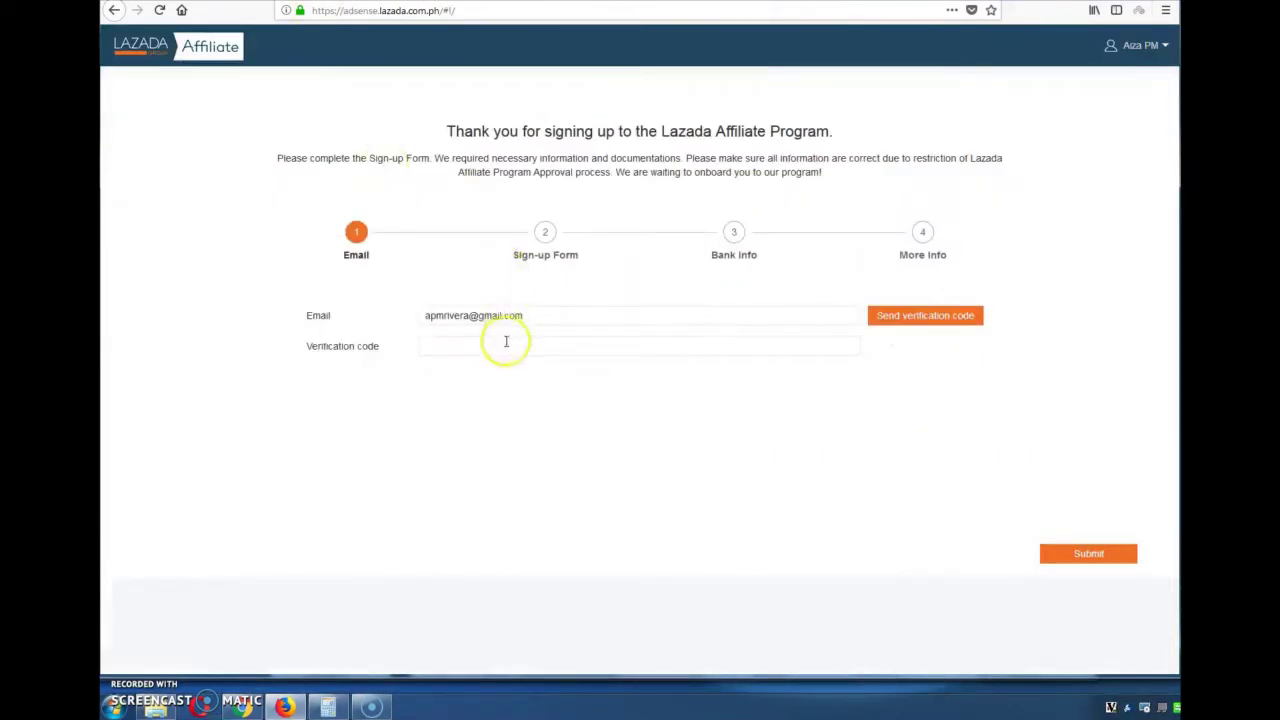
{"action": "left_click", "coordinate": [506, 342]}
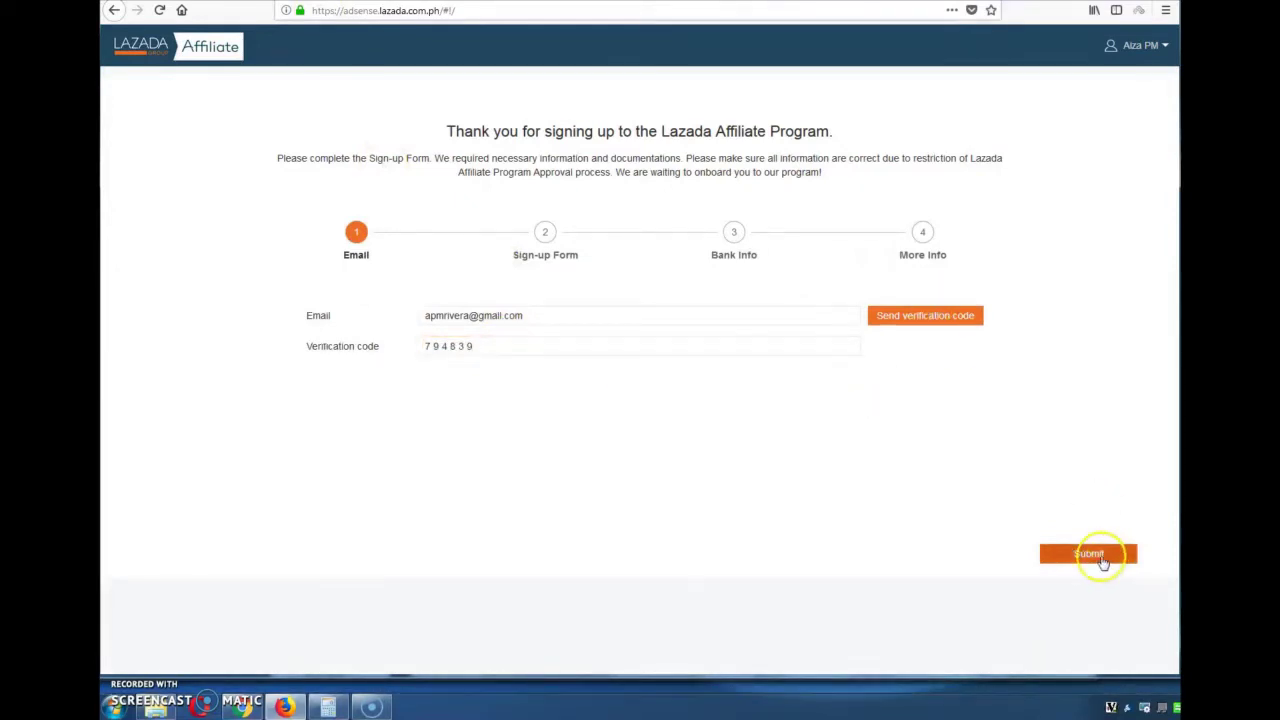
Submit the verification code and continue to the Sign-up Form step
{"action": "left_click", "coordinate": [1098, 555]}
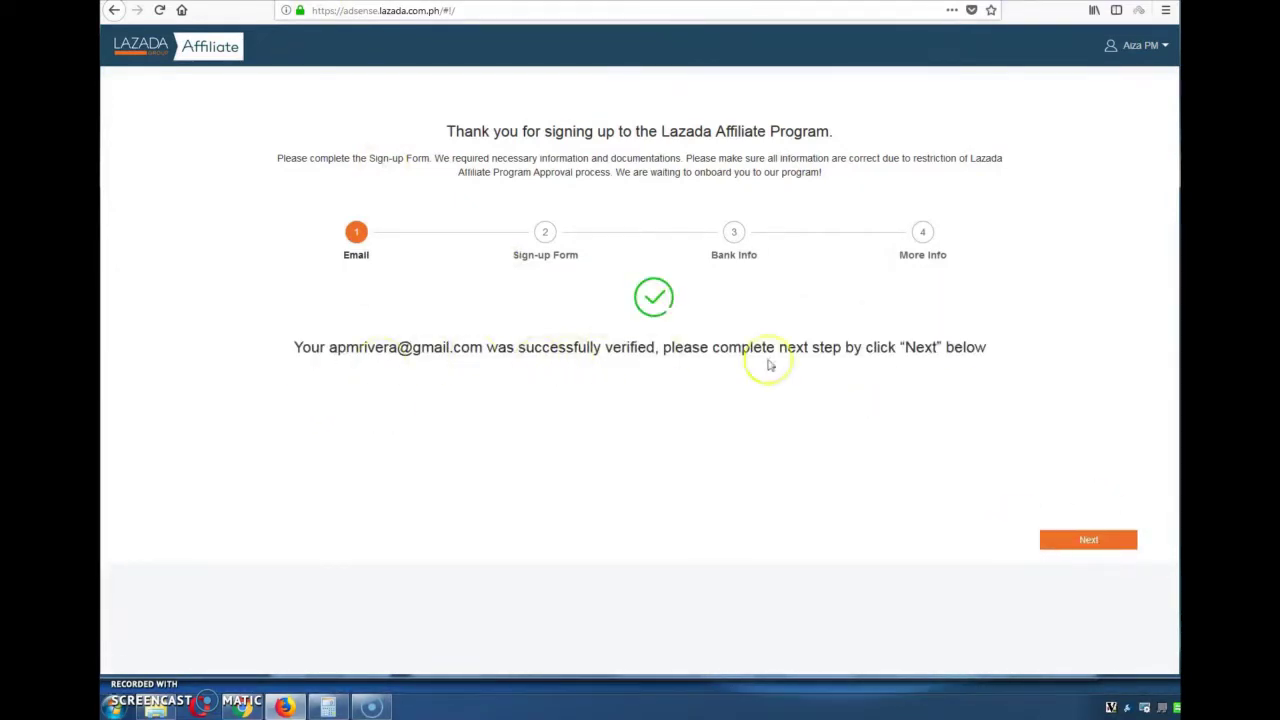
{"action": "left_click", "coordinate": [1104, 548]}
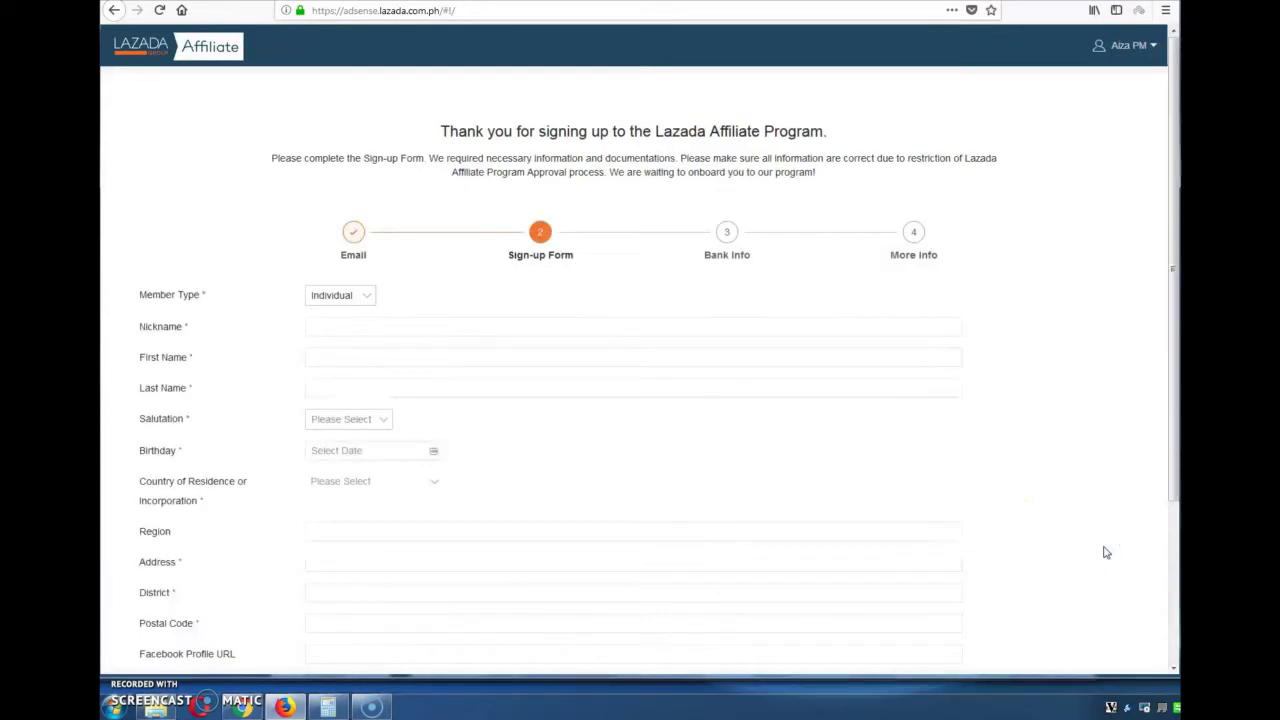
{"action": "scroll", "coordinate": [627, 350], "scroll_direction": "down", "scroll_amount": 3}
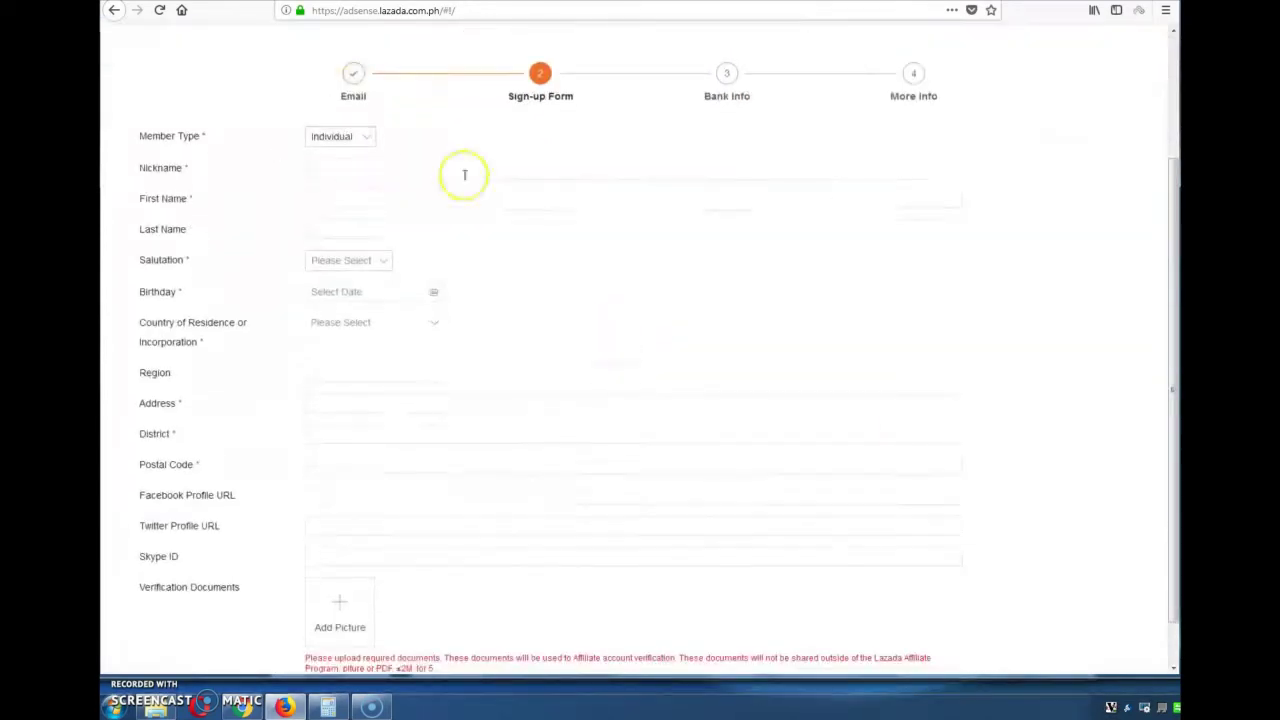
Keep Individual as member type, enter nickname and first name, and choose Ms salutation
{"action": "left_click", "coordinate": [365, 140]}
{"action": "left_click", "coordinate": [340, 167]}
{"action": "left_click", "coordinate": [426, 172]}
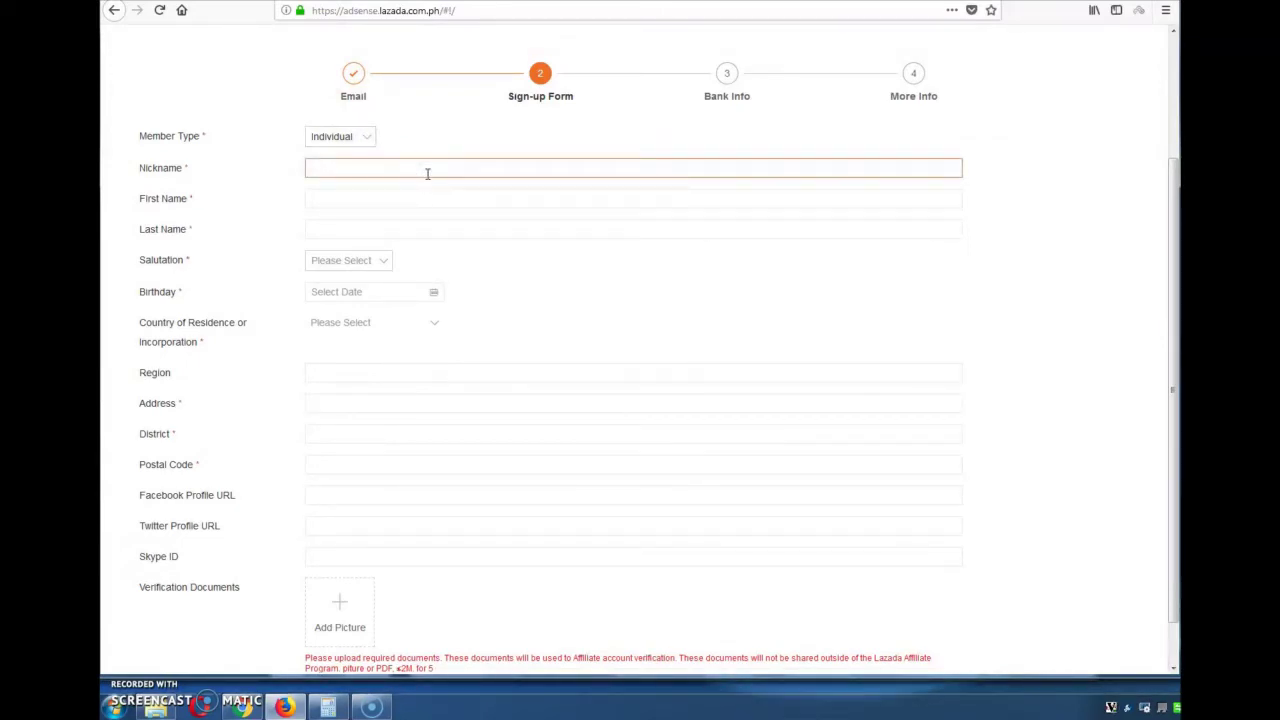
{"action": "type", "text": "Aiza"}
{"action": "key", "text": "Tab"}
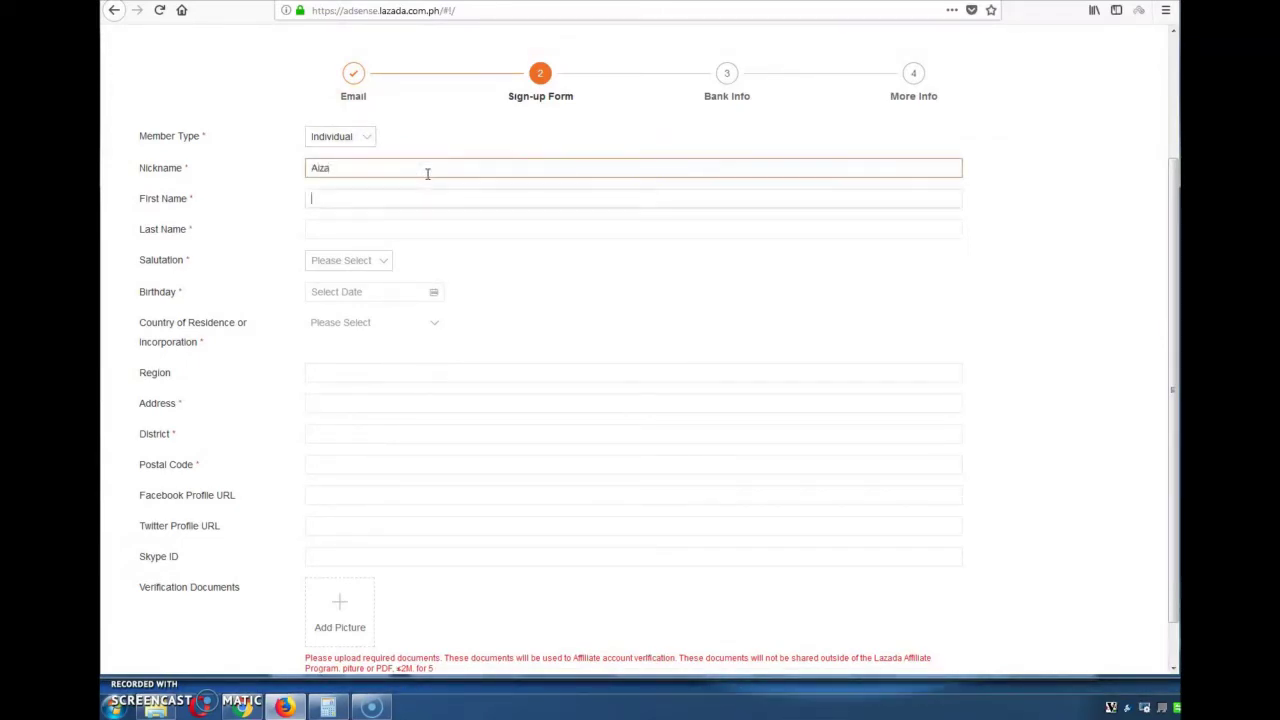
{"action": "type", "text": "Aiza"}
{"action": "key", "text": "Tab"}
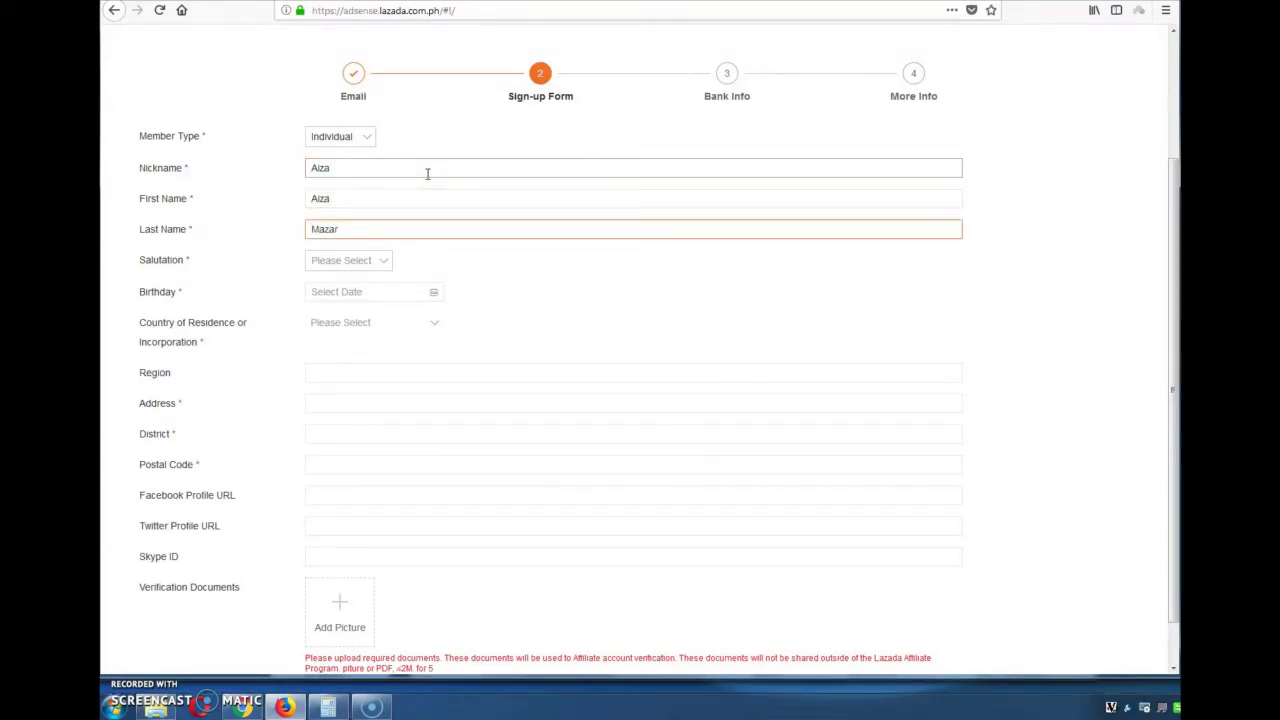
{"action": "left_click", "coordinate": [371, 260]}
{"action": "left_click", "coordinate": [358, 312]}
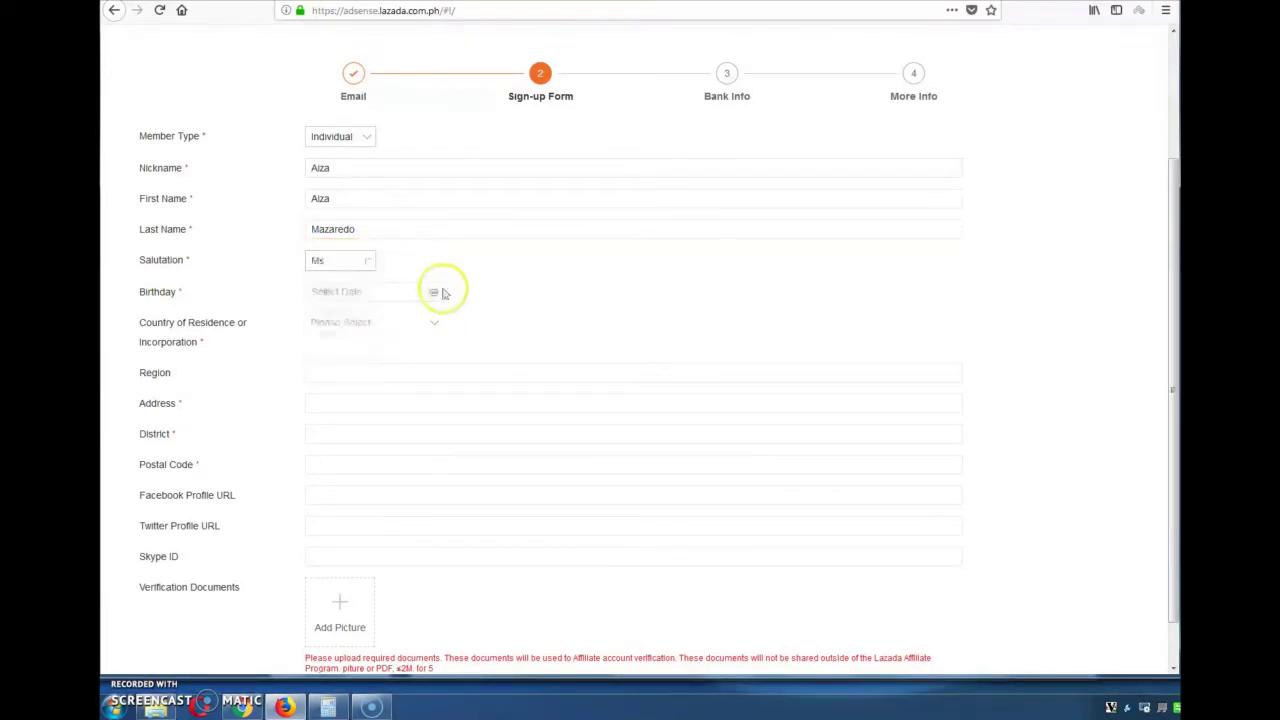
Pick the birth day, month and year in the birthday date picker
{"action": "left_click", "coordinate": [329, 292]}
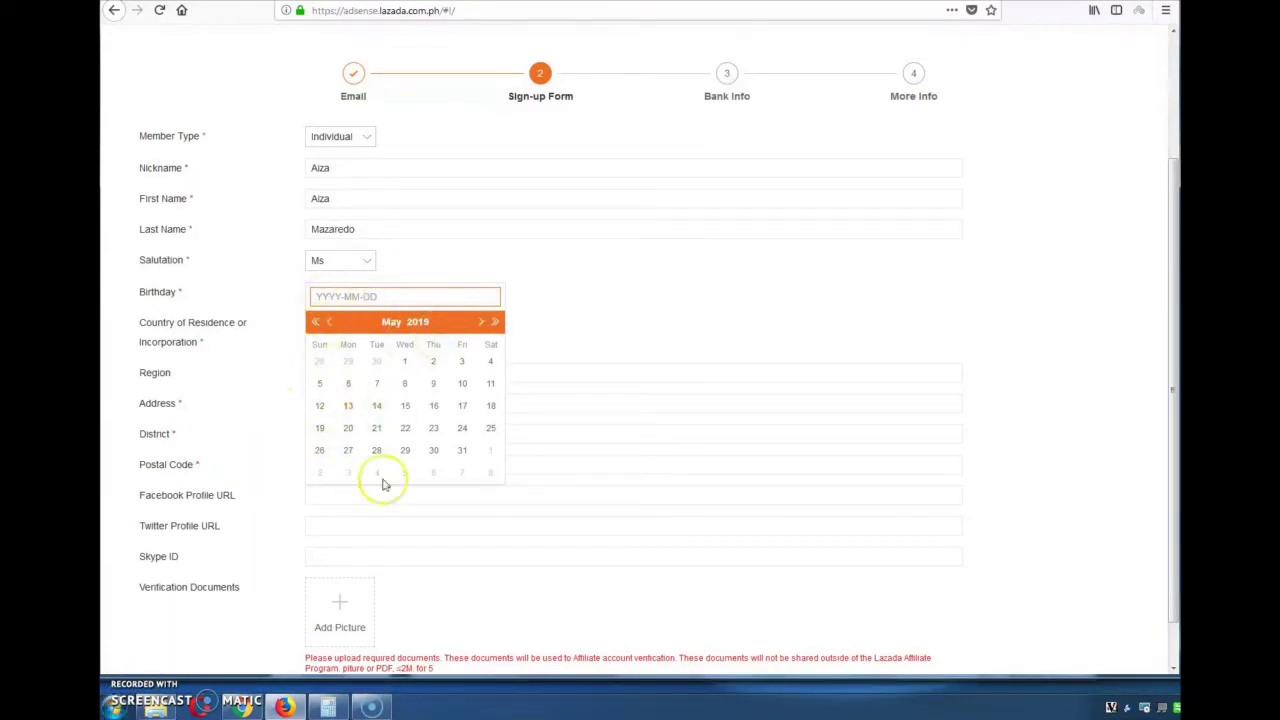
{"action": "left_click", "coordinate": [394, 322]}
{"action": "left_click", "coordinate": [470, 436]}
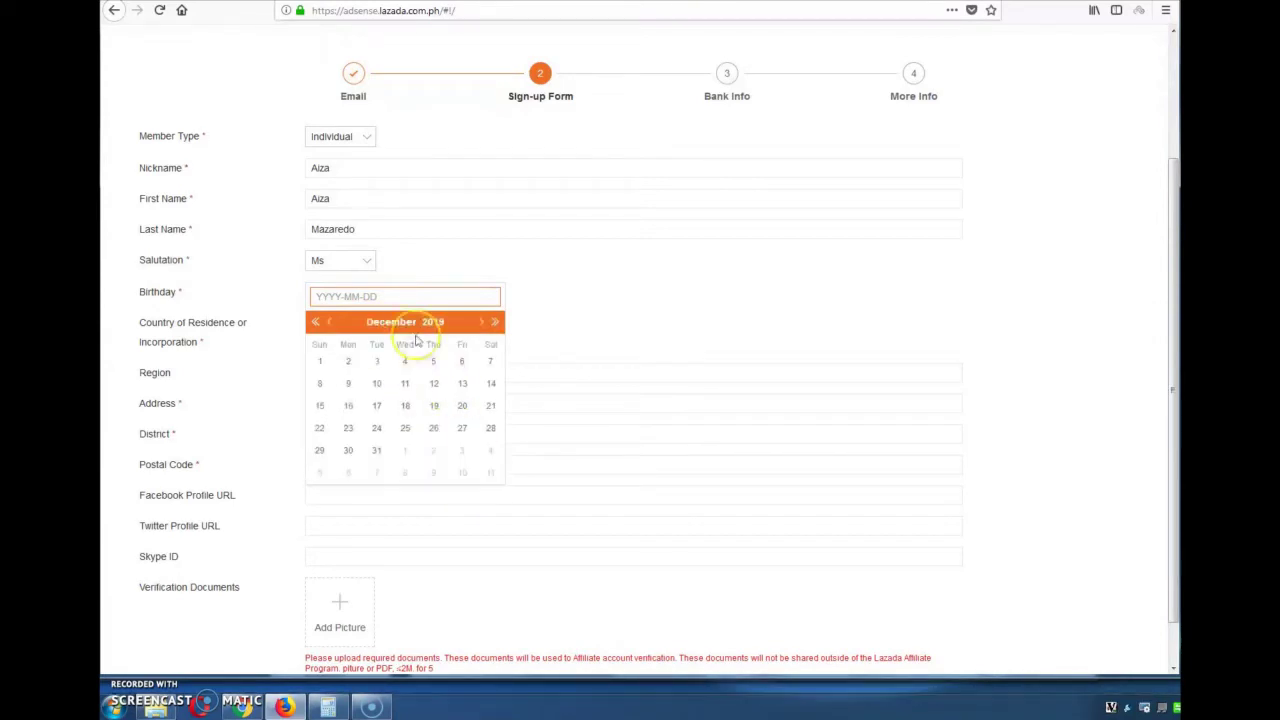
{"action": "left_click", "coordinate": [428, 324]}
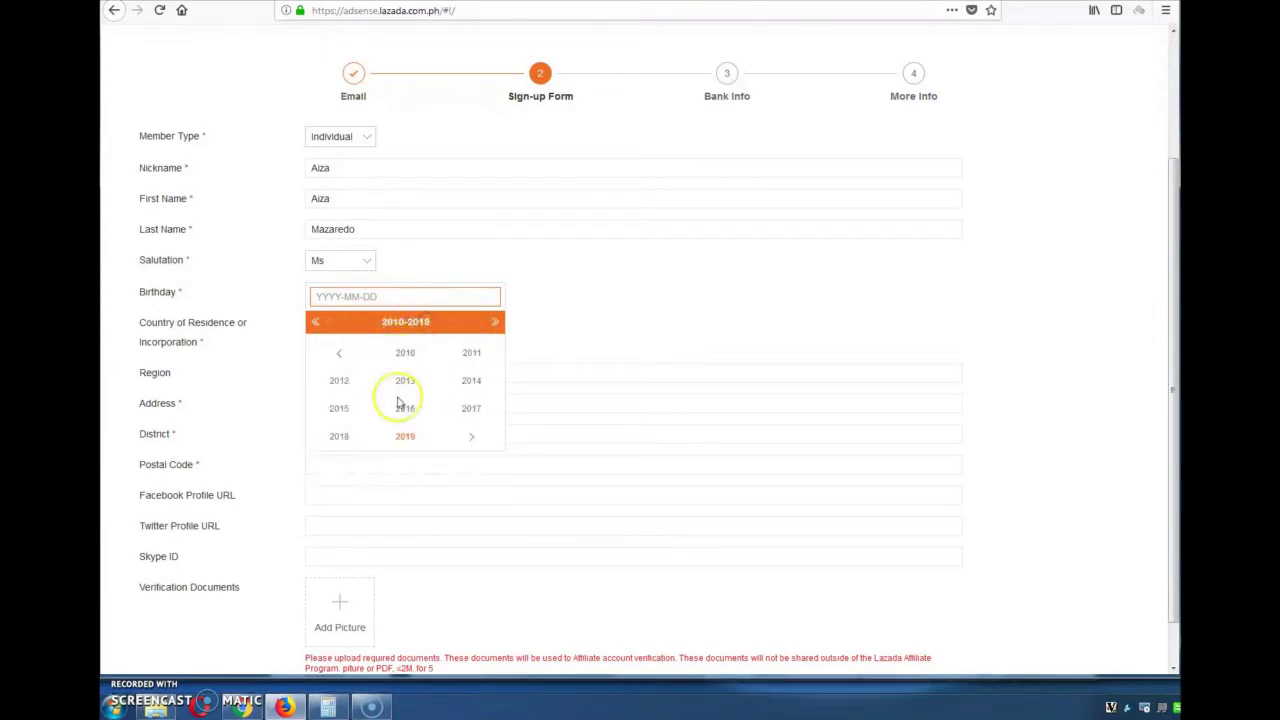
{"action": "left_click", "coordinate": [339, 355]}
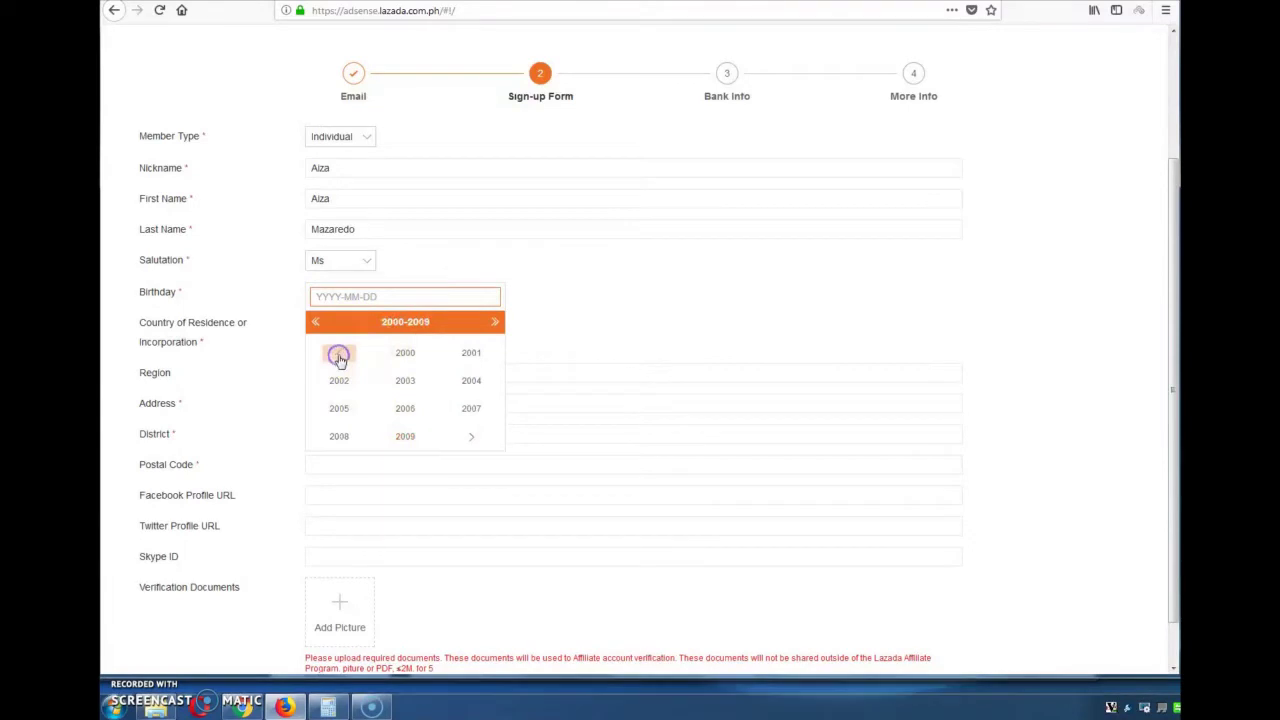
{"action": "left_click", "coordinate": [471, 382]}
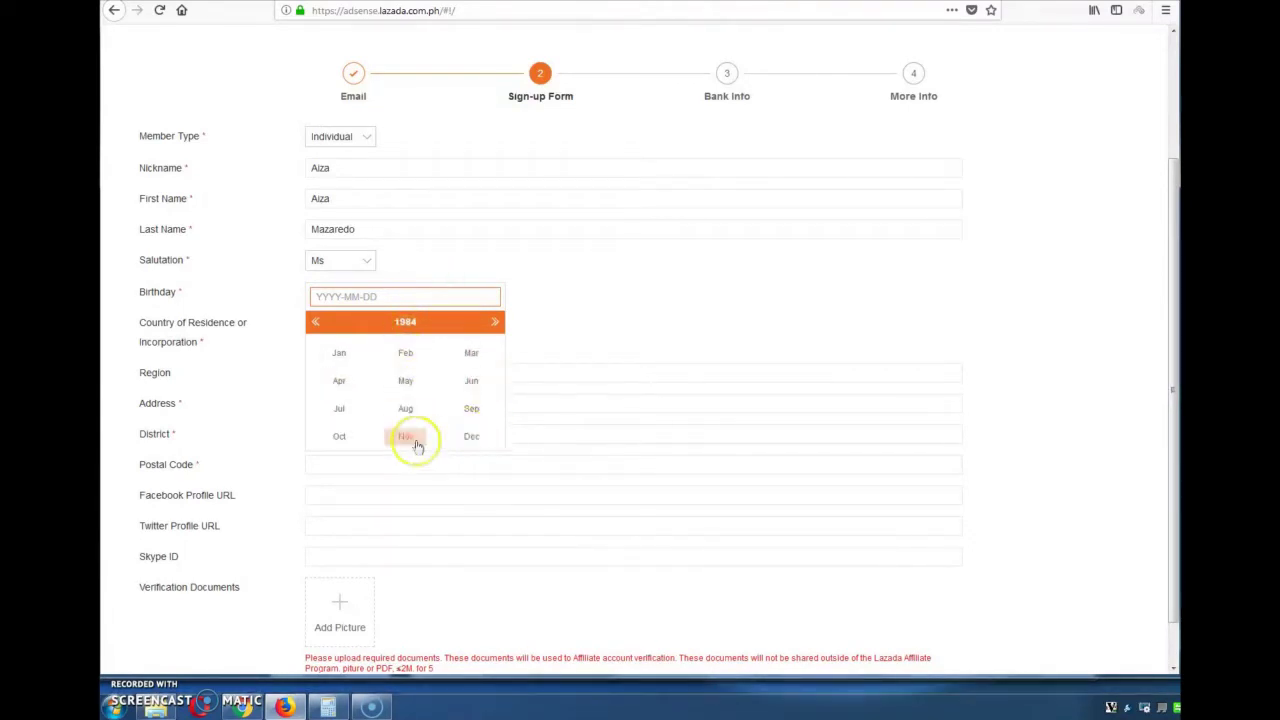
{"action": "left_click", "coordinate": [471, 434]}
{"action": "left_click", "coordinate": [433, 450]}
Fill in the address, district and postal code fields
{"action": "scroll", "coordinate": [623, 300], "scroll_direction": "down", "scroll_amount": 1}
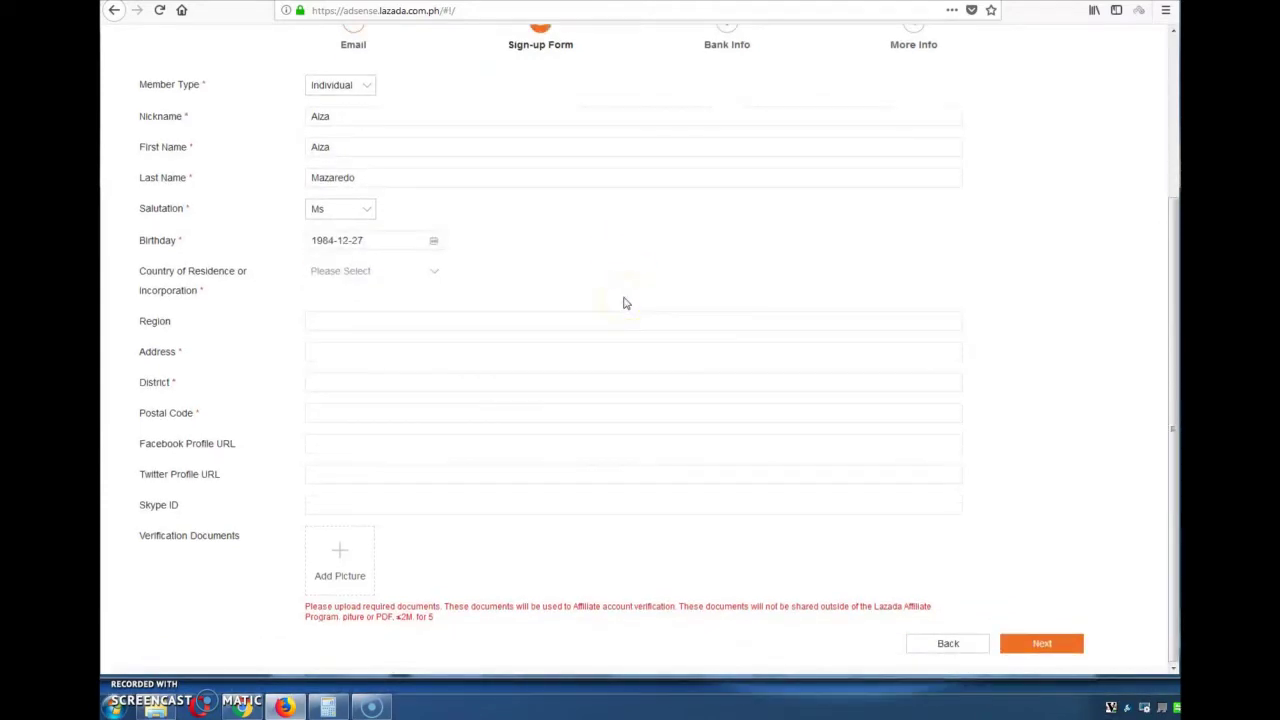
{"action": "left_click", "coordinate": [371, 350]}
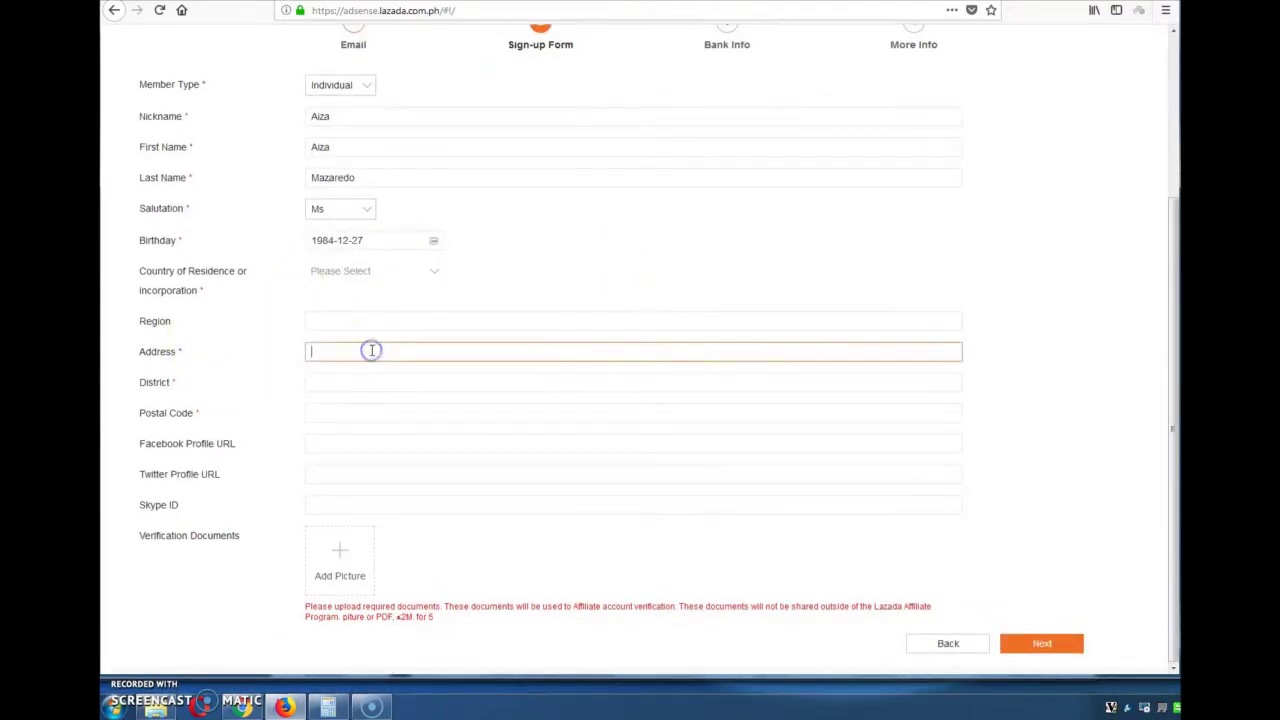
{"action": "key", "text": "Tab"}
{"action": "key", "text": "Tab"}
{"action": "key", "text": "Tab"}
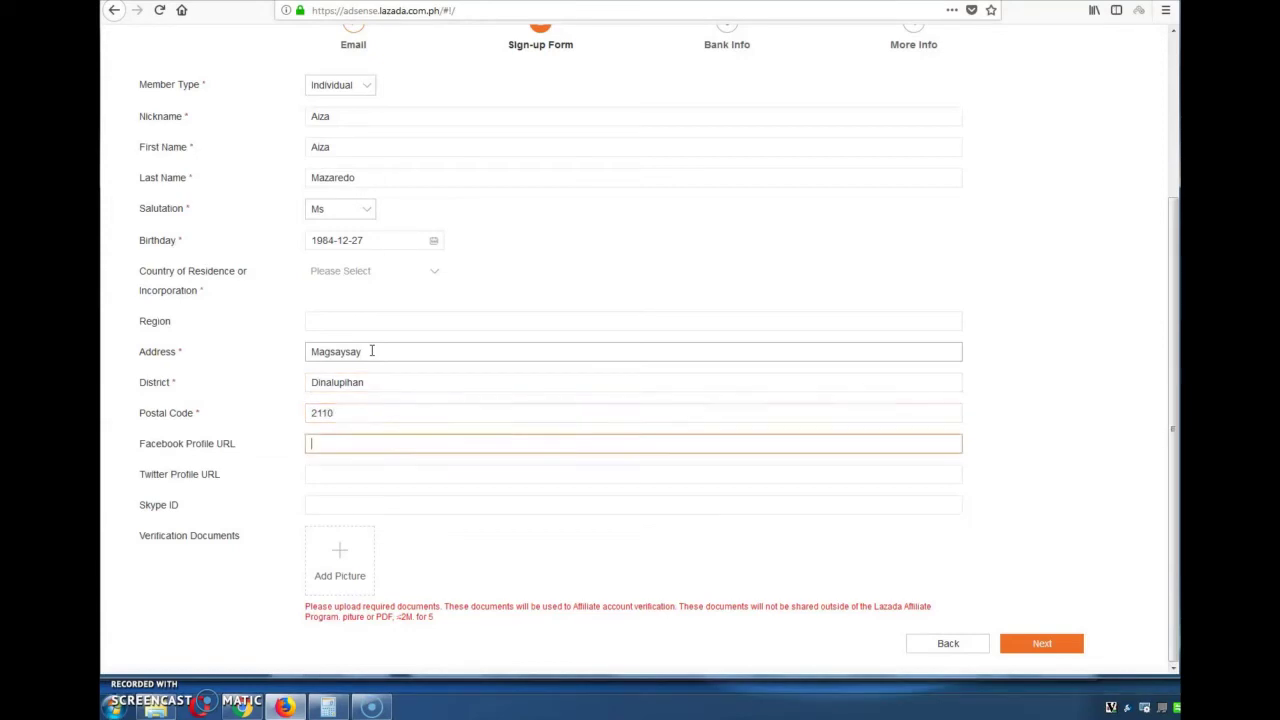
Leave the optional social profile URL fields empty and try to proceed
{"action": "left_click", "coordinate": [331, 477]}
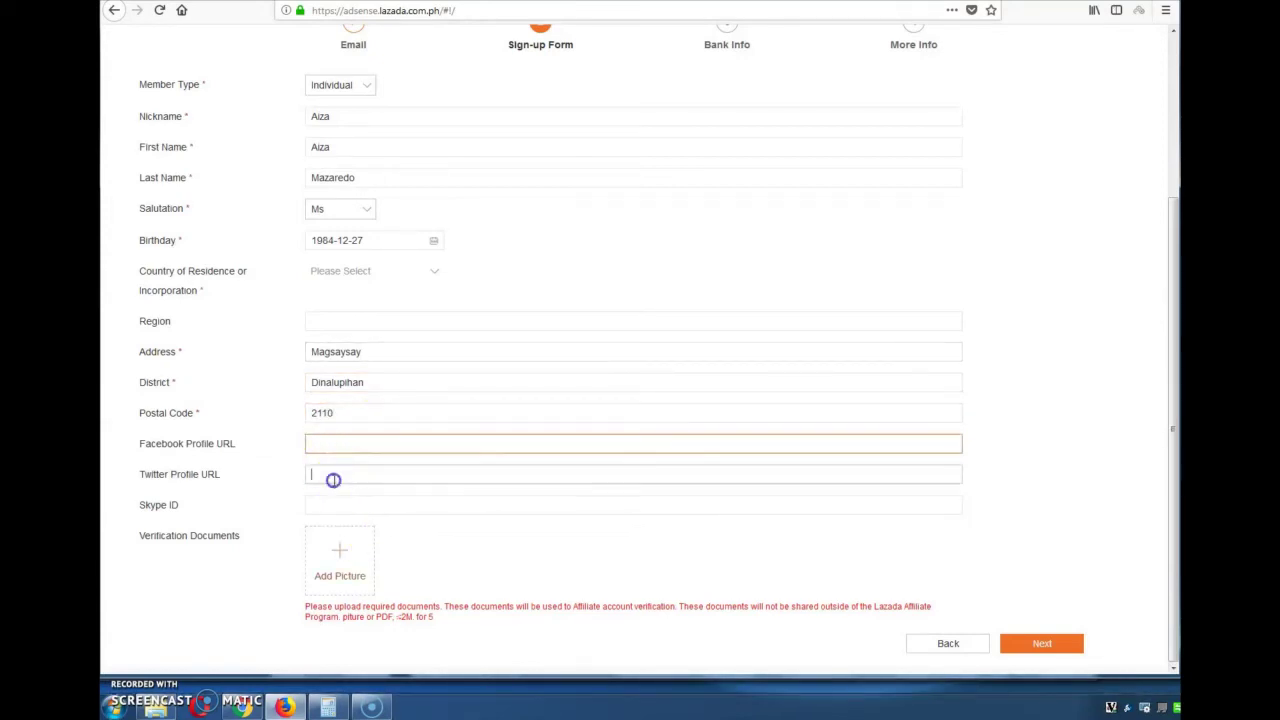
{"action": "left_click", "coordinate": [333, 445]}
{"action": "left_click", "coordinate": [329, 500]}
{"action": "left_click", "coordinate": [329, 480]}
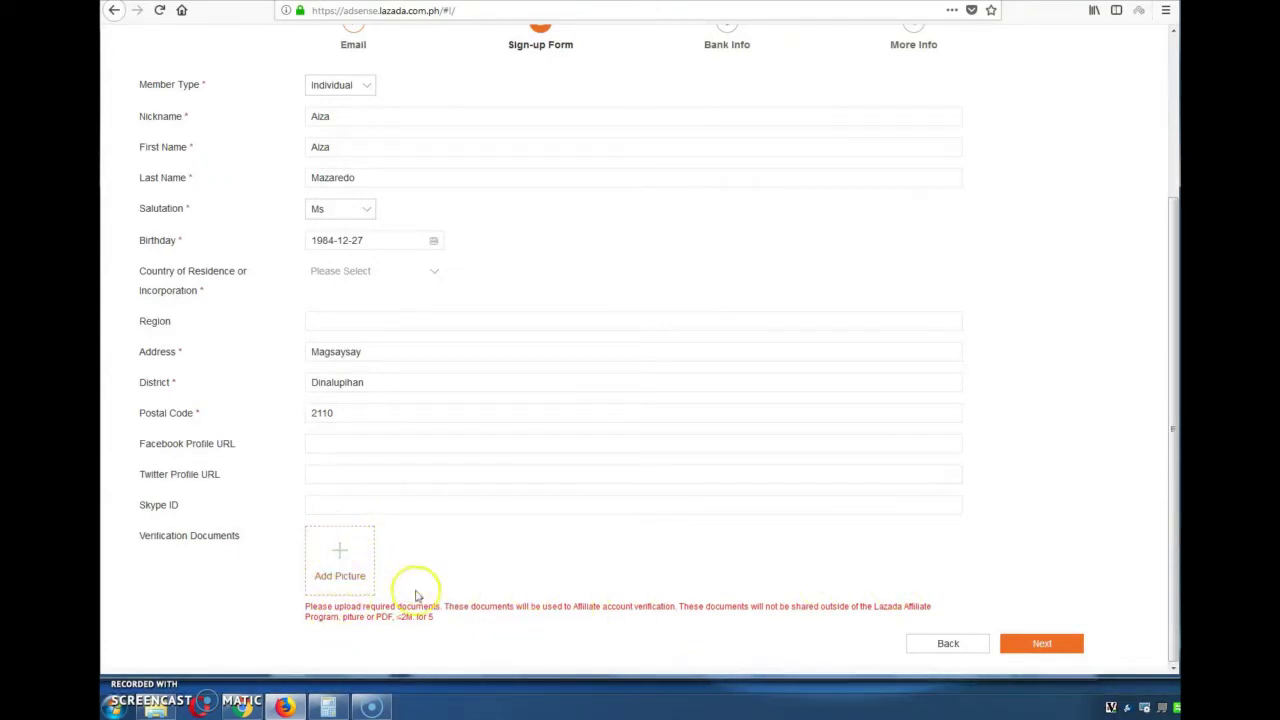
{"action": "left_click", "coordinate": [1052, 646]}
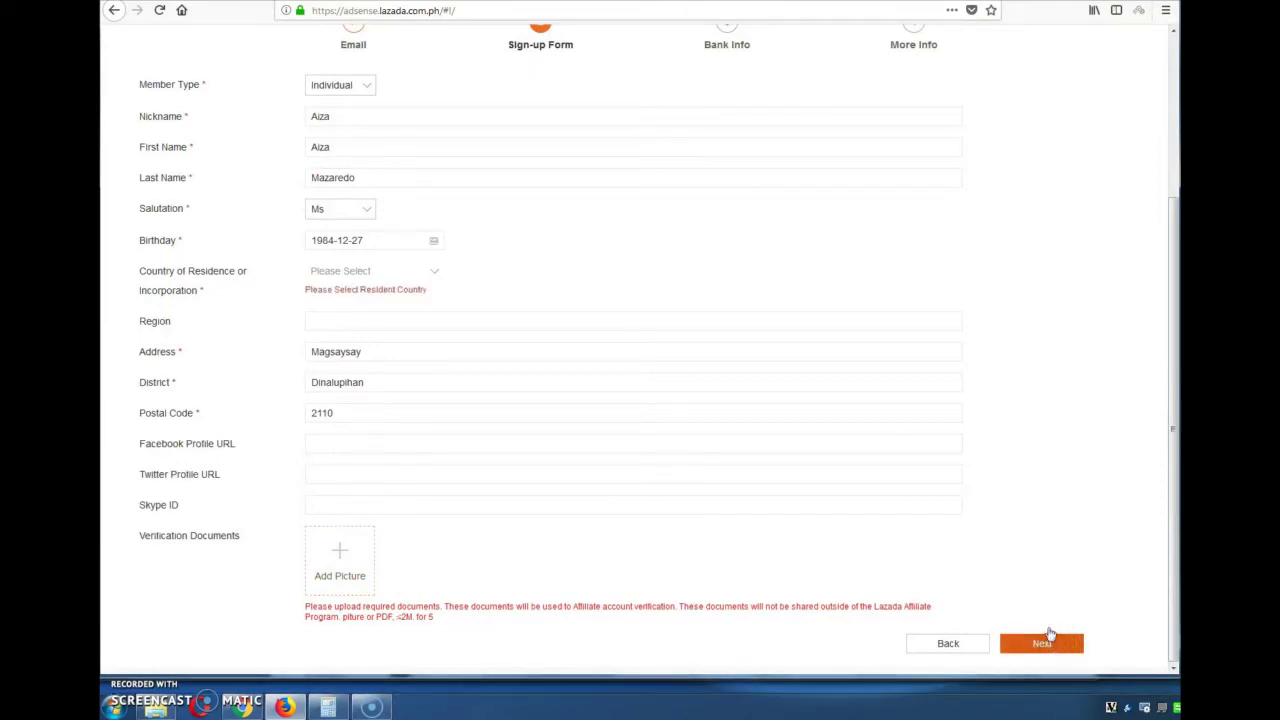
Choose Philippines as country of residence and continue to Bank Info
{"action": "left_click", "coordinate": [415, 274]}
{"action": "scroll", "coordinate": [403, 377], "scroll_direction": "down", "scroll_amount": 3}
{"action": "scroll", "coordinate": [395, 360], "scroll_direction": "down", "scroll_amount": 3}
{"action": "scroll", "coordinate": [386, 343], "scroll_direction": "up", "scroll_amount": 1}
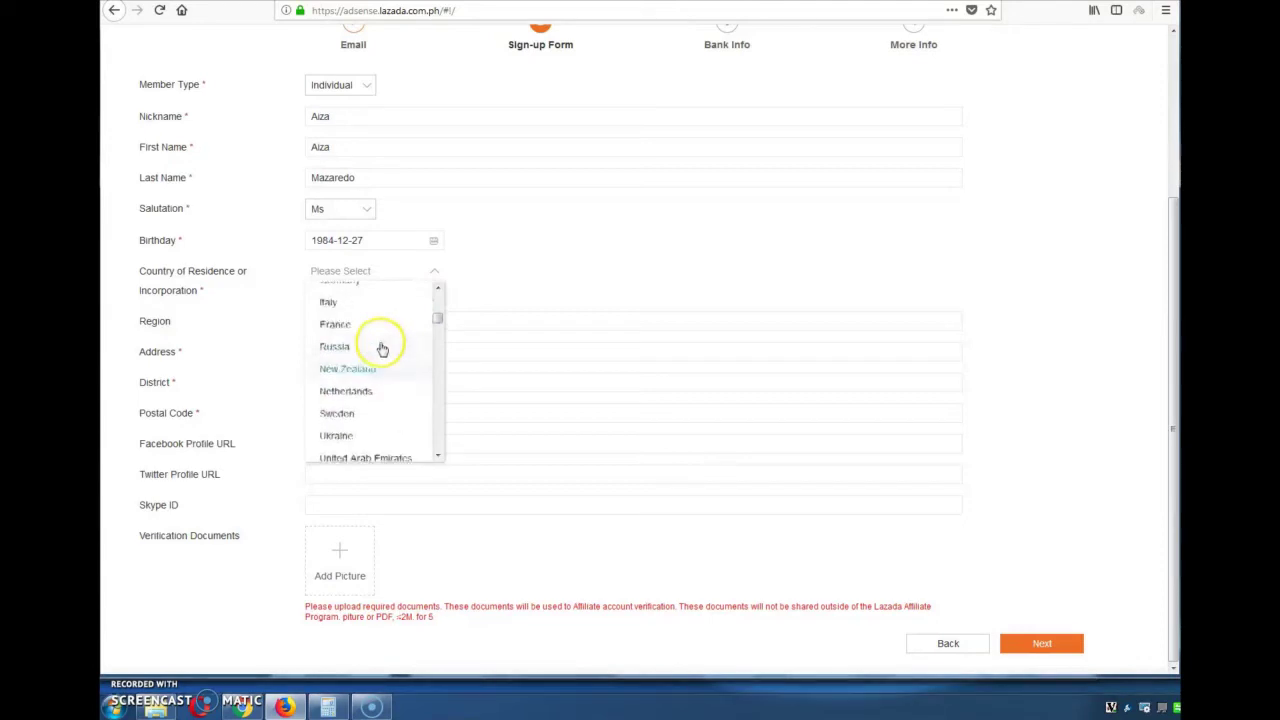
{"action": "scroll", "coordinate": [380, 360], "scroll_direction": "up", "scroll_amount": 1}
{"action": "left_click", "coordinate": [997, 596]}
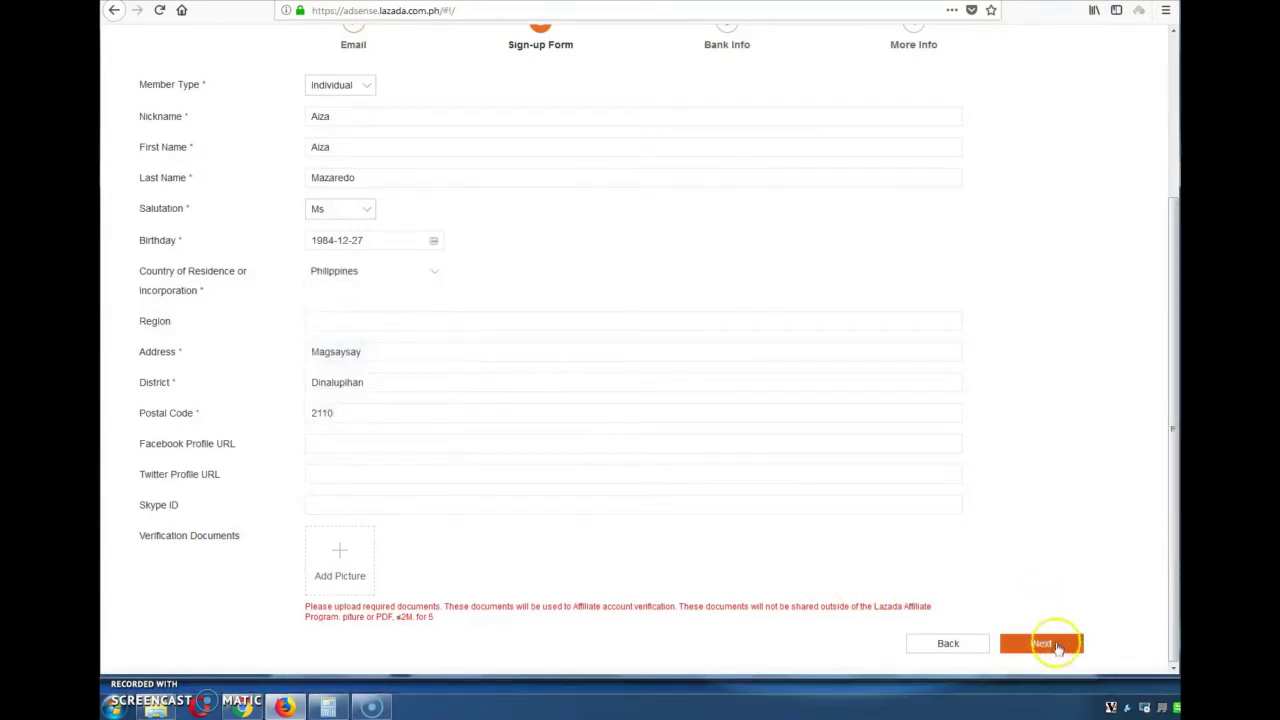
{"action": "left_click", "coordinate": [1057, 646]}
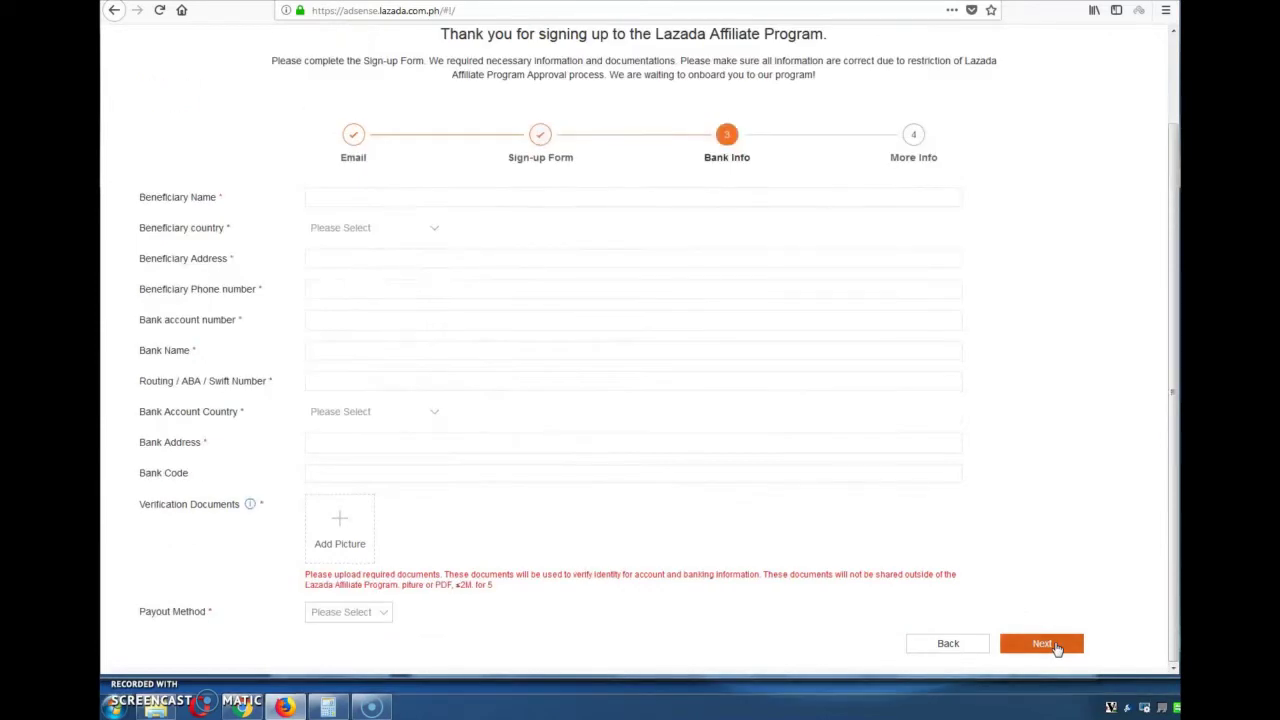
Fill in beneficiary name, bank account number, bank name, swift number and bank address
{"action": "left_click", "coordinate": [420, 199]}
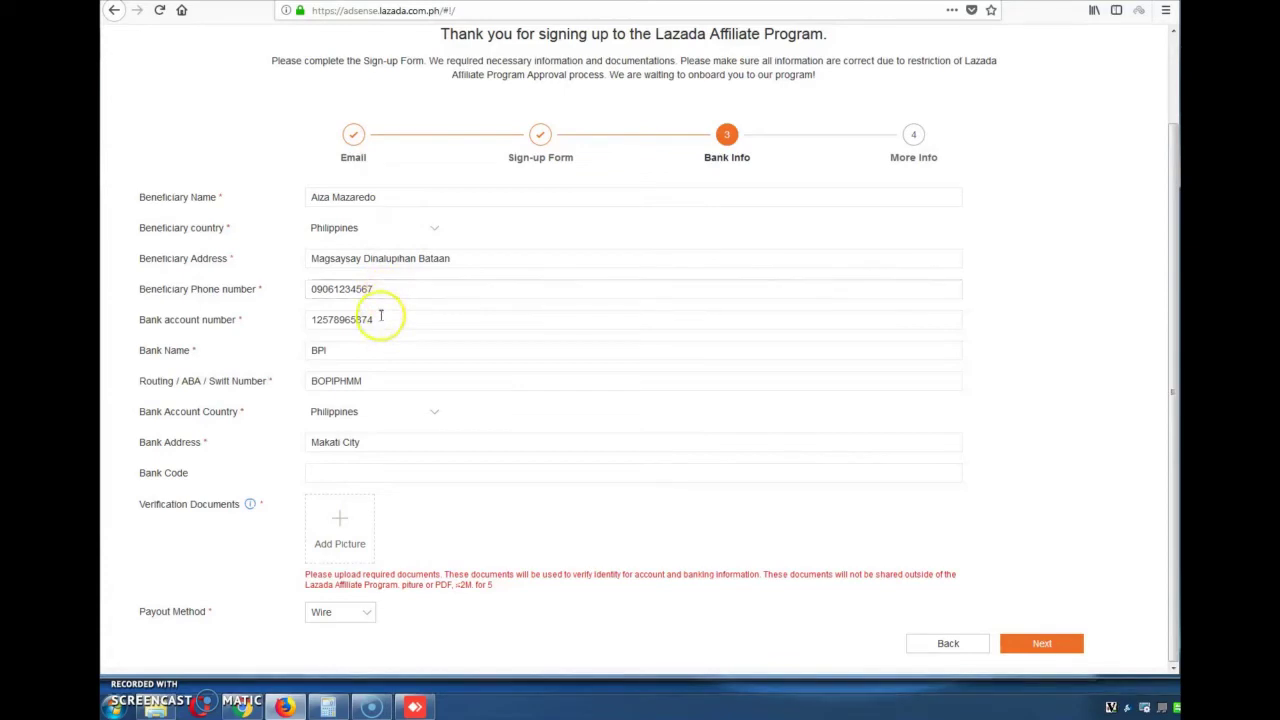
{"action": "left_click_drag", "start_coordinate": [317, 314], "coordinate": [307, 380]}
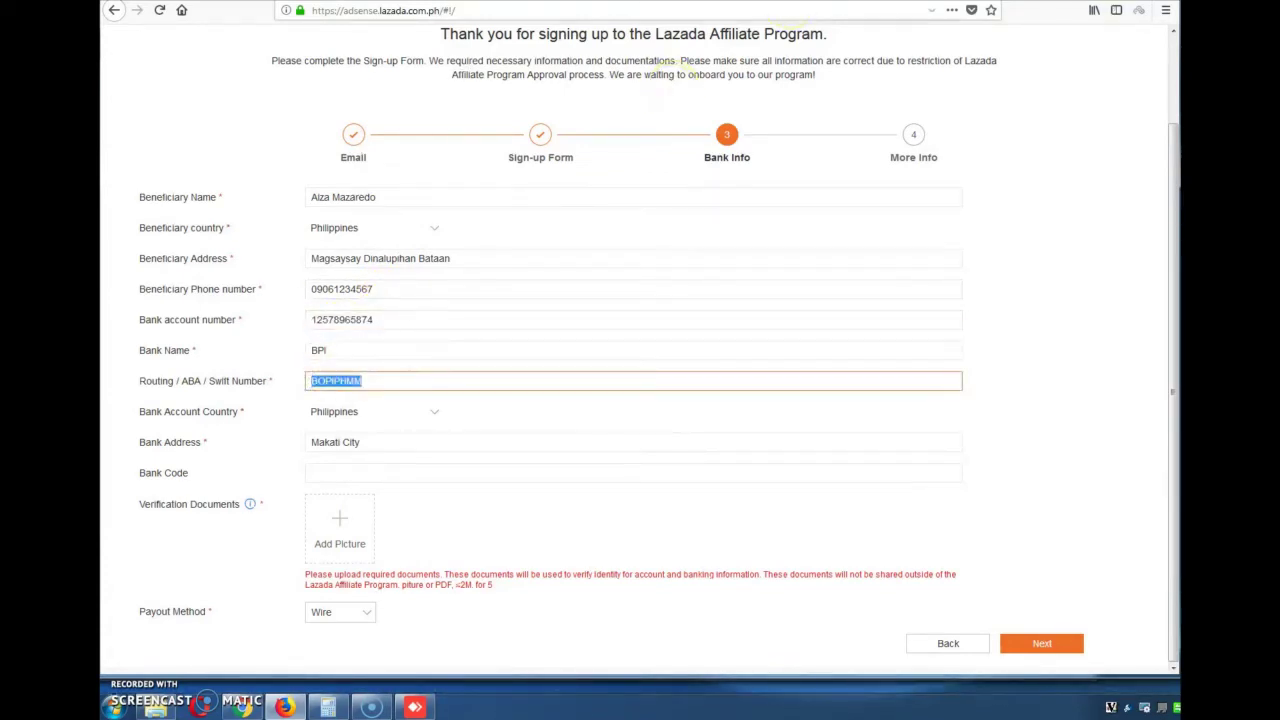
{"action": "left_click", "coordinate": [353, 355]}
{"action": "left_click_drag", "start_coordinate": [371, 385], "coordinate": [300, 381]}
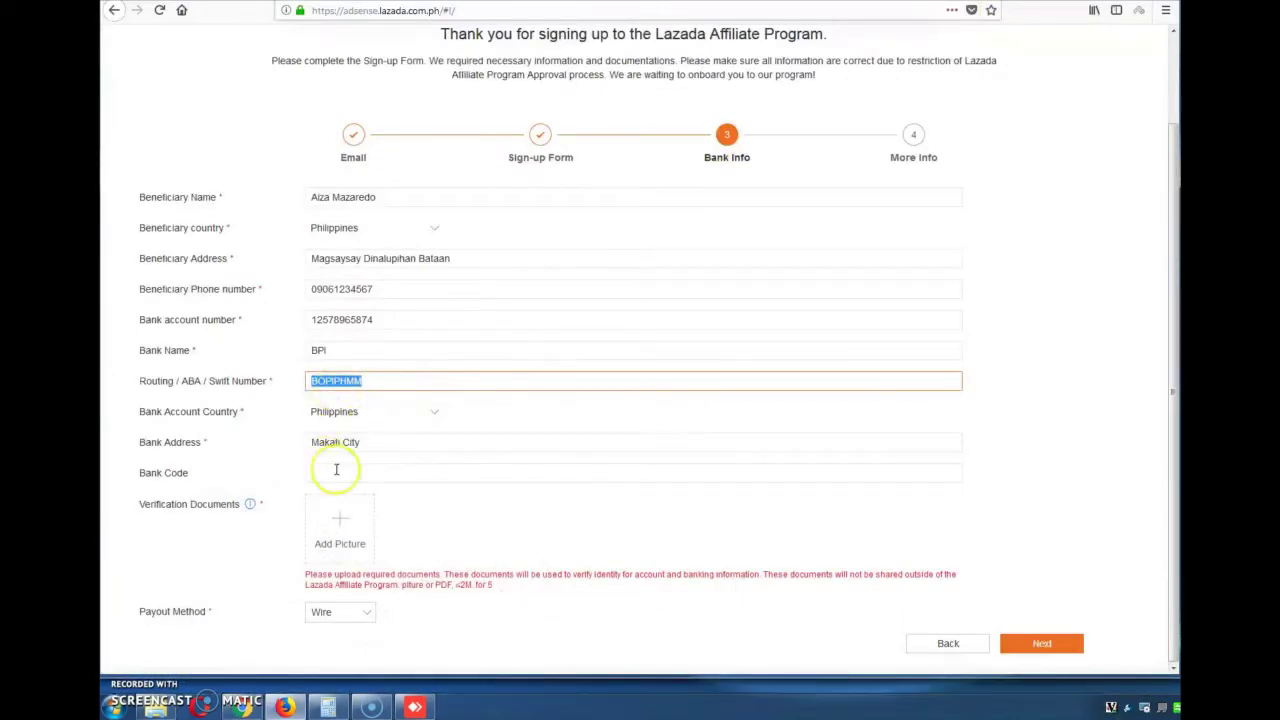
{"action": "left_click_drag", "start_coordinate": [366, 440], "coordinate": [296, 436]}
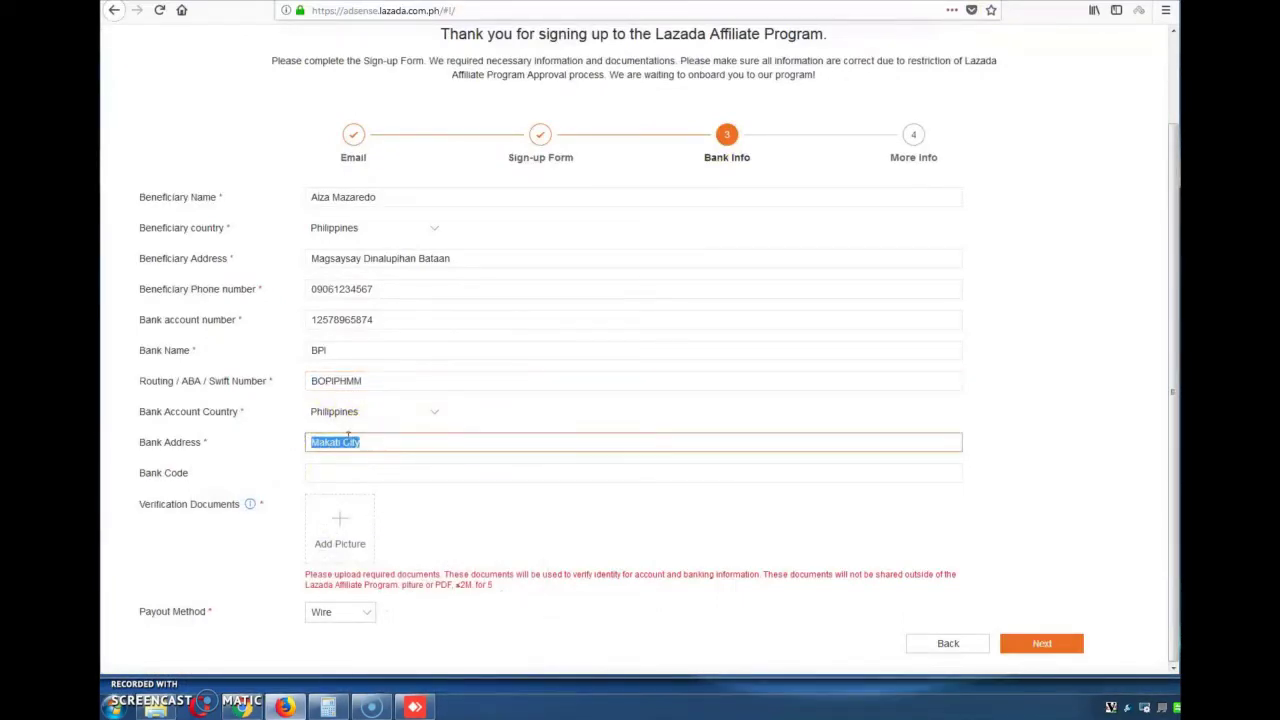
{"action": "left_click", "coordinate": [341, 476]}
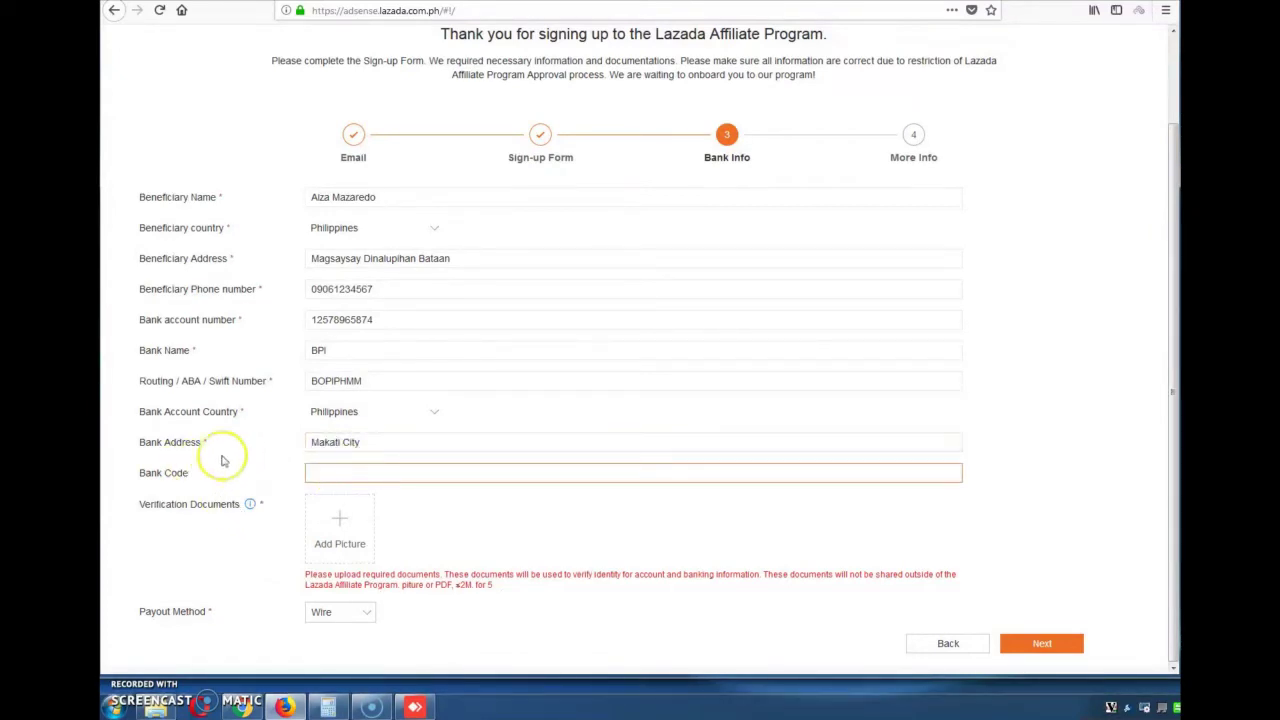
Check the Verification Documents requirement, cancel the picture upload, and go to More Info
{"action": "left_click", "coordinate": [214, 516]}
{"action": "mouse_move", "coordinate": [249, 503]}
{"action": "left_click", "coordinate": [251, 504]}
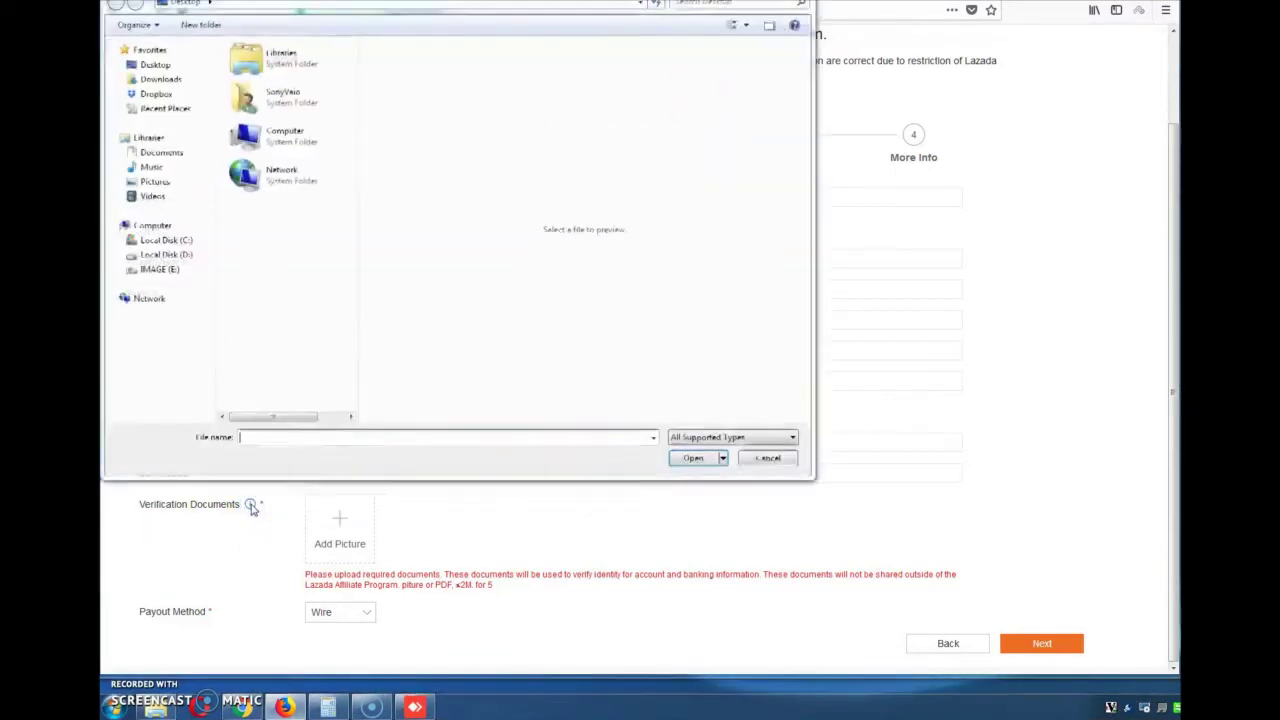
{"action": "left_click", "coordinate": [748, 460]}
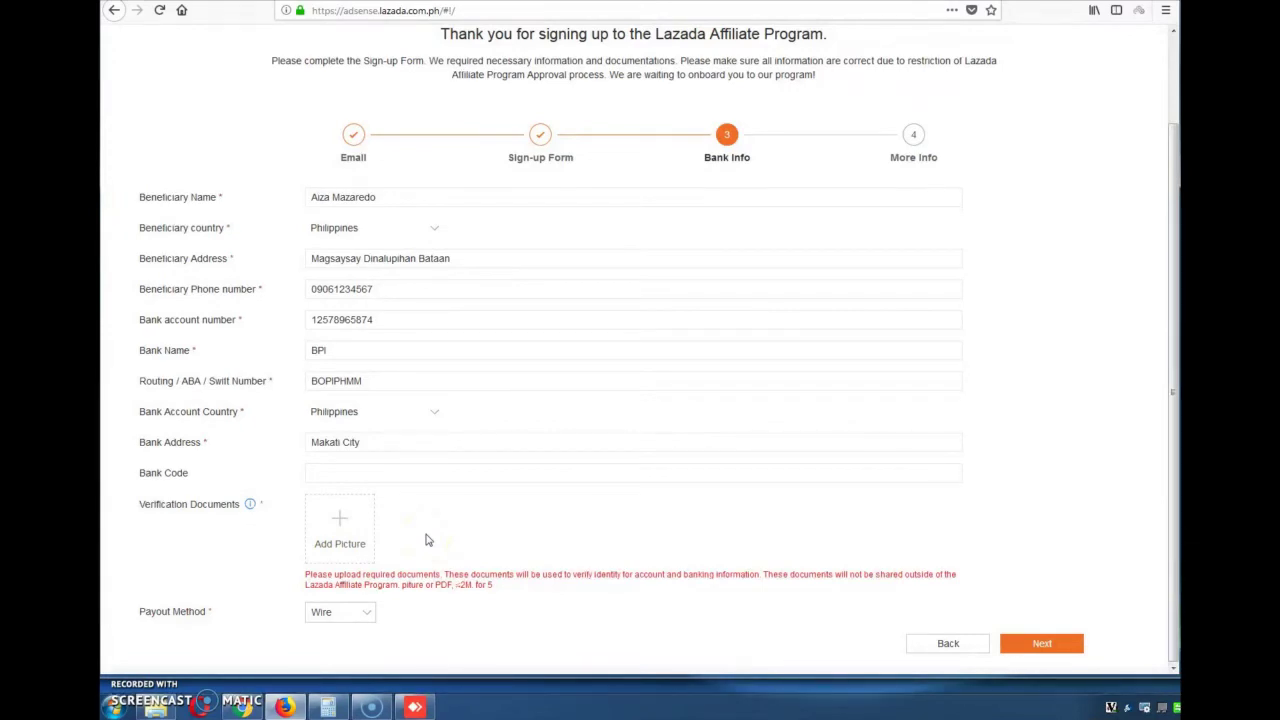
{"action": "left_click", "coordinate": [333, 539]}
{"action": "left_click", "coordinate": [1040, 645]}
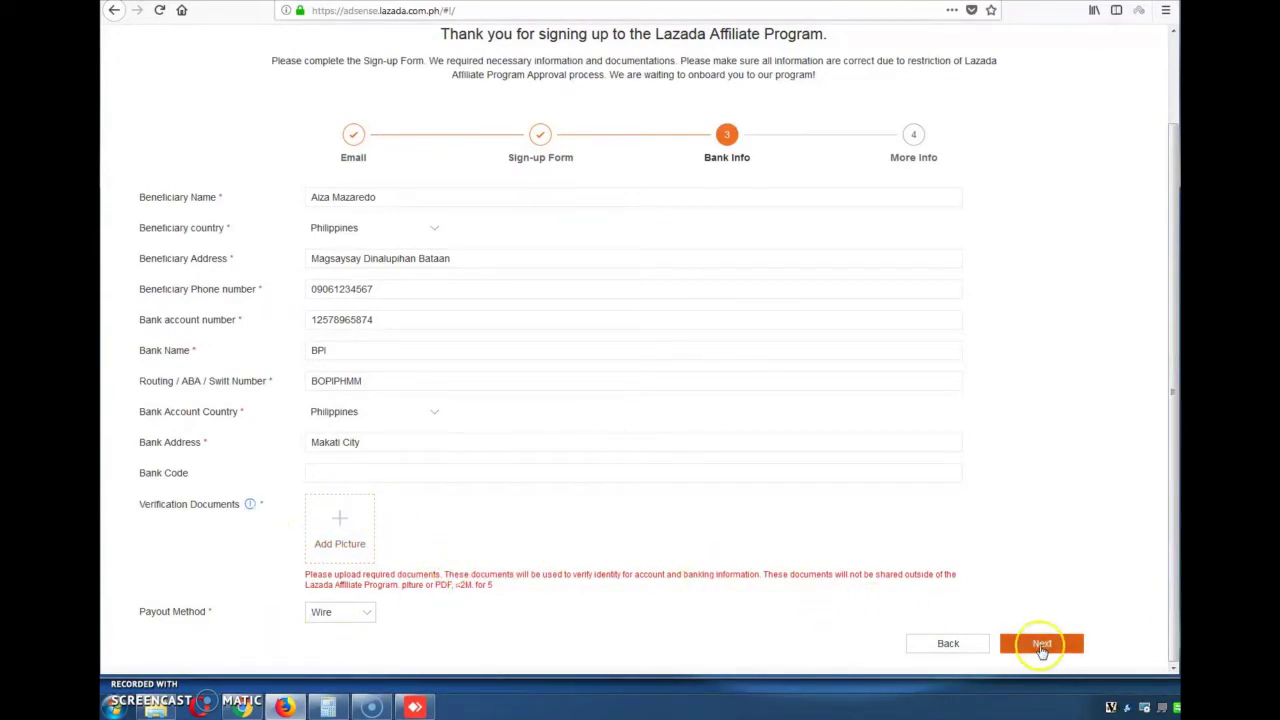
{"action": "left_click", "coordinate": [354, 220]}
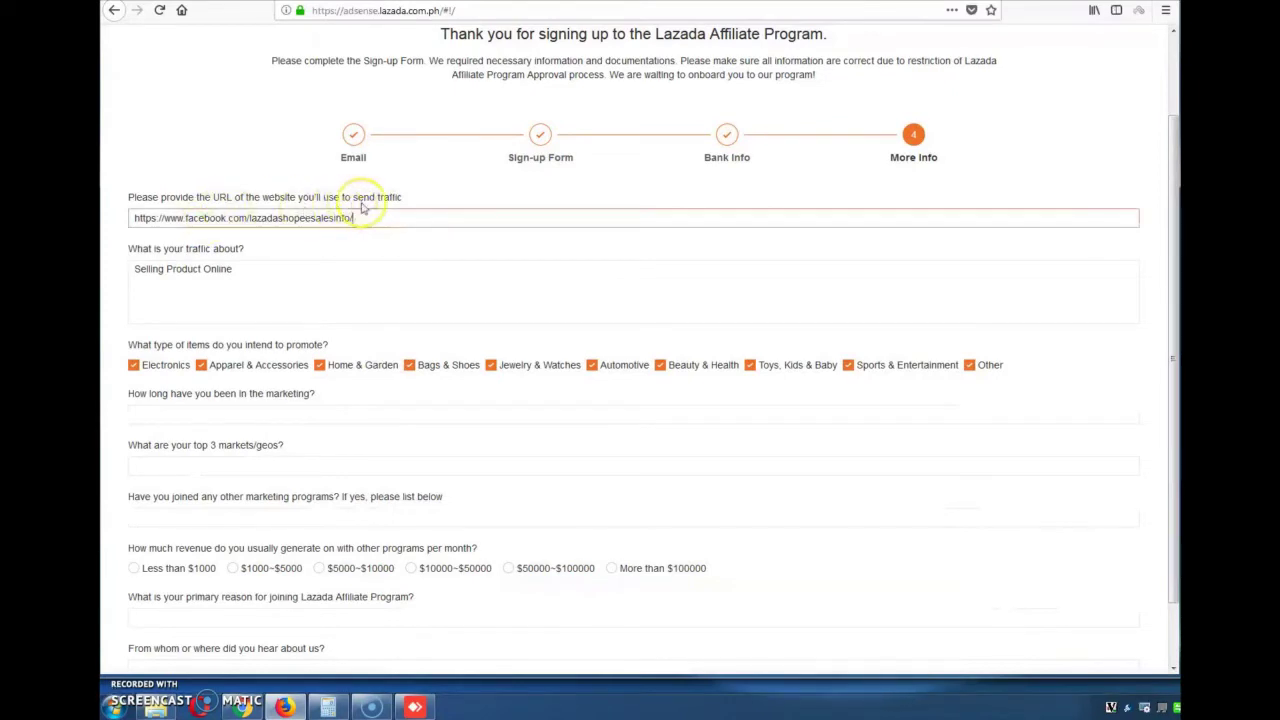
Review the website URL and 'Selling Product Online' traffic description answers
{"action": "left_click_drag", "start_coordinate": [353, 218], "coordinate": [130, 218]}
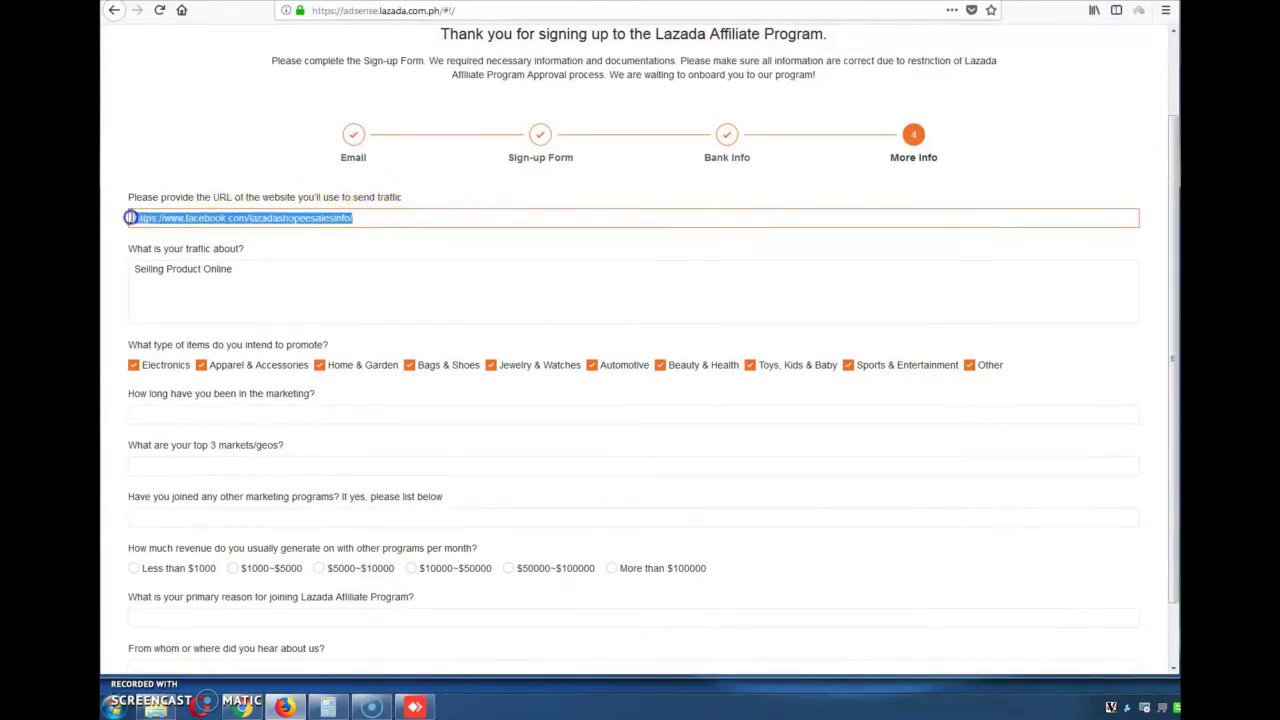
{"action": "left_click", "coordinate": [421, 226]}
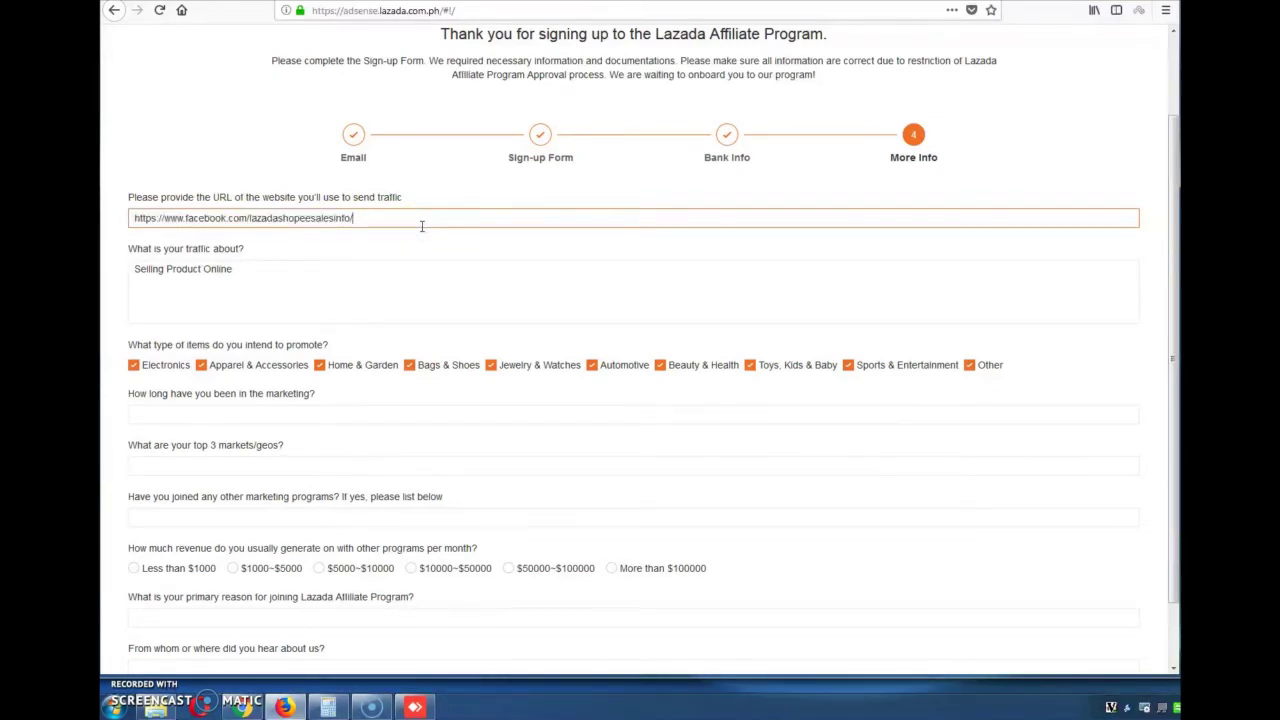
{"action": "left_click_drag", "start_coordinate": [421, 226], "coordinate": [122, 219]}
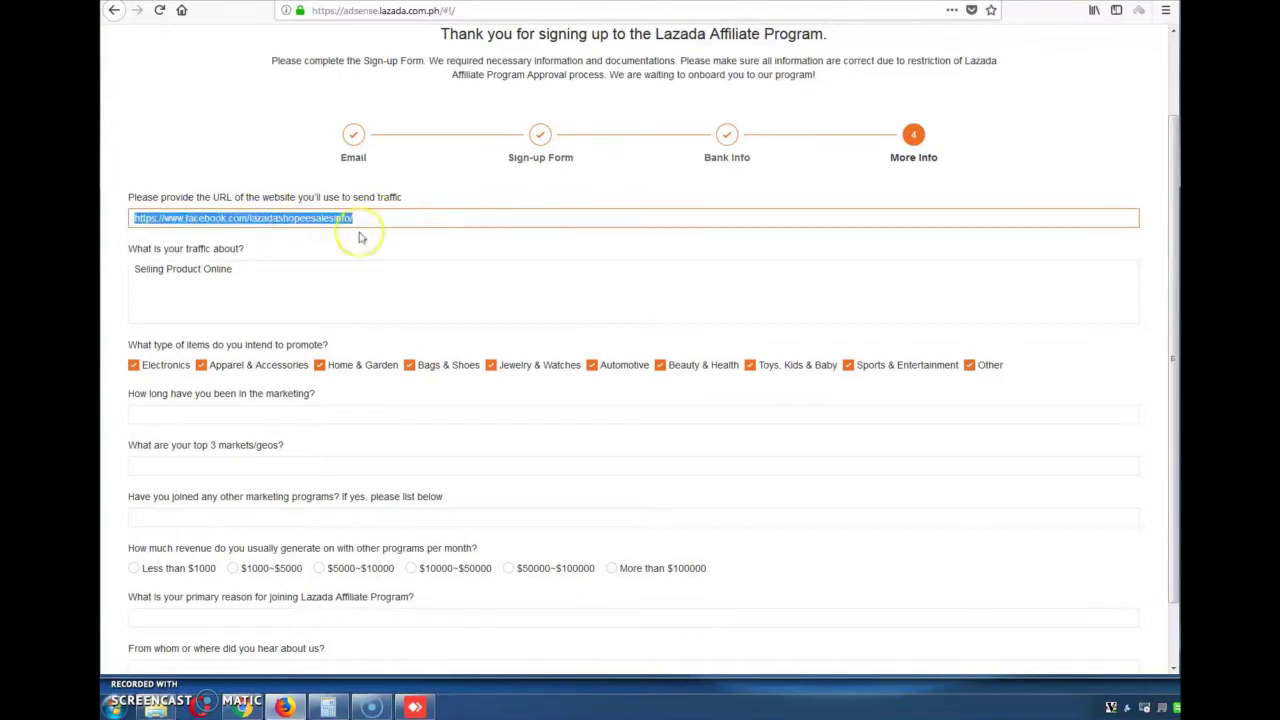
{"action": "left_click", "coordinate": [374, 280]}
{"action": "left_click_drag", "start_coordinate": [251, 271], "coordinate": [104, 276]}
Answer '5 years', 'N' for other programs, and 'To earn more money by selling your product'
{"action": "scroll", "coordinate": [500, 314], "scroll_direction": "down", "scroll_amount": 1}
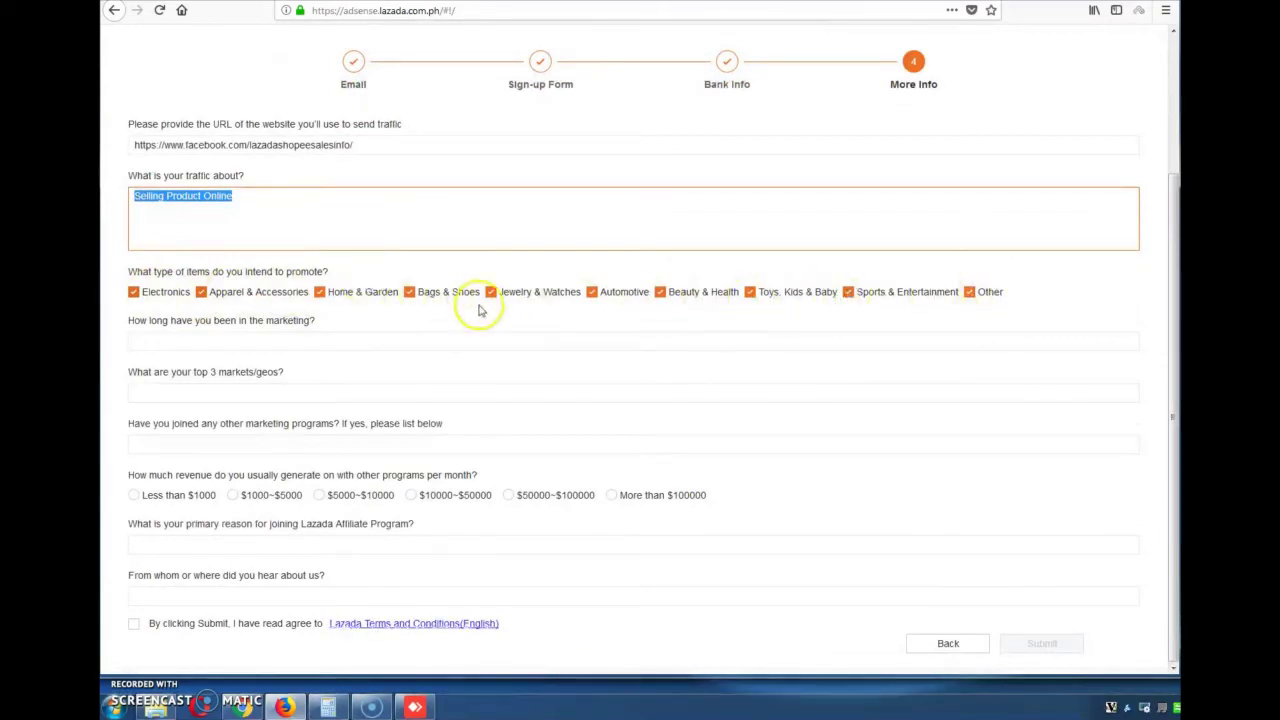
{"action": "left_click", "coordinate": [231, 339]}
{"action": "type", "text": "5"}
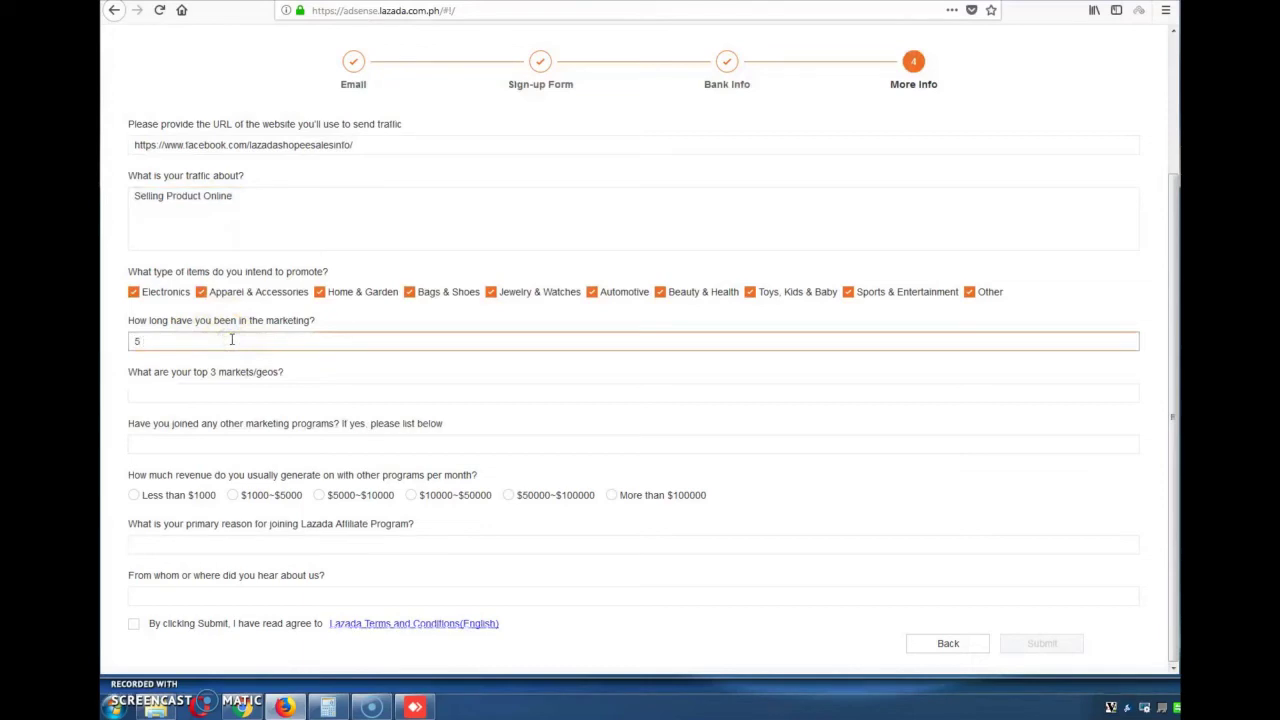
{"action": "type", "text": " years"}
{"action": "left_click", "coordinate": [224, 399]}
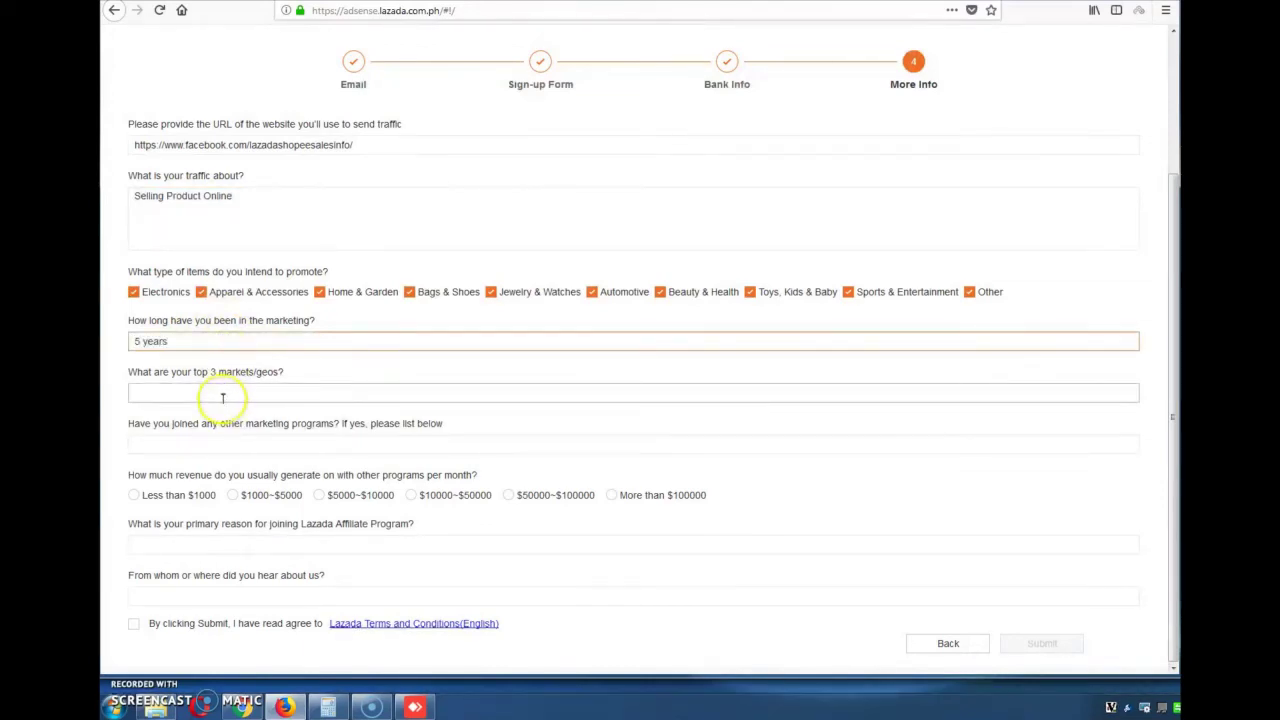
{"action": "left_click", "coordinate": [223, 398]}
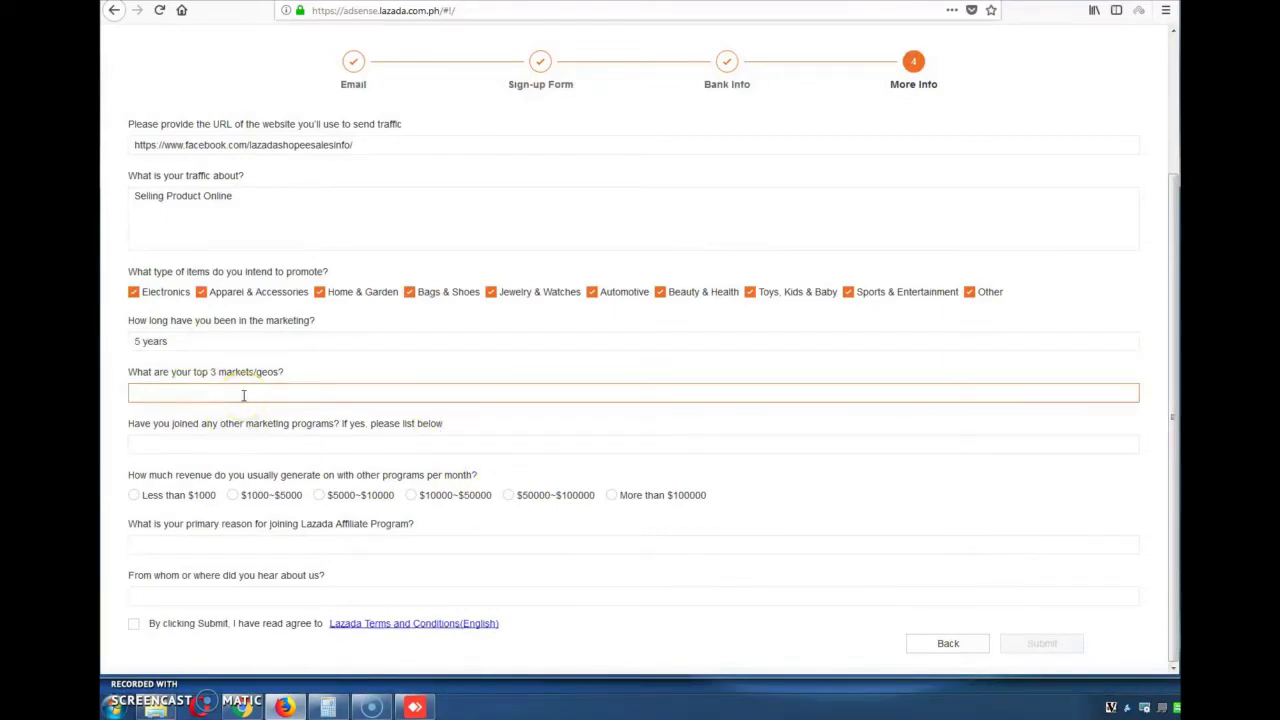
{"action": "left_click", "coordinate": [218, 419]}
{"action": "left_click", "coordinate": [209, 443]}
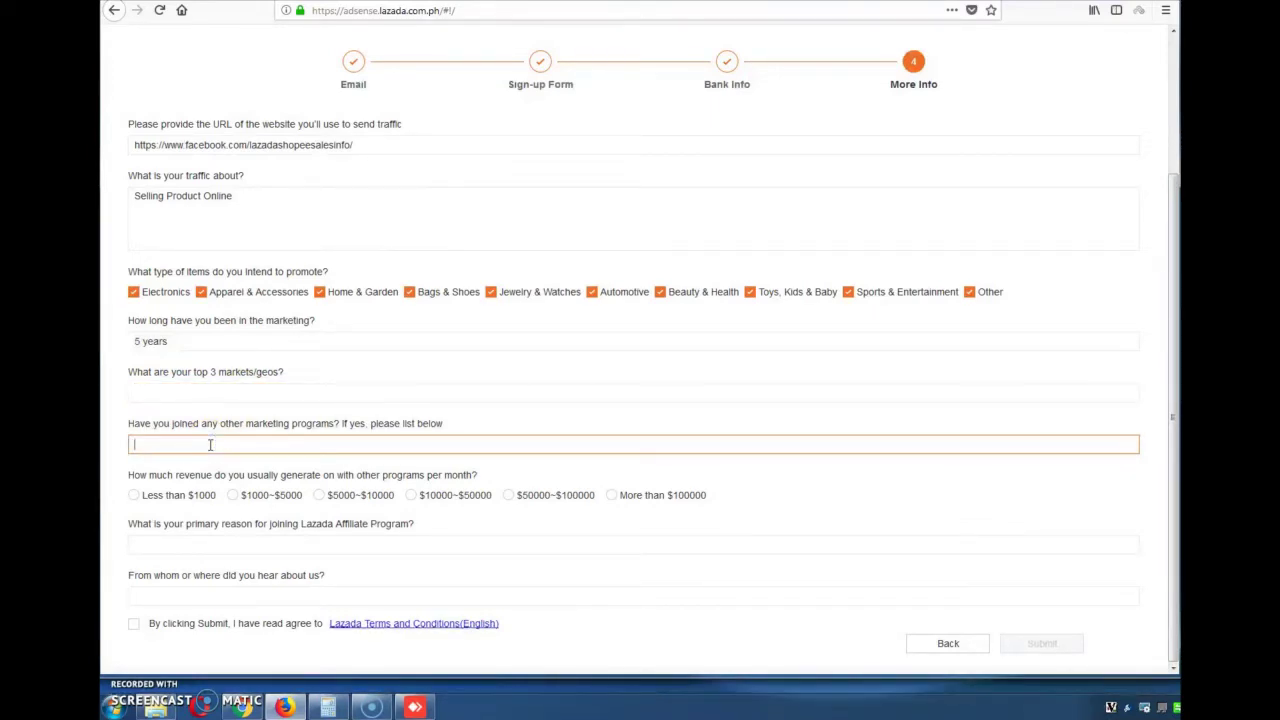
{"action": "type", "text": "No"}
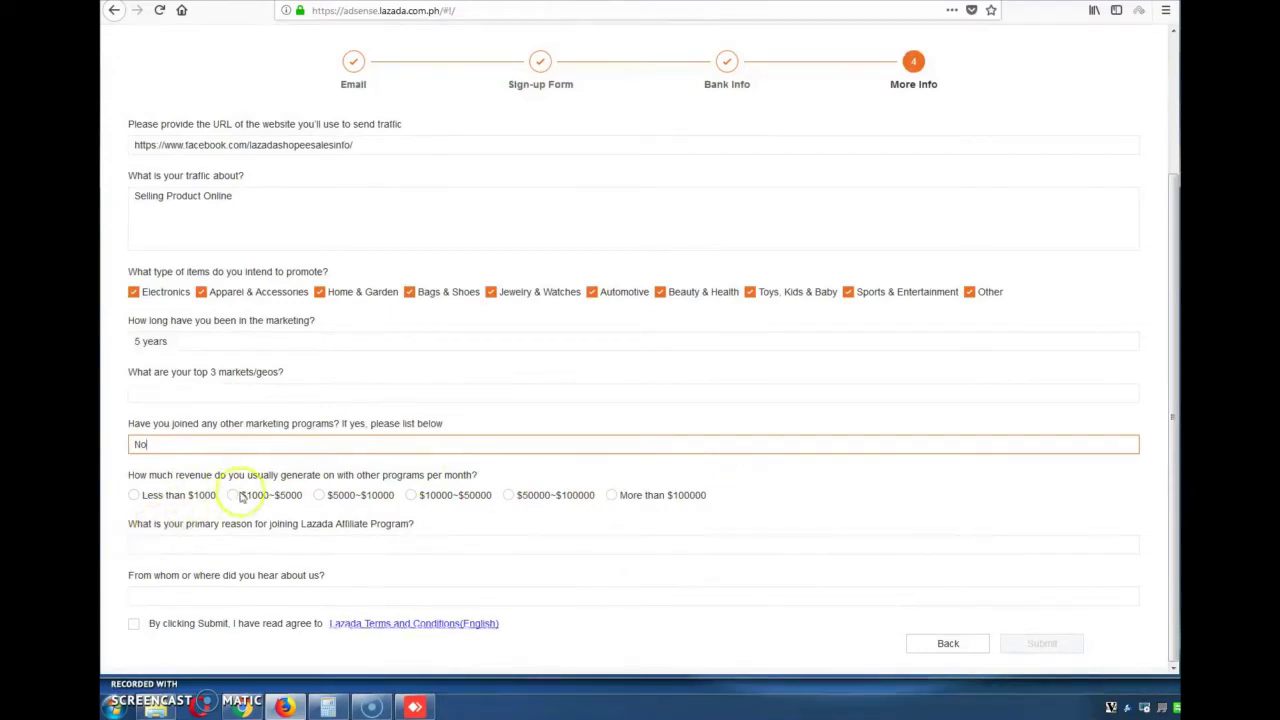
{"action": "left_click", "coordinate": [216, 547]}
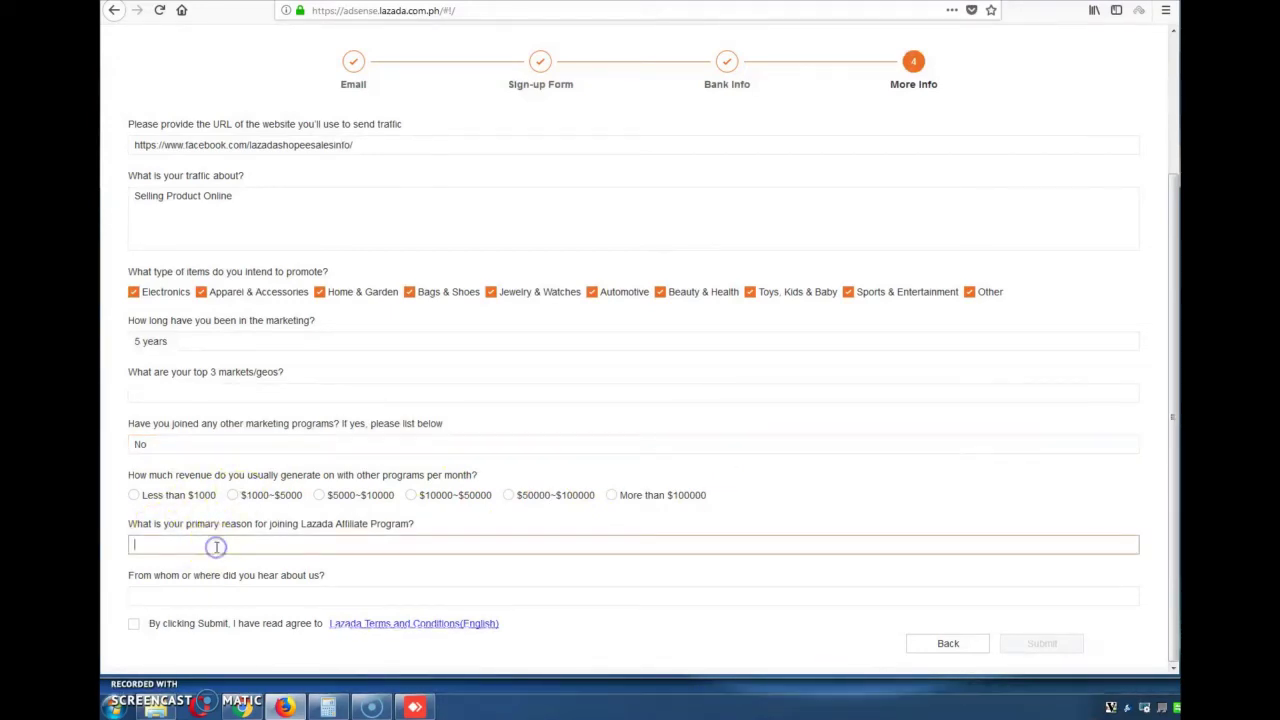
{"action": "type", "text": "To earn more money"}
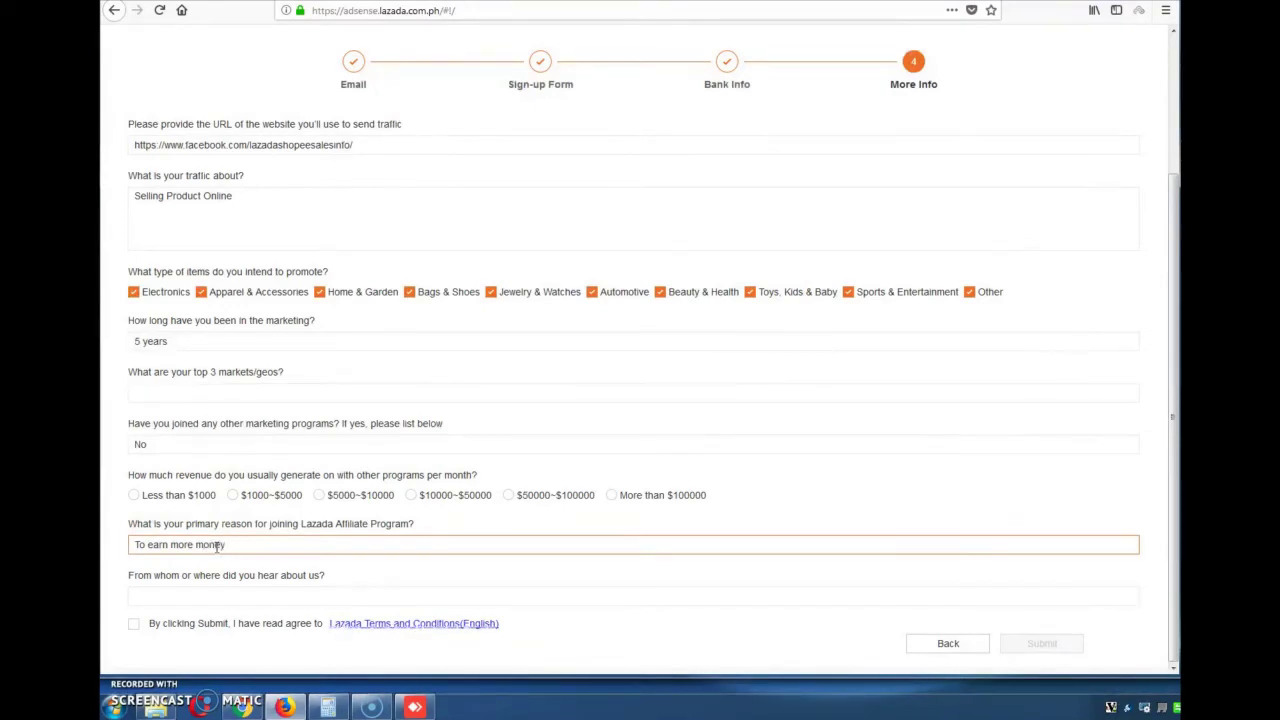
{"action": "type", "text": " by selling your products"}
Copy the website URL into 'where did you hear about us' and accept the terms
{"action": "left_click", "coordinate": [253, 597]}
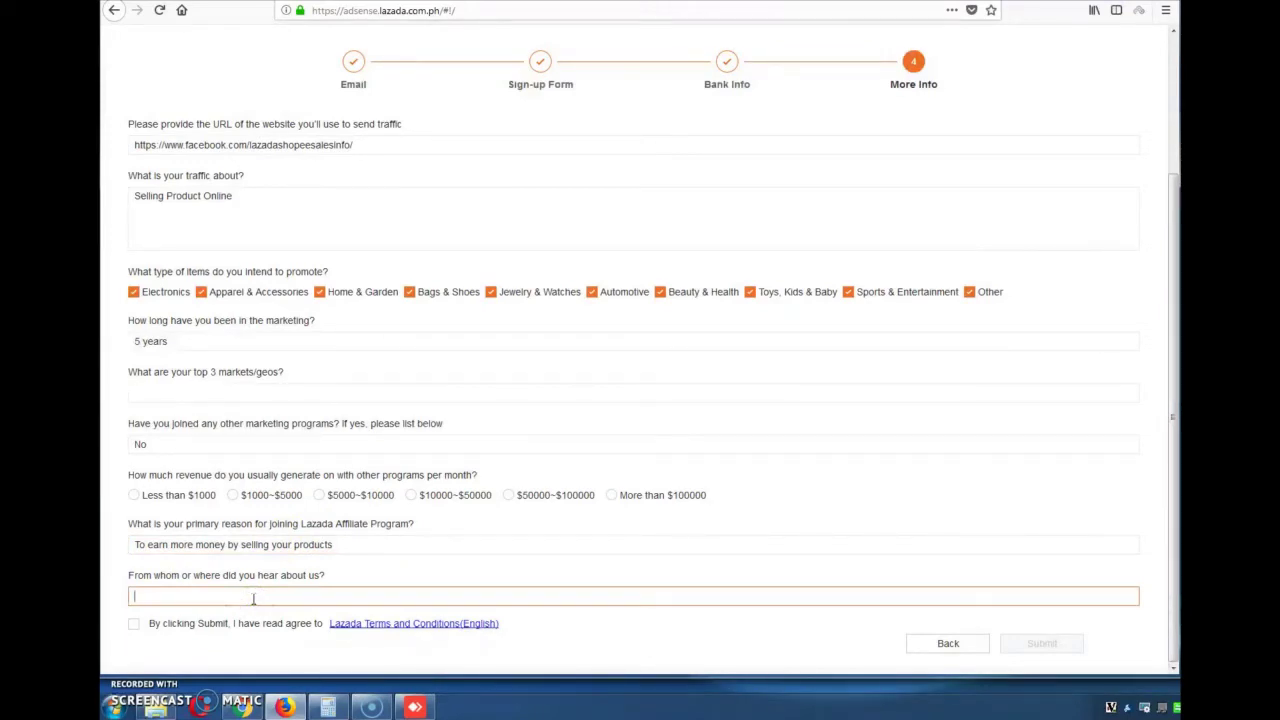
{"action": "left_click", "coordinate": [374, 147]}
{"action": "key", "text": "ctrl+a"}
{"action": "key", "text": "ctrl+c"}
{"action": "left_click", "coordinate": [230, 598]}
{"action": "key", "text": "ctrl+v"}
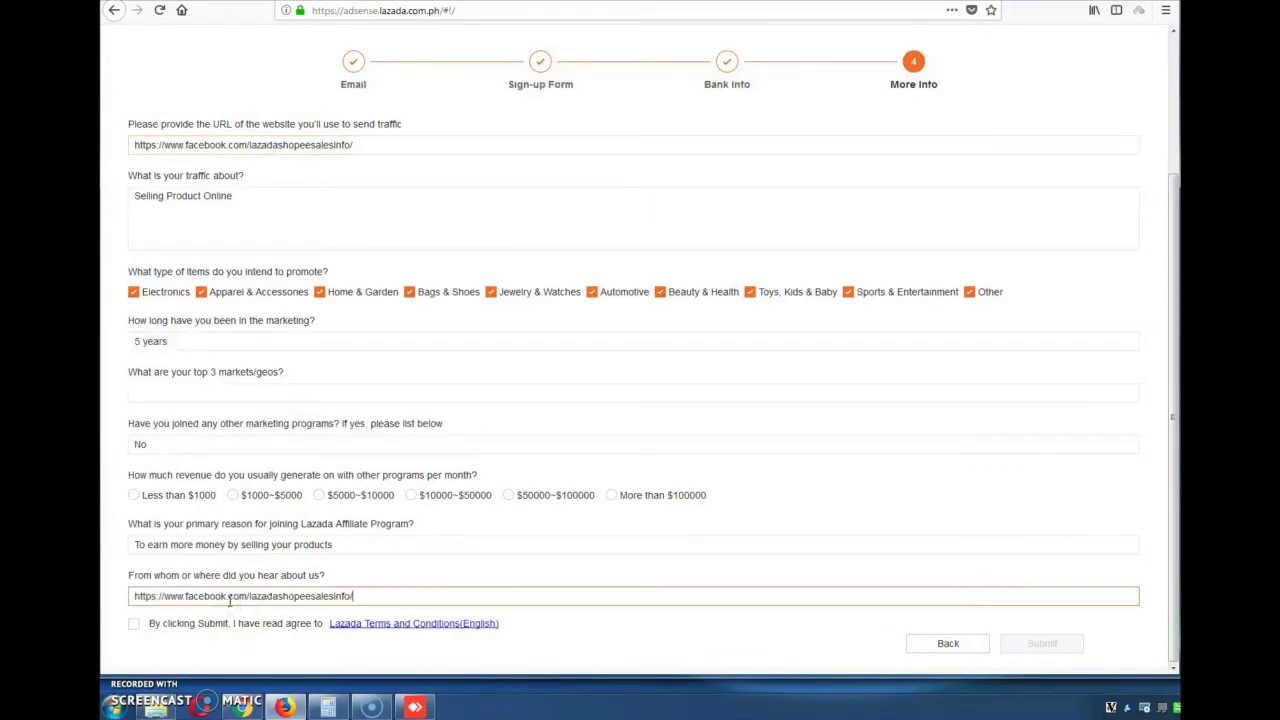
{"action": "left_click", "coordinate": [134, 623]}
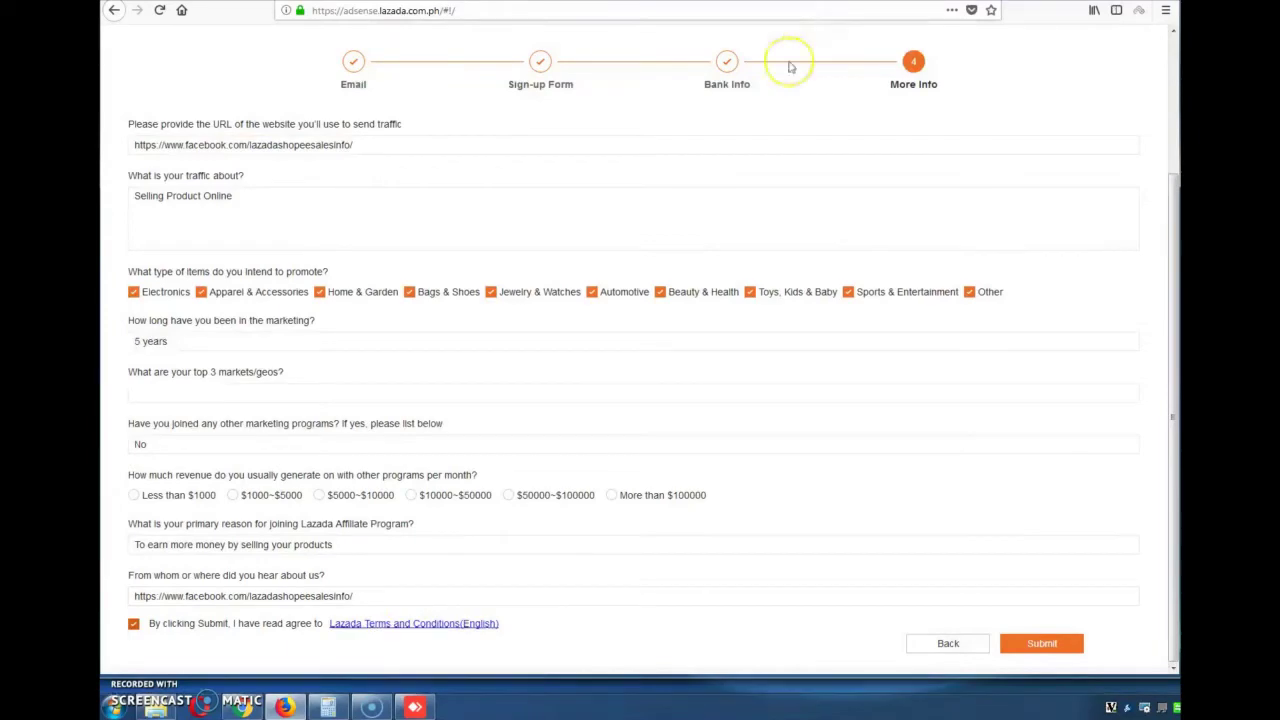
{"action": "left_click", "coordinate": [836, 625]}
Open My channel from the YouTube account menu in a new tab
{"action": "left_click", "coordinate": [244, 705]}
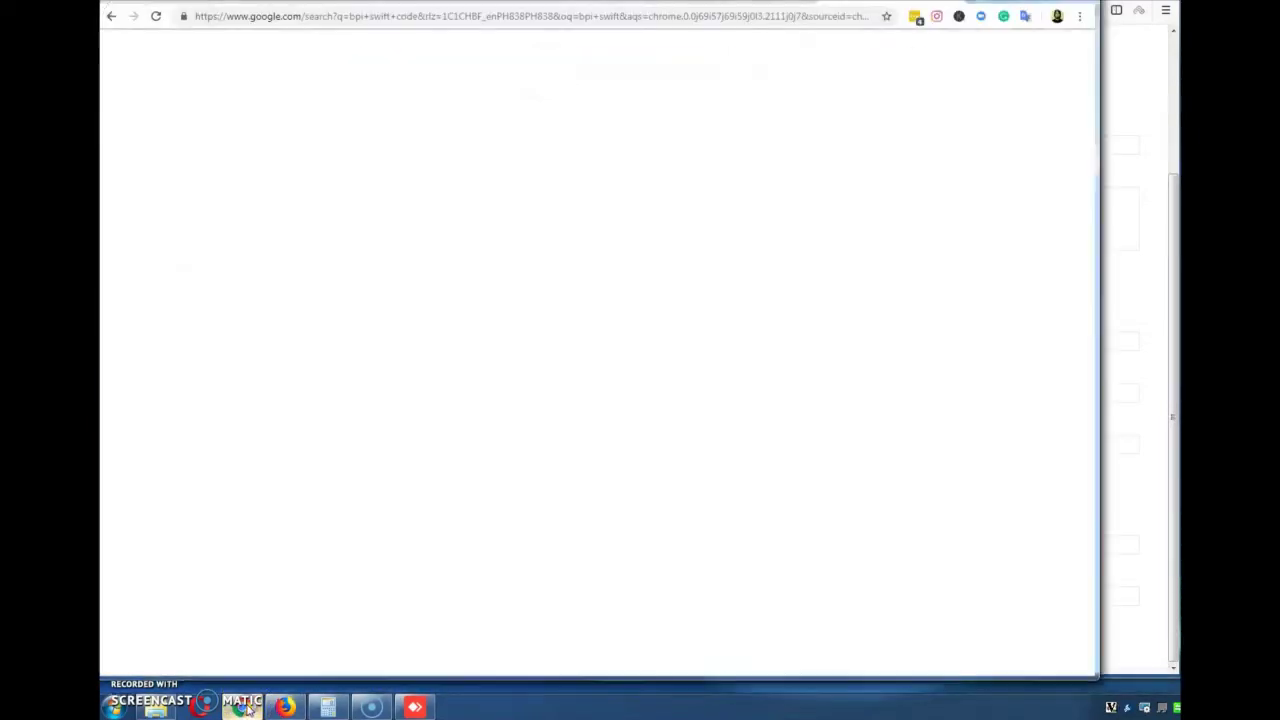
{"action": "left_click", "coordinate": [244, 705]}
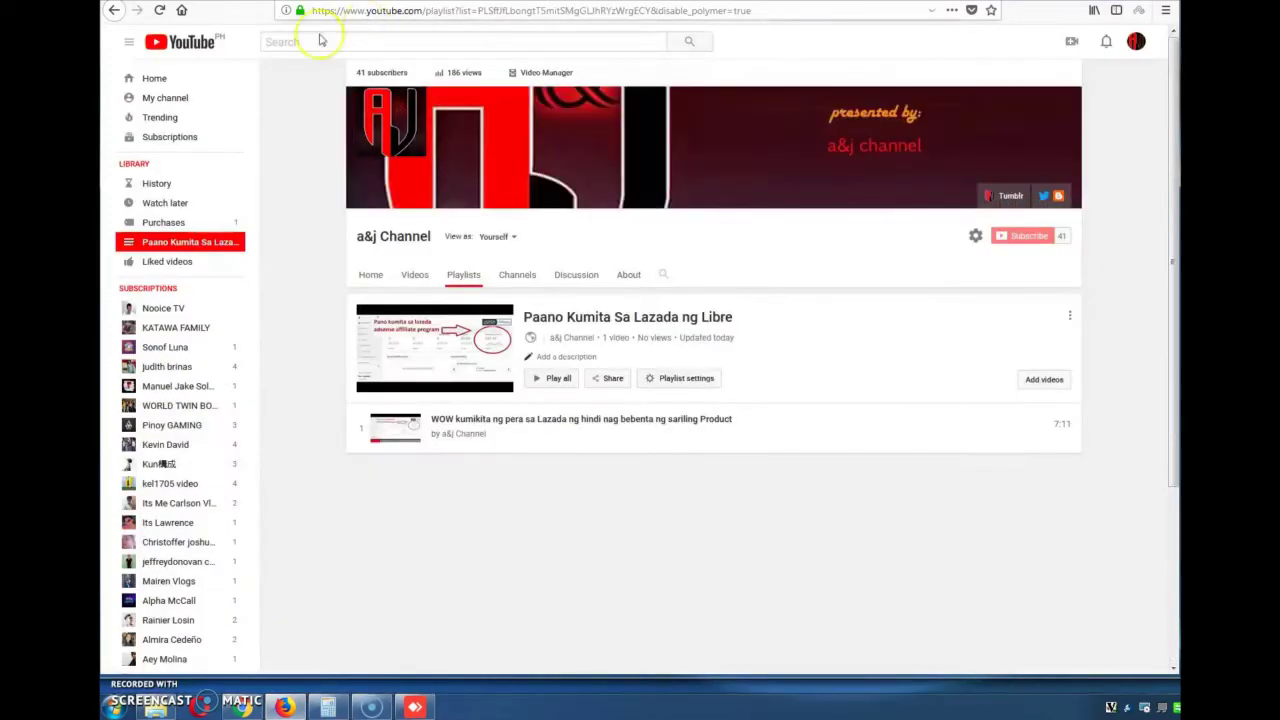
{"action": "left_click", "coordinate": [1136, 41]}
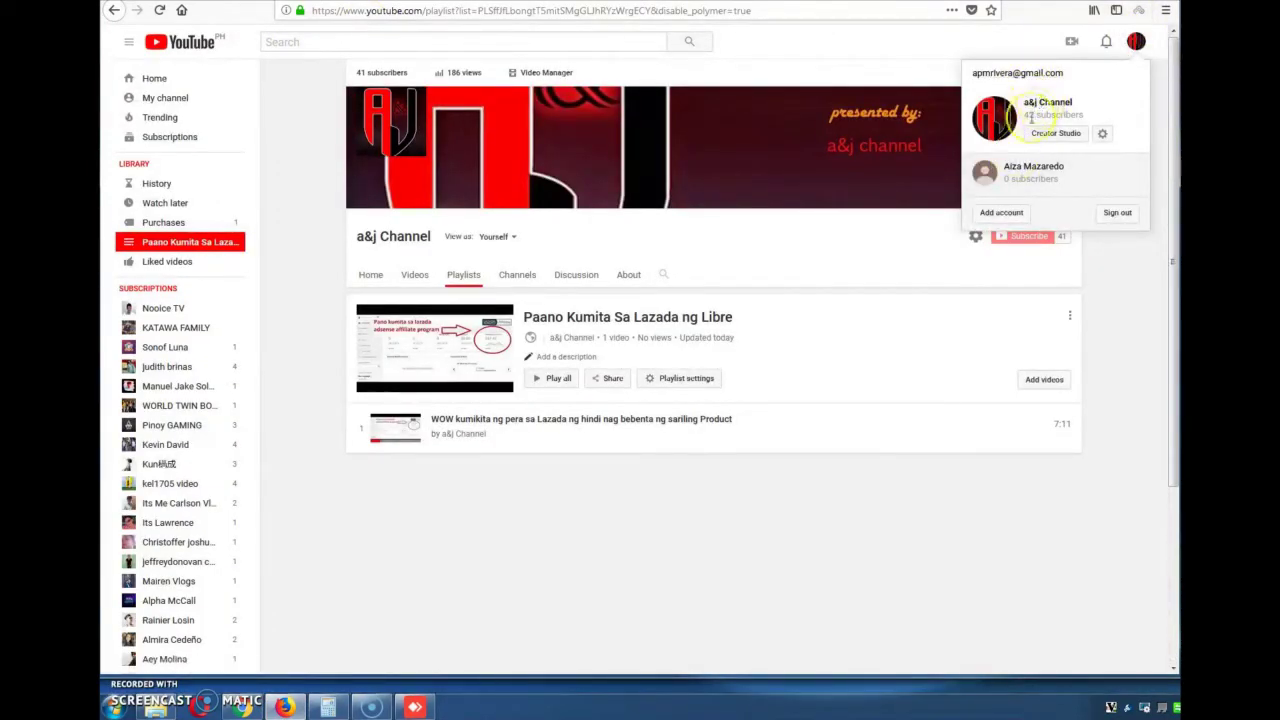
{"action": "right_click", "coordinate": [1053, 110]}
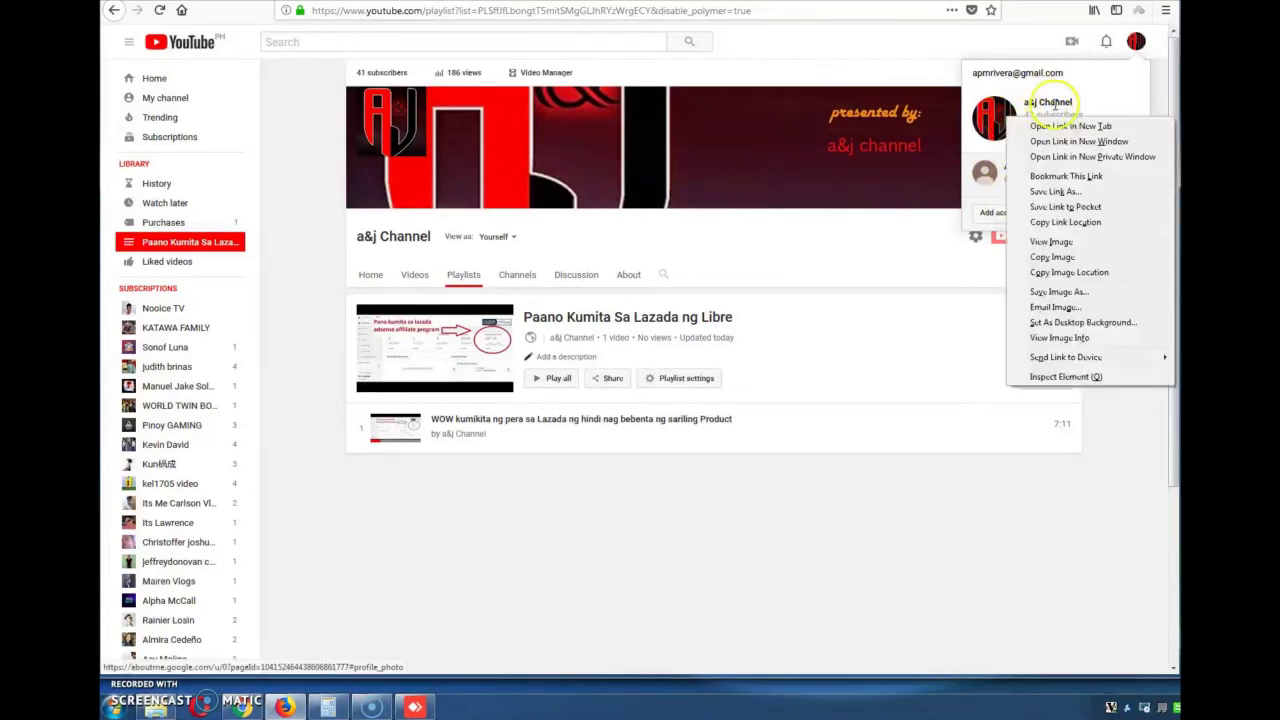
{"action": "left_click", "coordinate": [1054, 105]}
{"action": "right_click", "coordinate": [1053, 105]}
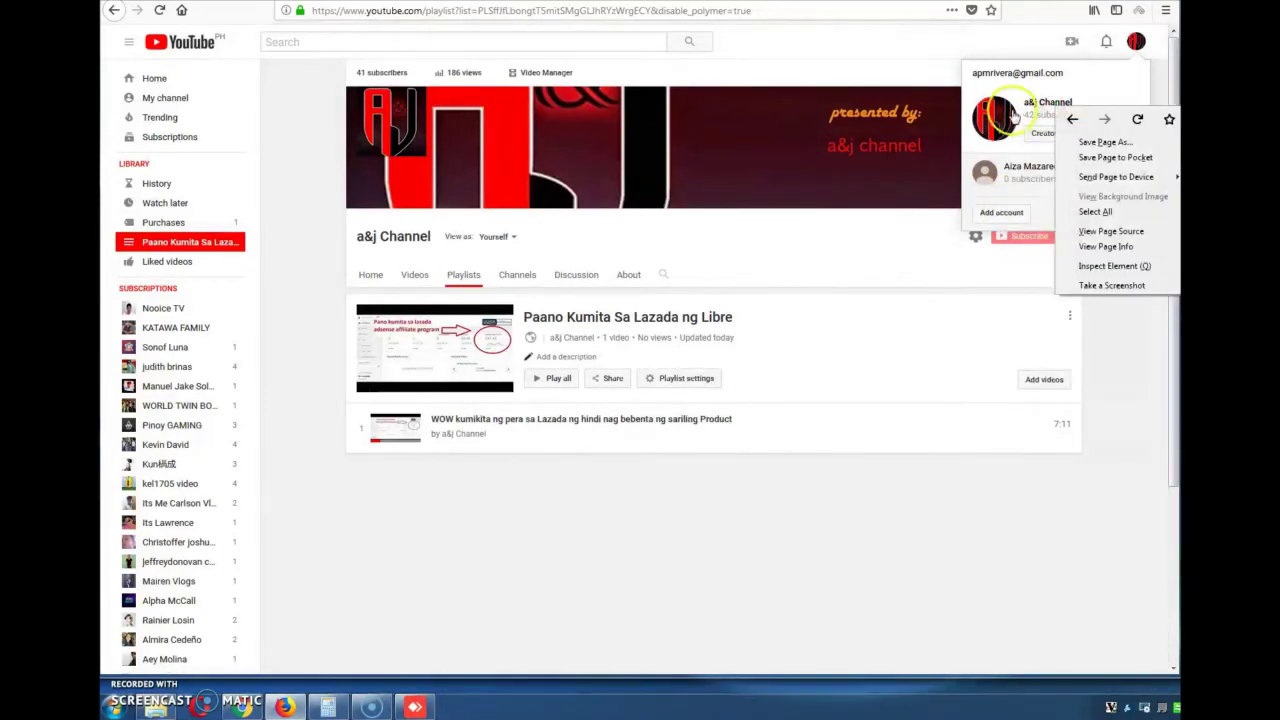
{"action": "left_click", "coordinate": [185, 104]}
{"action": "right_click", "coordinate": [185, 104]}
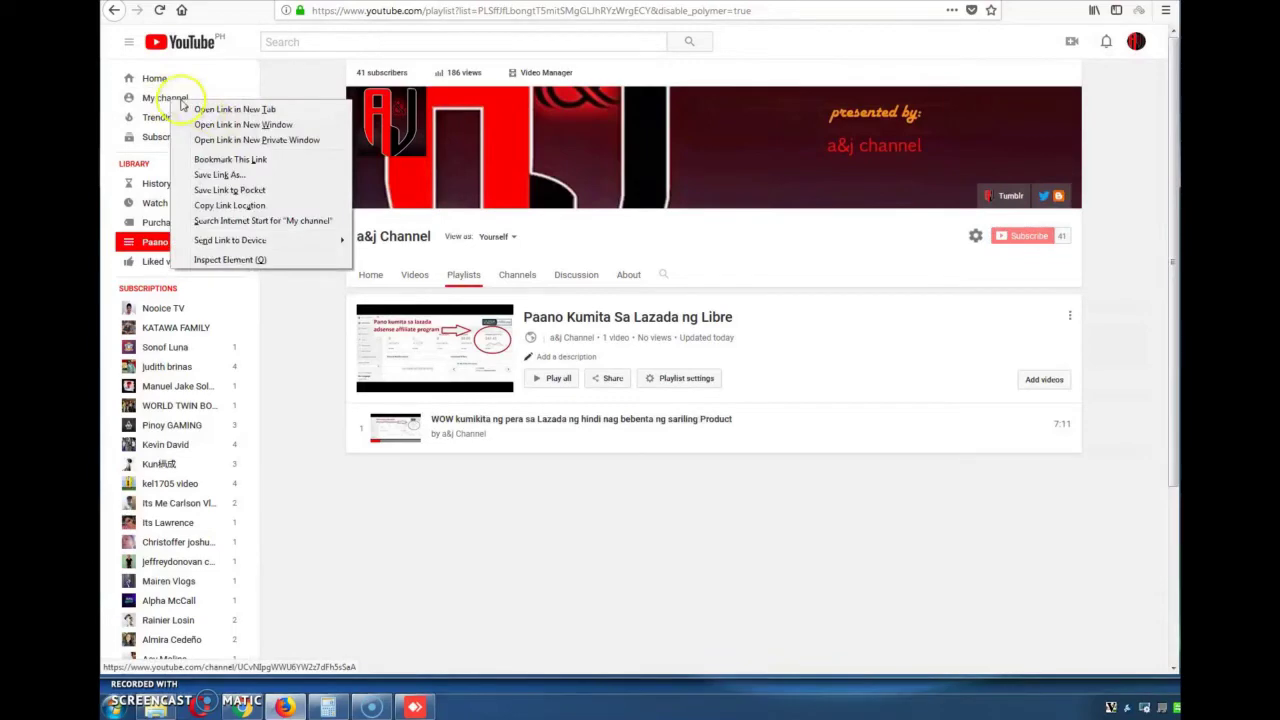
{"action": "left_click", "coordinate": [215, 106]}
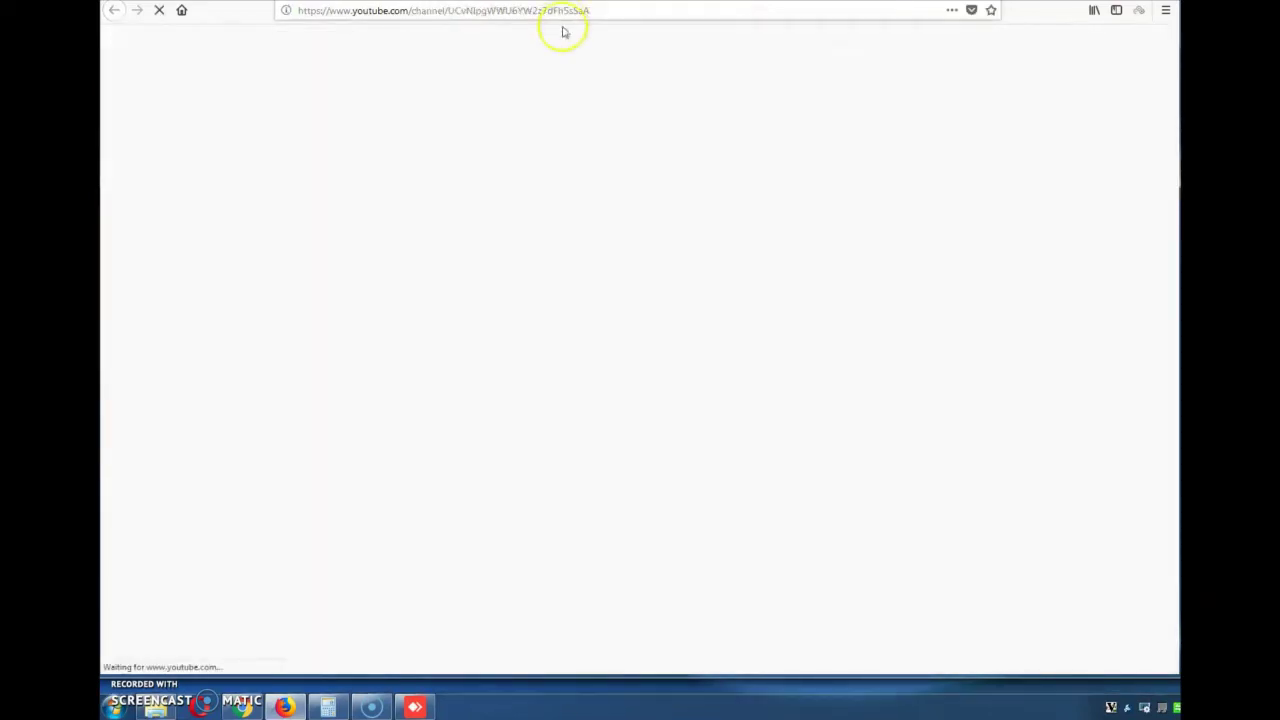
Select the YouTube channel URL and return to the sign-up form
{"action": "left_click", "coordinate": [601, 14]}
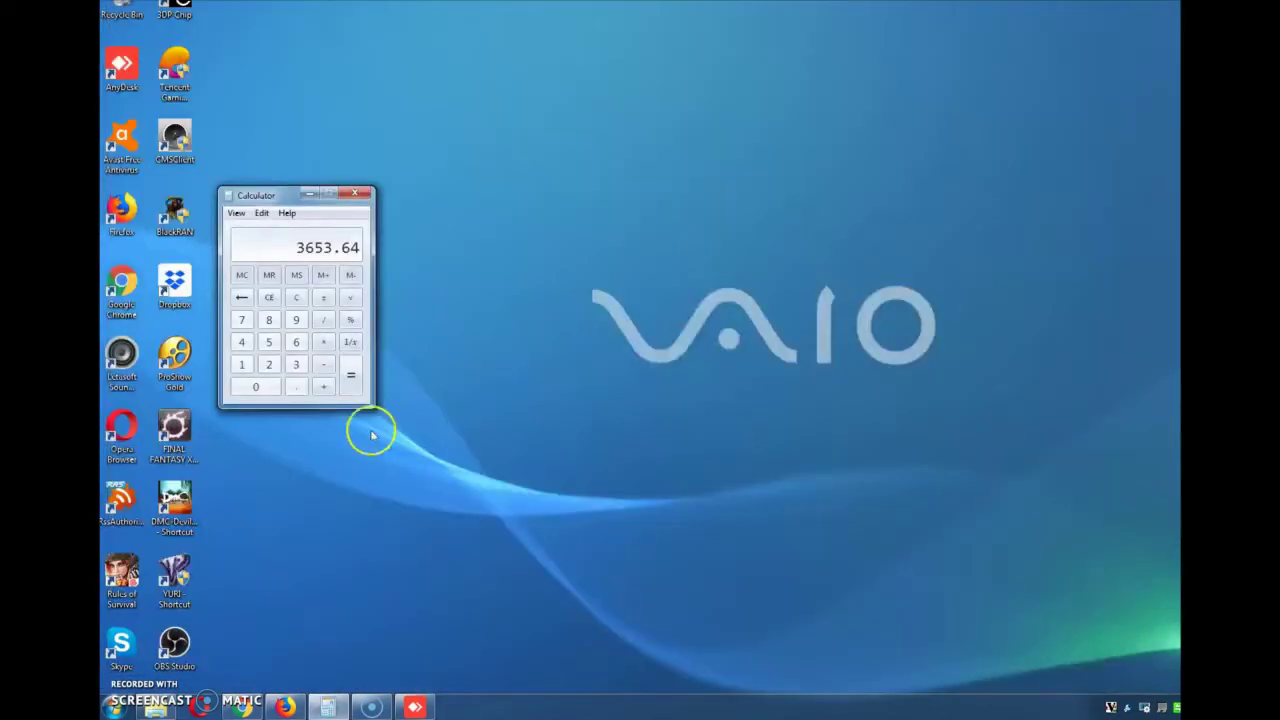
{"action": "left_click", "coordinate": [285, 707]}
{"action": "mouse_move", "coordinate": [241, 705]}
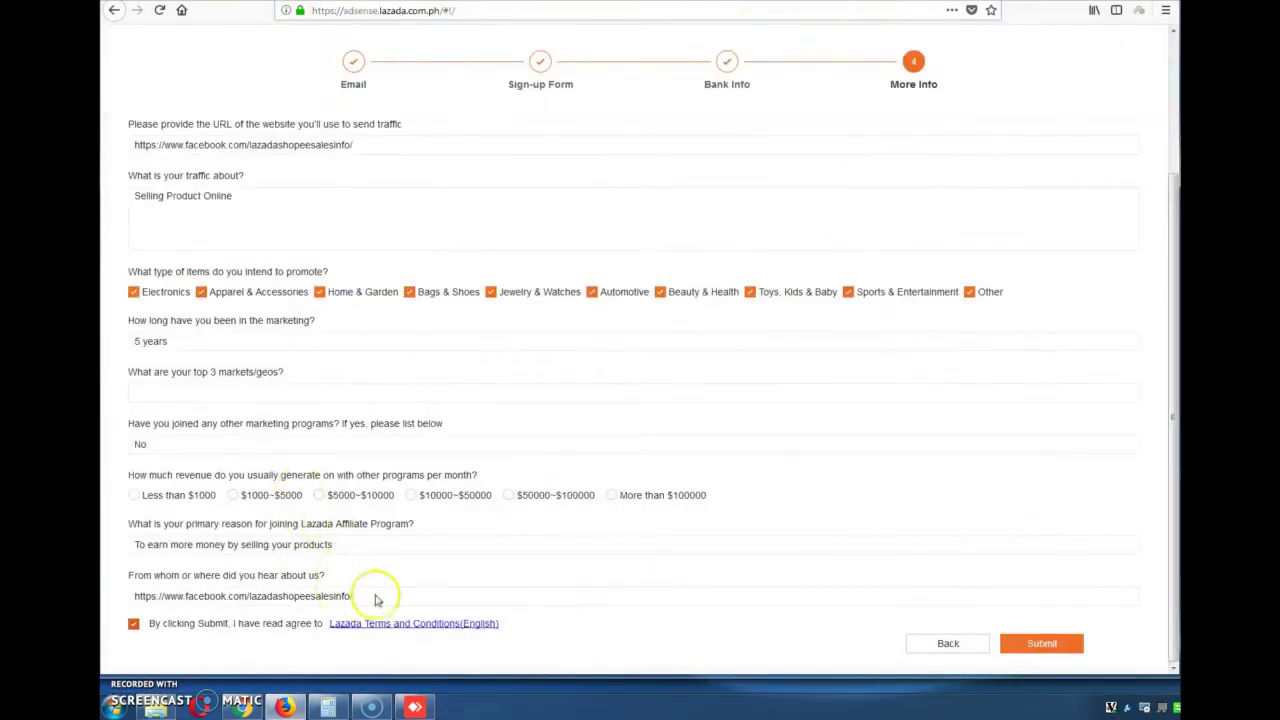
Replace the 'where did you hear' answer with the YouTube channel URL and submit
{"action": "left_click", "coordinate": [357, 594]}
{"action": "key", "text": "ctrl+a"}
{"action": "key", "text": "ctrl+v"}
{"action": "left_click", "coordinate": [1057, 644]}
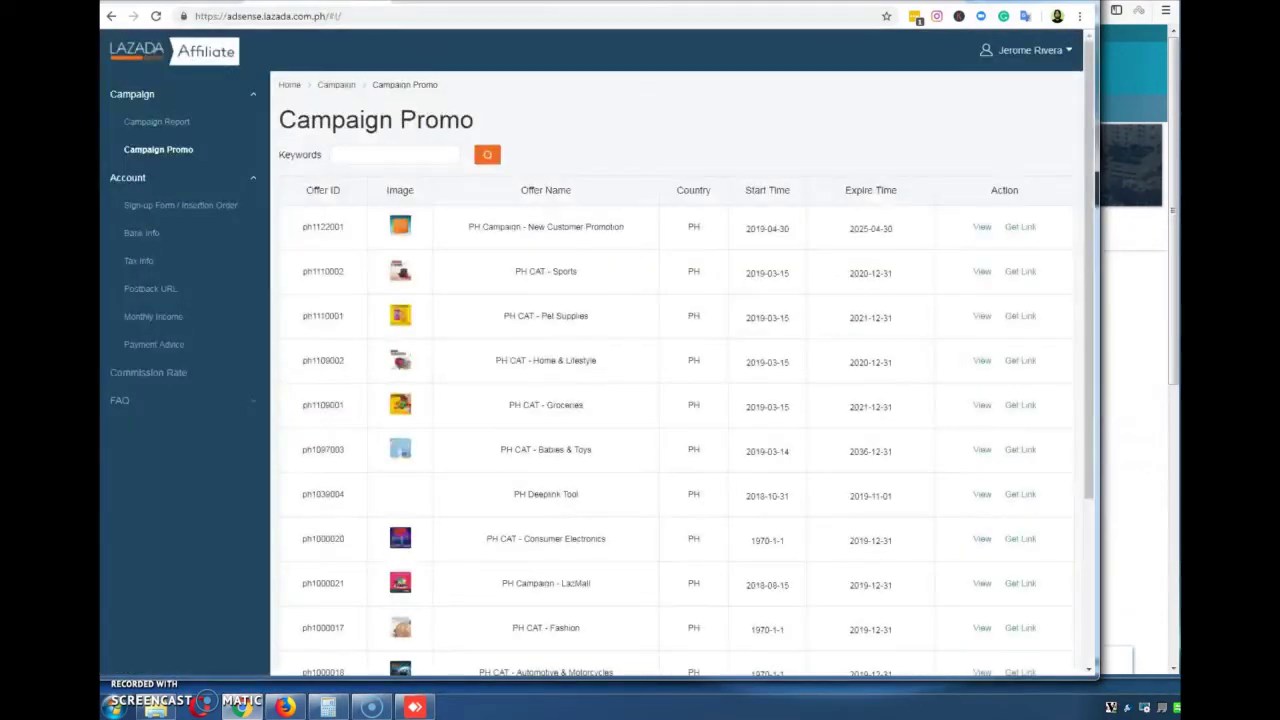
{"action": "left_click", "coordinate": [175, 124]}
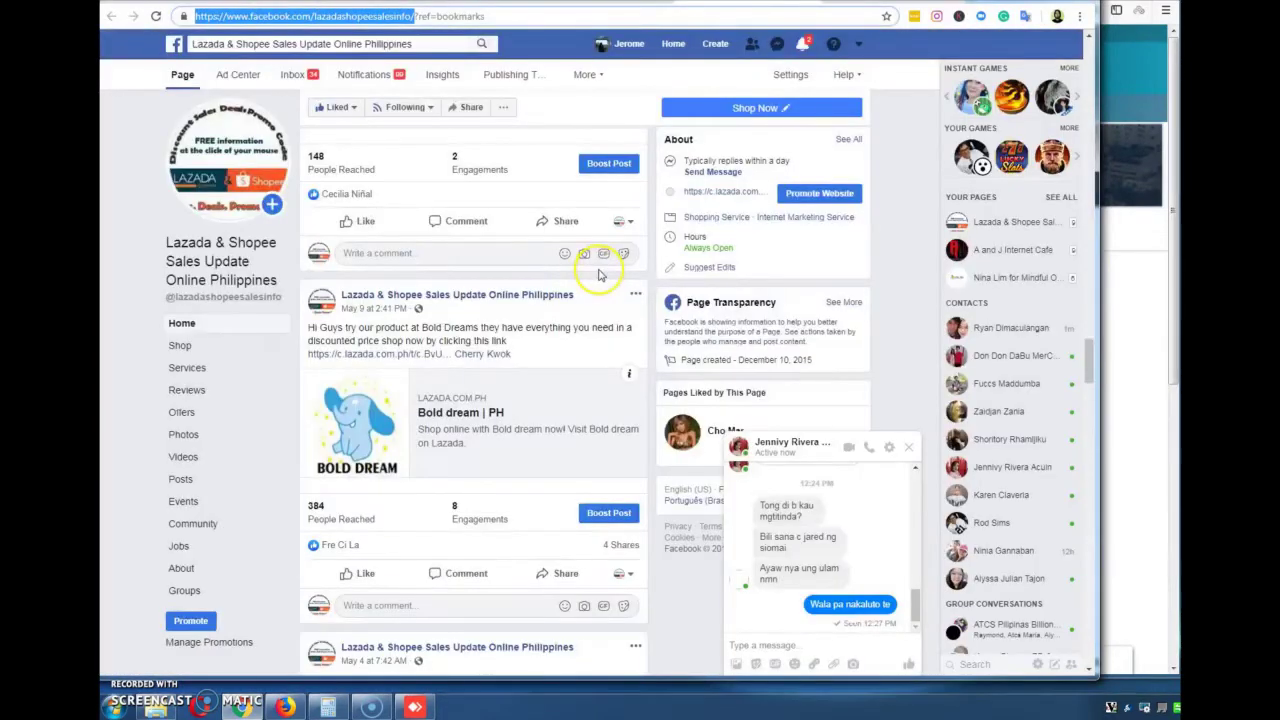
{"action": "scroll", "coordinate": [523, 300], "scroll_direction": "down", "scroll_amount": 8}
{"action": "scroll", "coordinate": [517, 313], "scroll_direction": "down", "scroll_amount": 8}
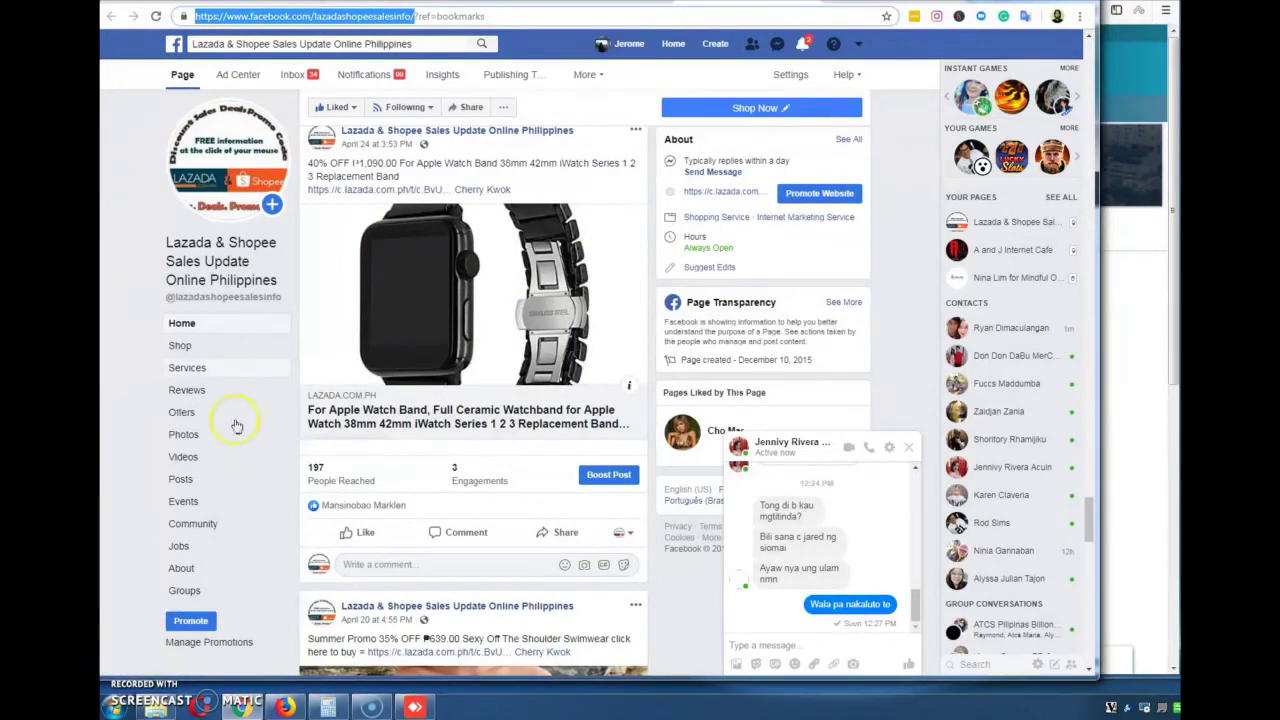
{"action": "scroll", "coordinate": [457, 480], "scroll_direction": "down", "scroll_amount": 6}
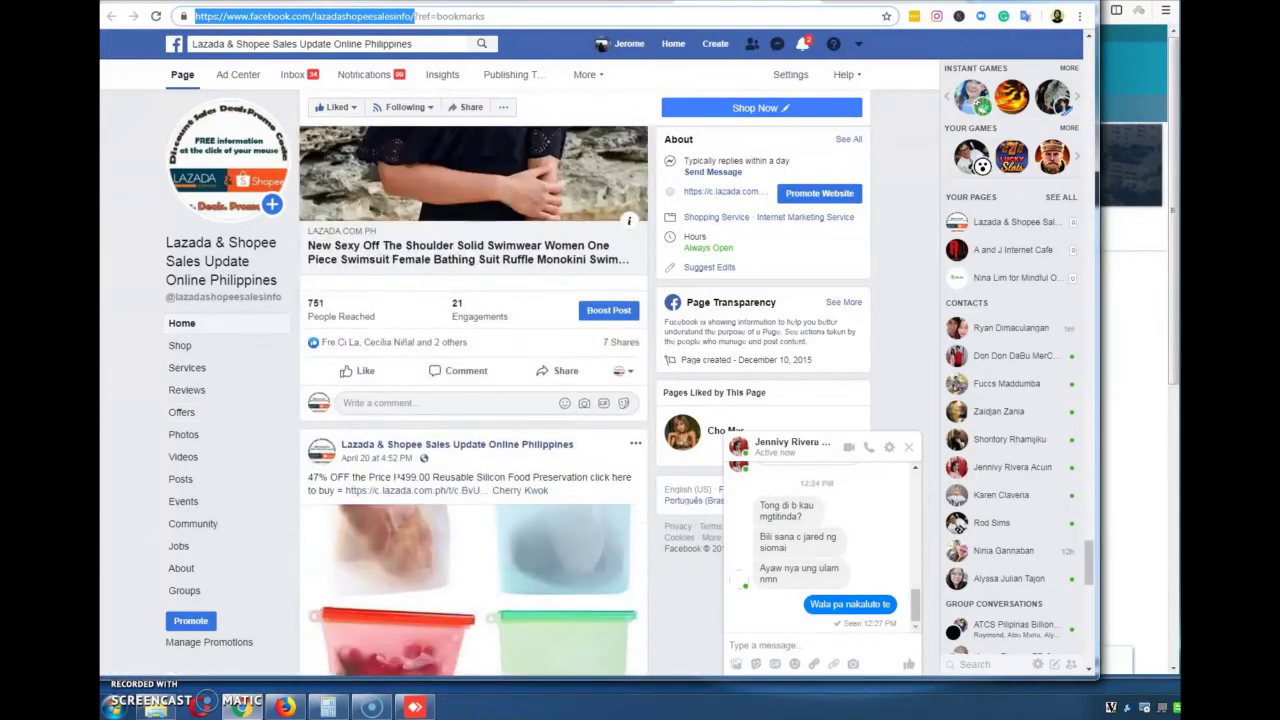
{"action": "key", "text": "ctrl+Tab"}
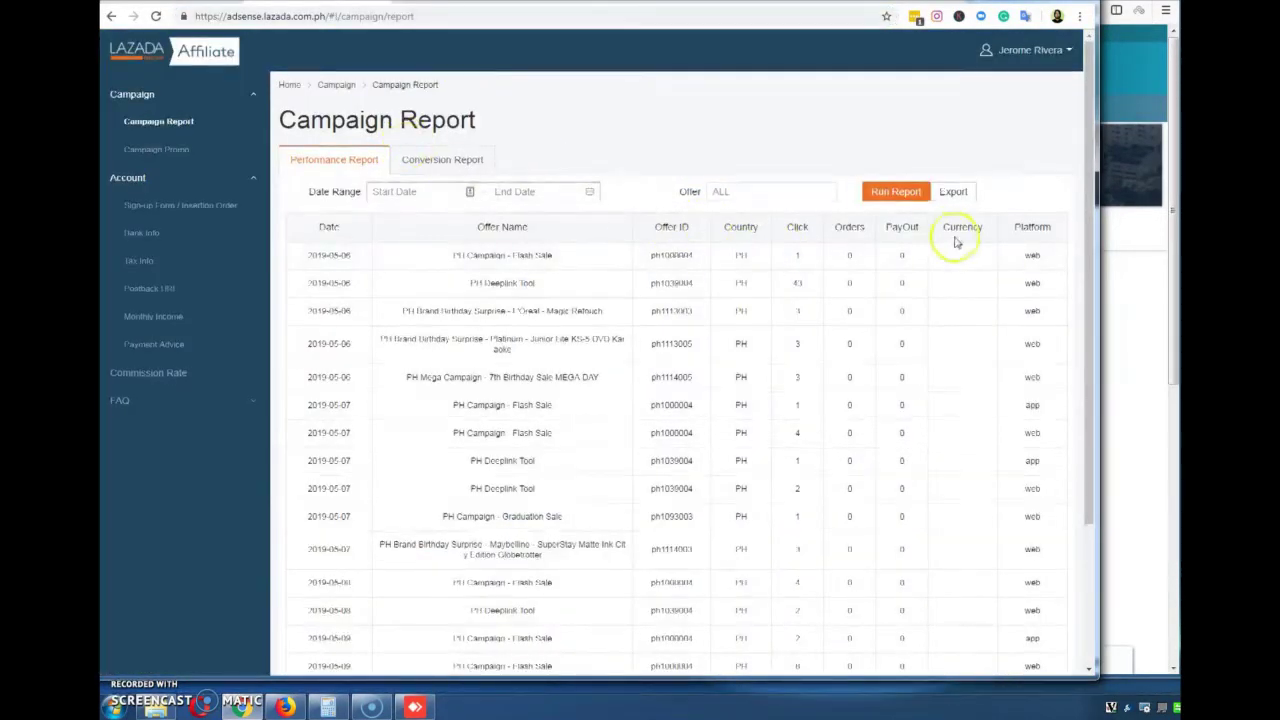
{"action": "scroll", "coordinate": [930, 260], "scroll_direction": "down", "scroll_amount": 2}
{"action": "scroll", "coordinate": [460, 470], "scroll_direction": "up", "scroll_amount": 2}
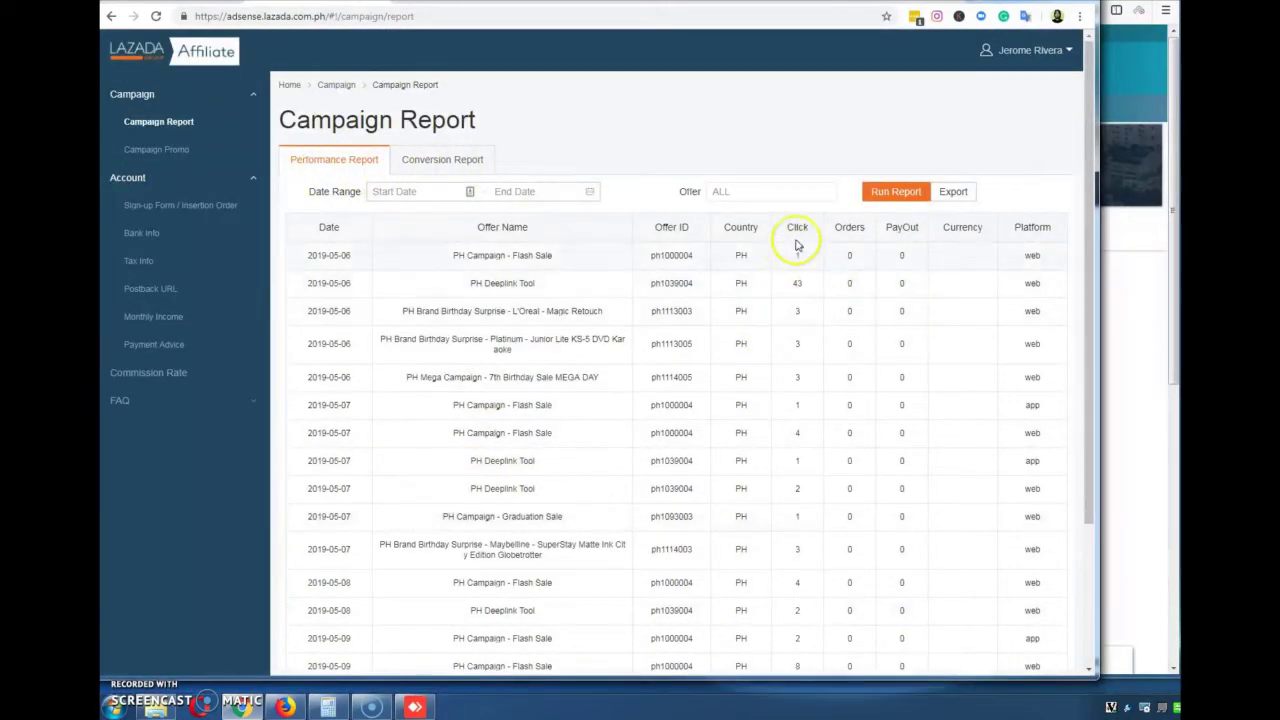
{"action": "scroll", "coordinate": [770, 243], "scroll_direction": "down", "scroll_amount": 1}
{"action": "left_click_drag", "start_coordinate": [810, 216], "coordinate": [551, 211]}
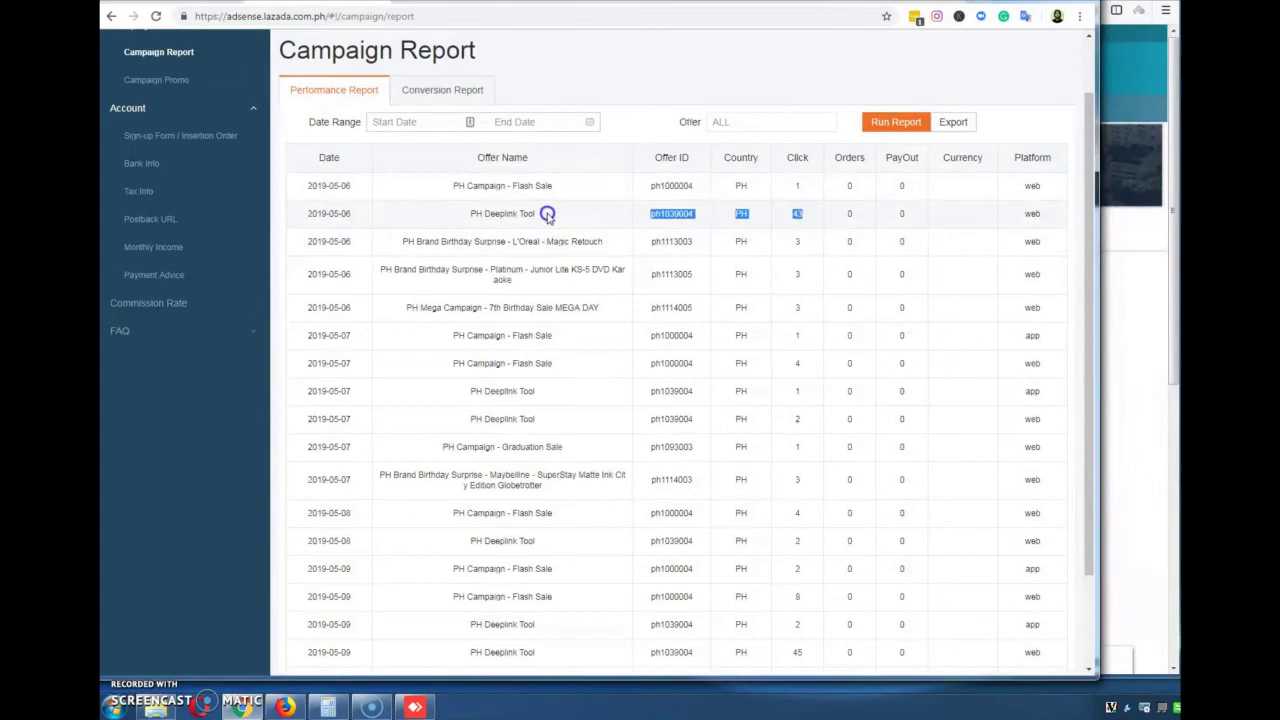
{"action": "left_click", "coordinate": [853, 219]}
{"action": "scroll", "coordinate": [880, 315], "scroll_direction": "down", "scroll_amount": 2}
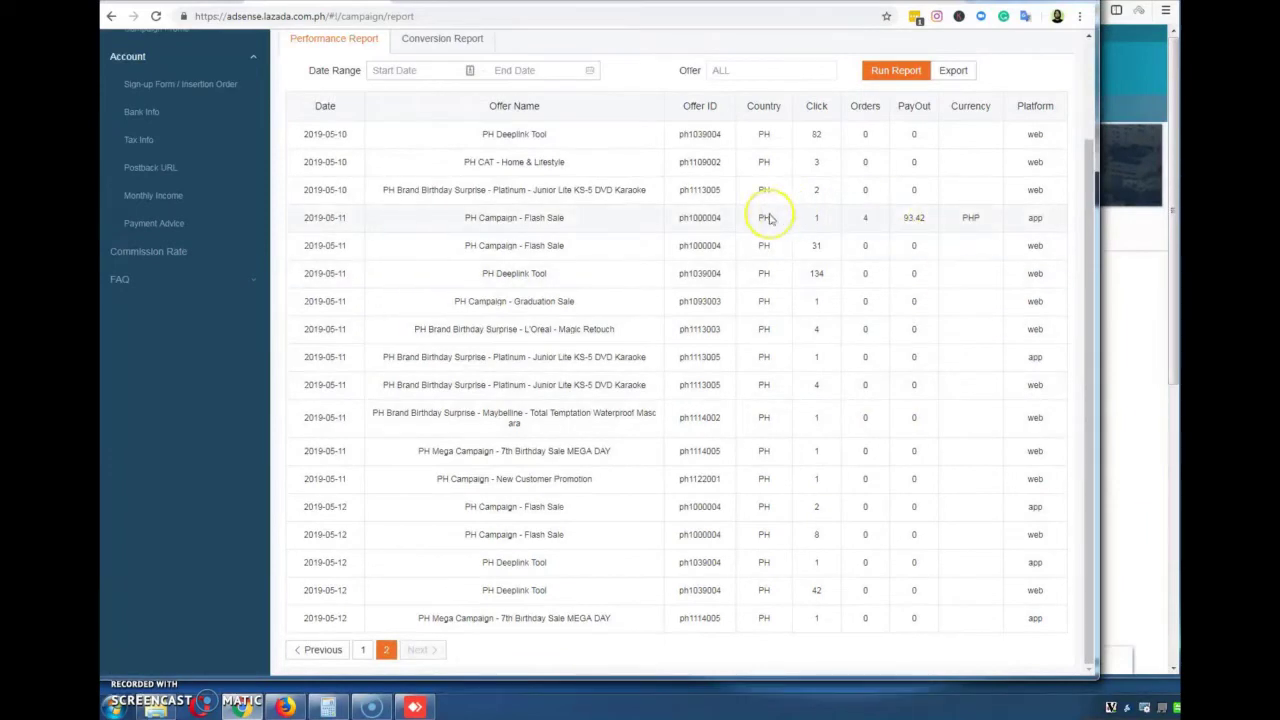
{"action": "left_click_drag", "start_coordinate": [903, 217], "coordinate": [928, 221]}
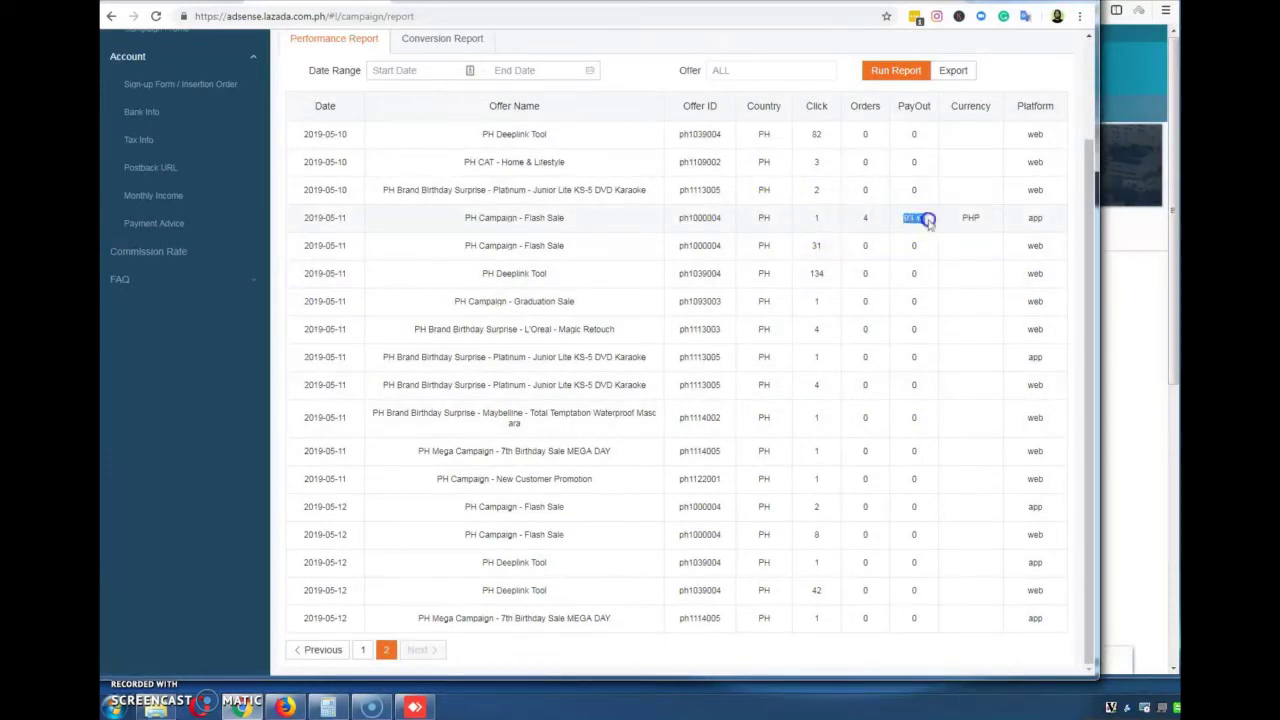
{"action": "left_click_drag", "start_coordinate": [566, 218], "coordinate": [465, 220]}
{"action": "double_click", "coordinate": [918, 217]}
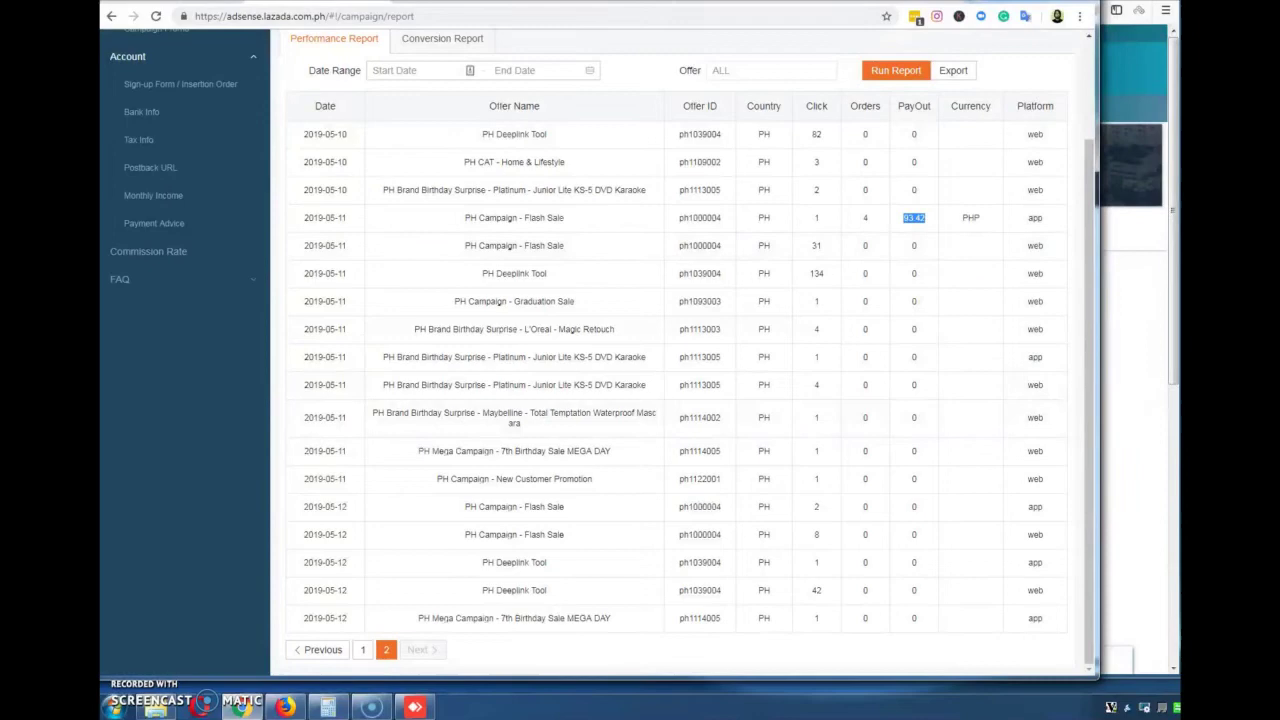
{"action": "key", "text": "ctrl+Tab"}
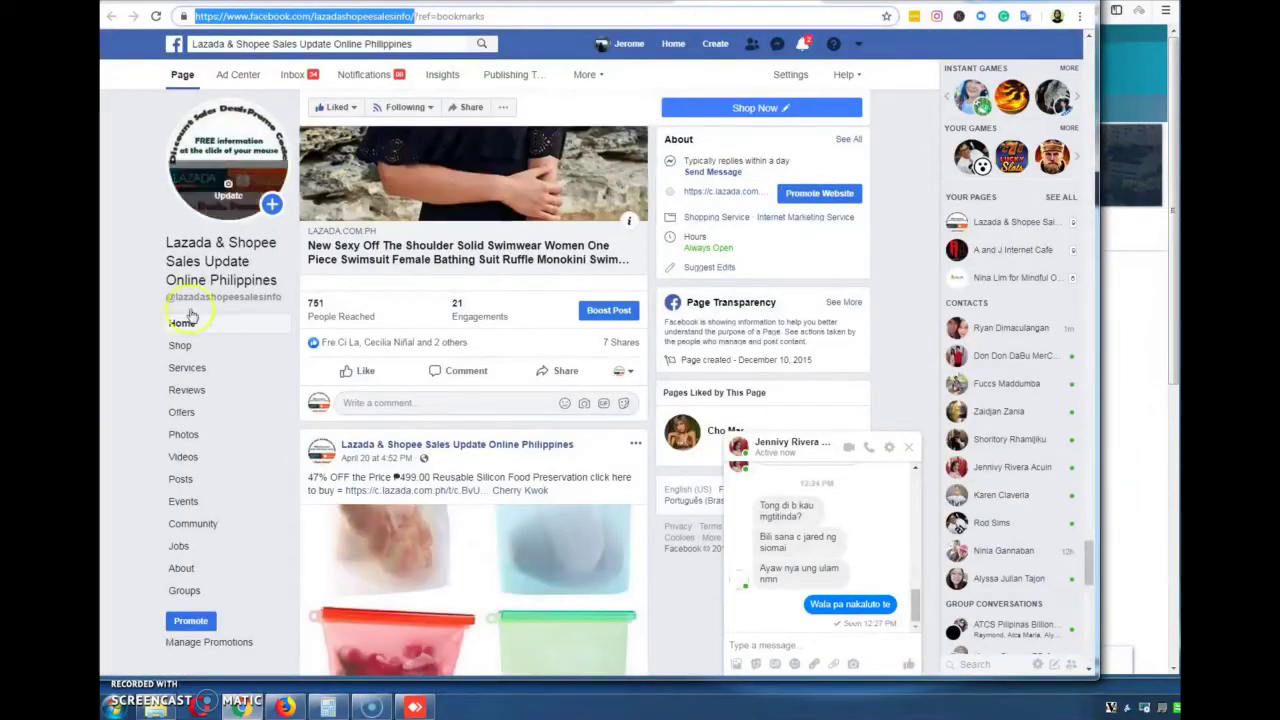
Load facebook.com/groups/lazadasalesdiscount/ to reach the Lazada & Shopee Sales Update group page
{"action": "scroll", "coordinate": [560, 363], "scroll_direction": "down", "scroll_amount": 10}
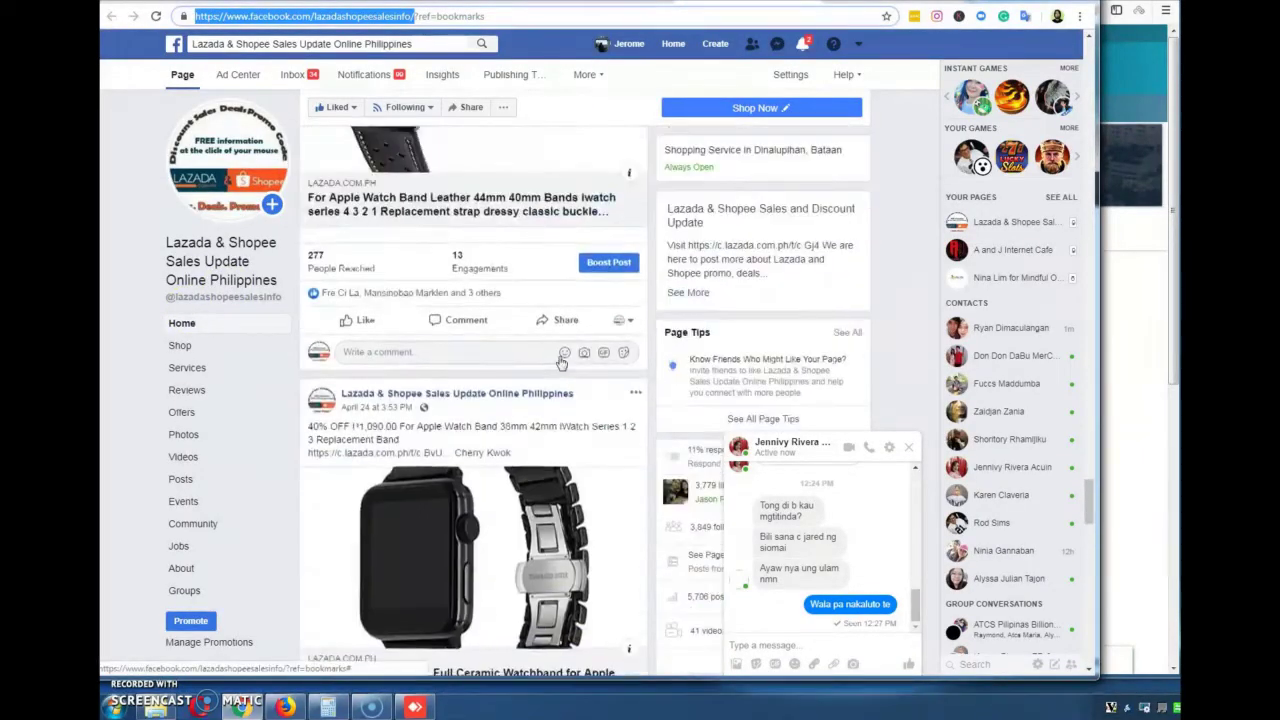
{"action": "scroll", "coordinate": [562, 363], "scroll_direction": "up", "scroll_amount": 10}
{"action": "key", "text": "alt+Left"}
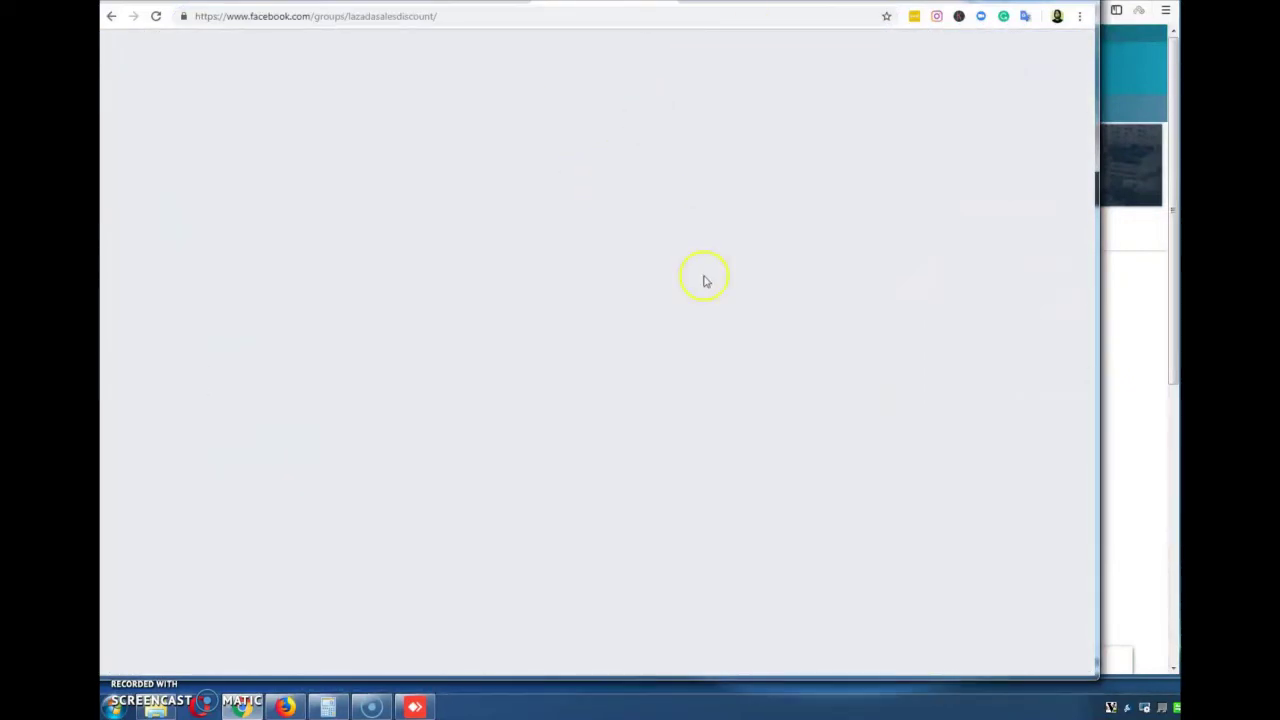
{"action": "left_click", "coordinate": [720, 22]}
{"action": "key", "text": "ctrl+c"}
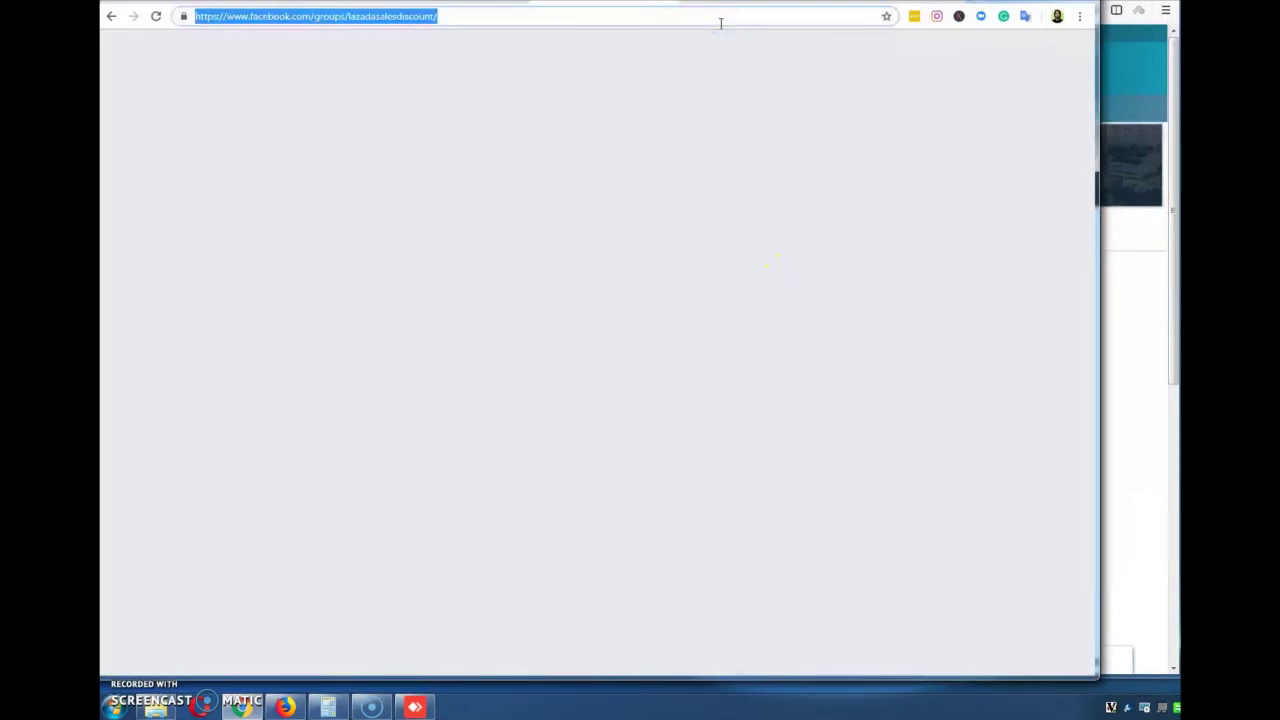
{"action": "key", "text": "Return"}
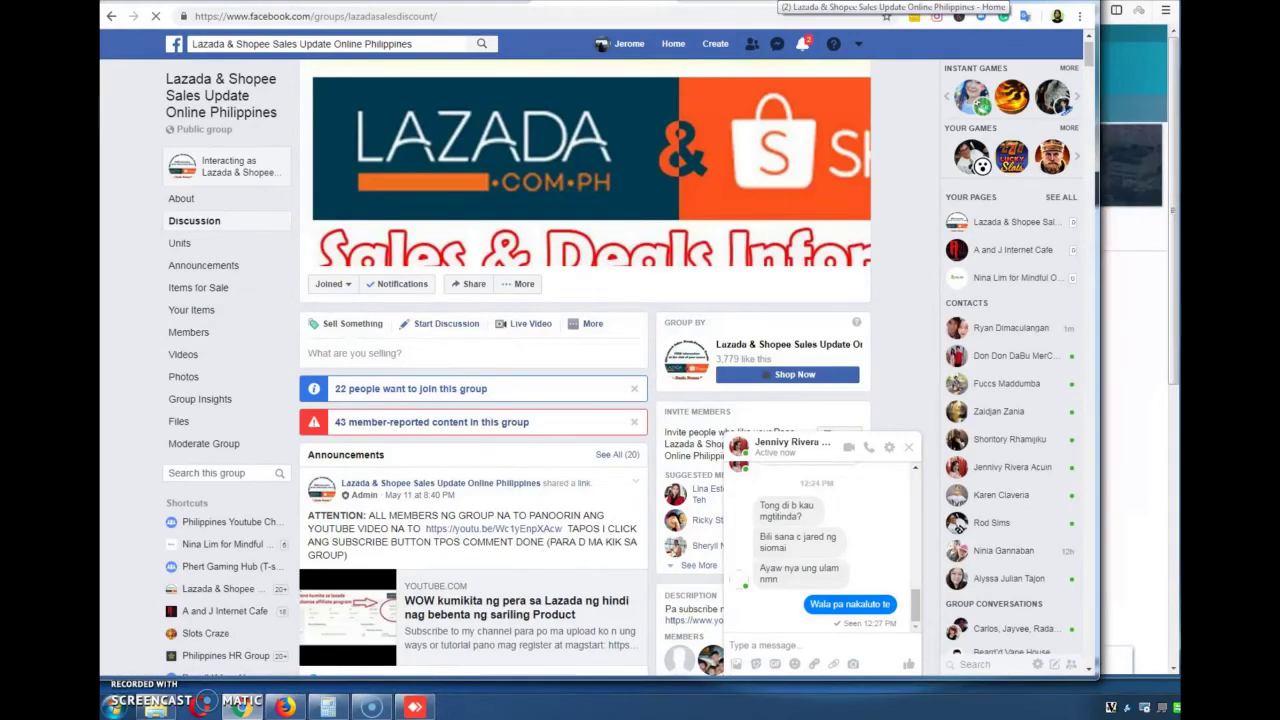
{"action": "left_click", "coordinate": [790, 2]}
{"action": "scroll", "coordinate": [620, 305], "scroll_direction": "down", "scroll_amount": 5}
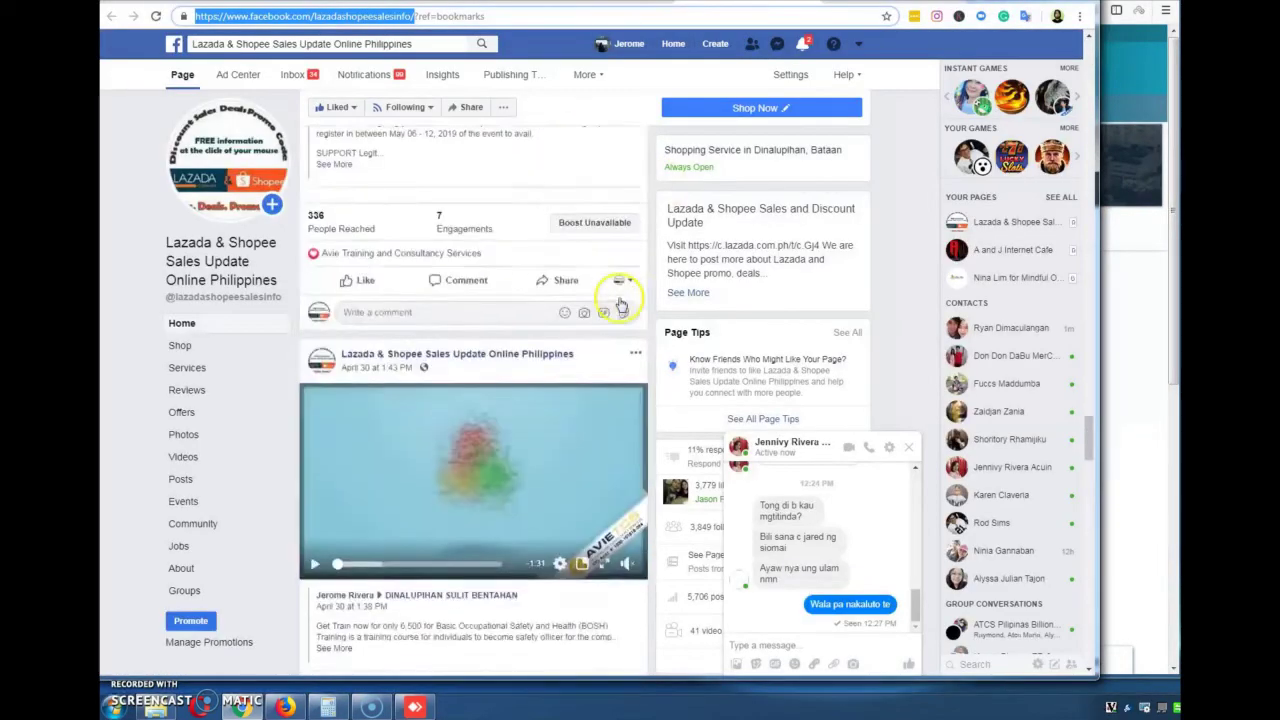
{"action": "scroll", "coordinate": [620, 305], "scroll_direction": "down", "scroll_amount": 15}
{"action": "scroll", "coordinate": [620, 303], "scroll_direction": "down", "scroll_amount": 12}
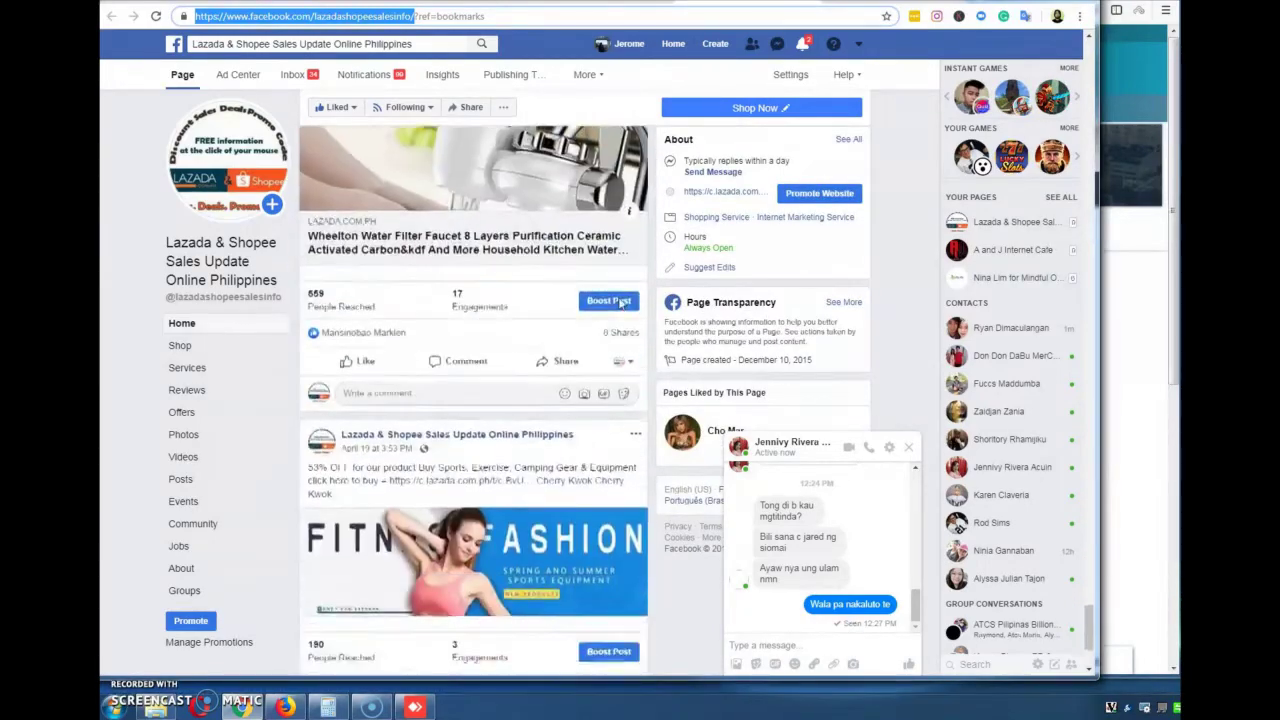
{"action": "scroll", "coordinate": [622, 303], "scroll_direction": "down", "scroll_amount": 2}
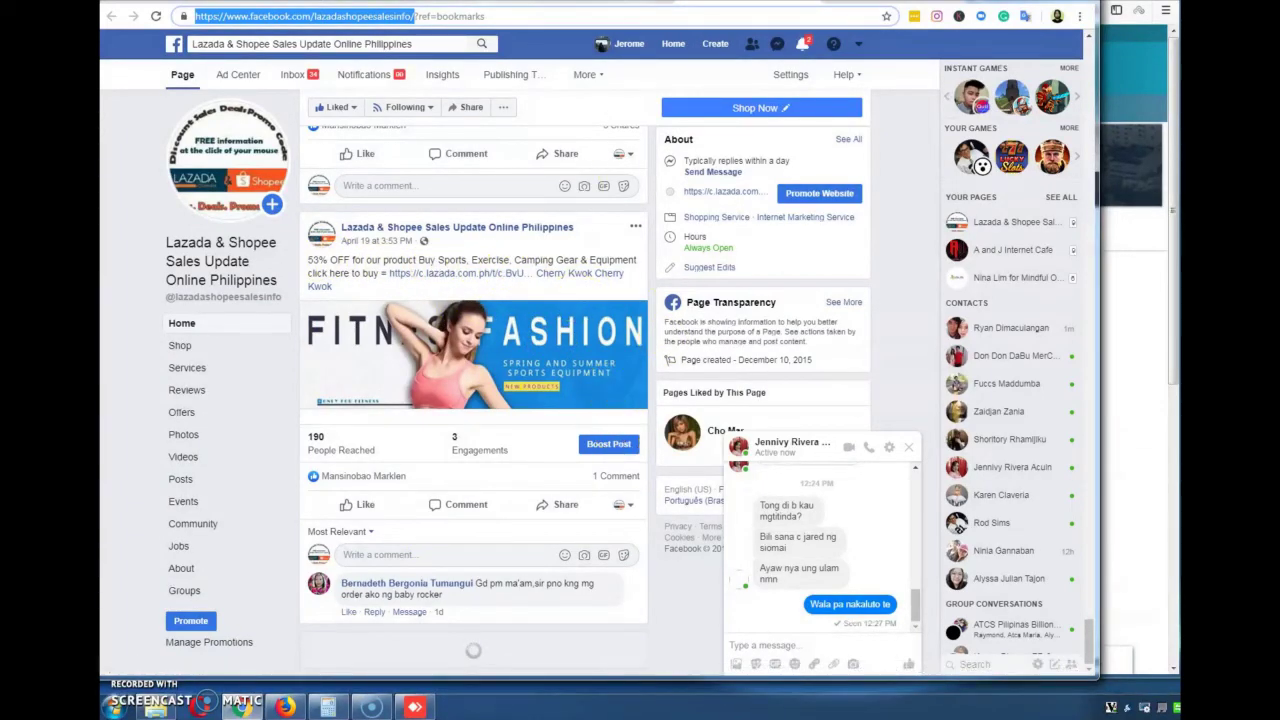
{"action": "key", "text": "ctrl+v"}
{"action": "key", "text": "Return"}
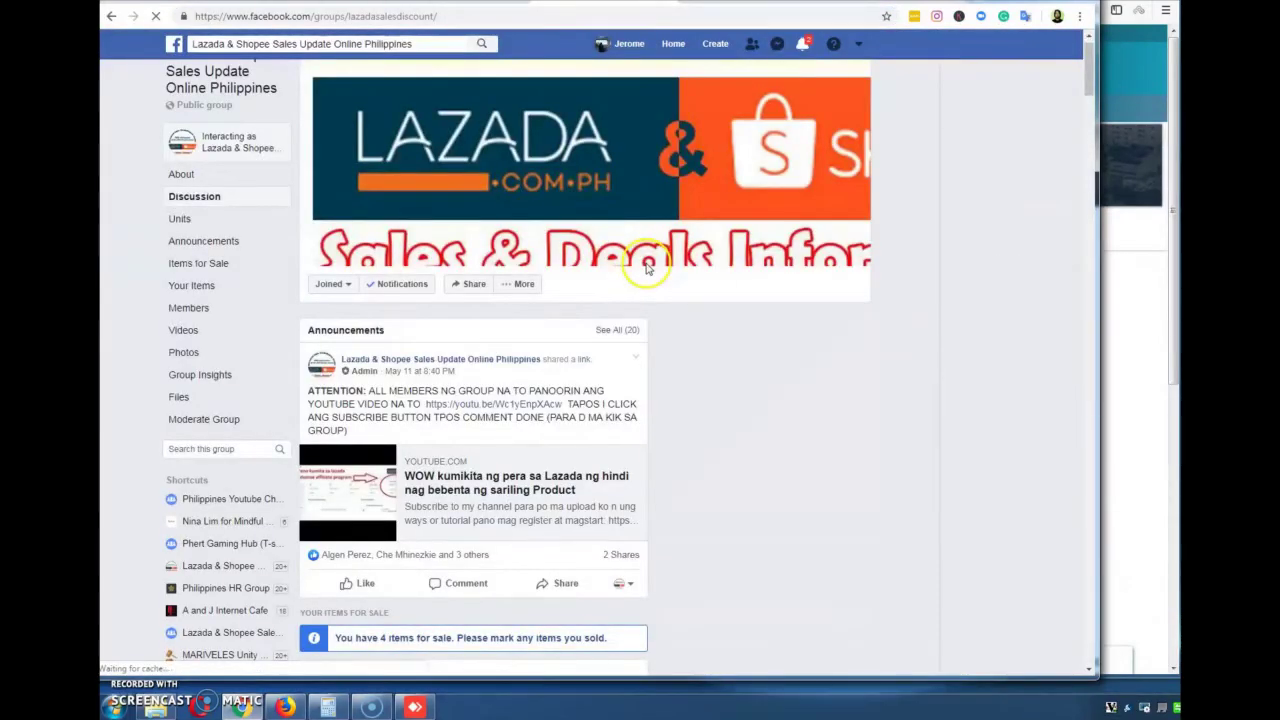
From the group's Announcements, open the Lazada link in the March 27 CRAZY FLASH SALE post
{"action": "left_click", "coordinate": [212, 242]}
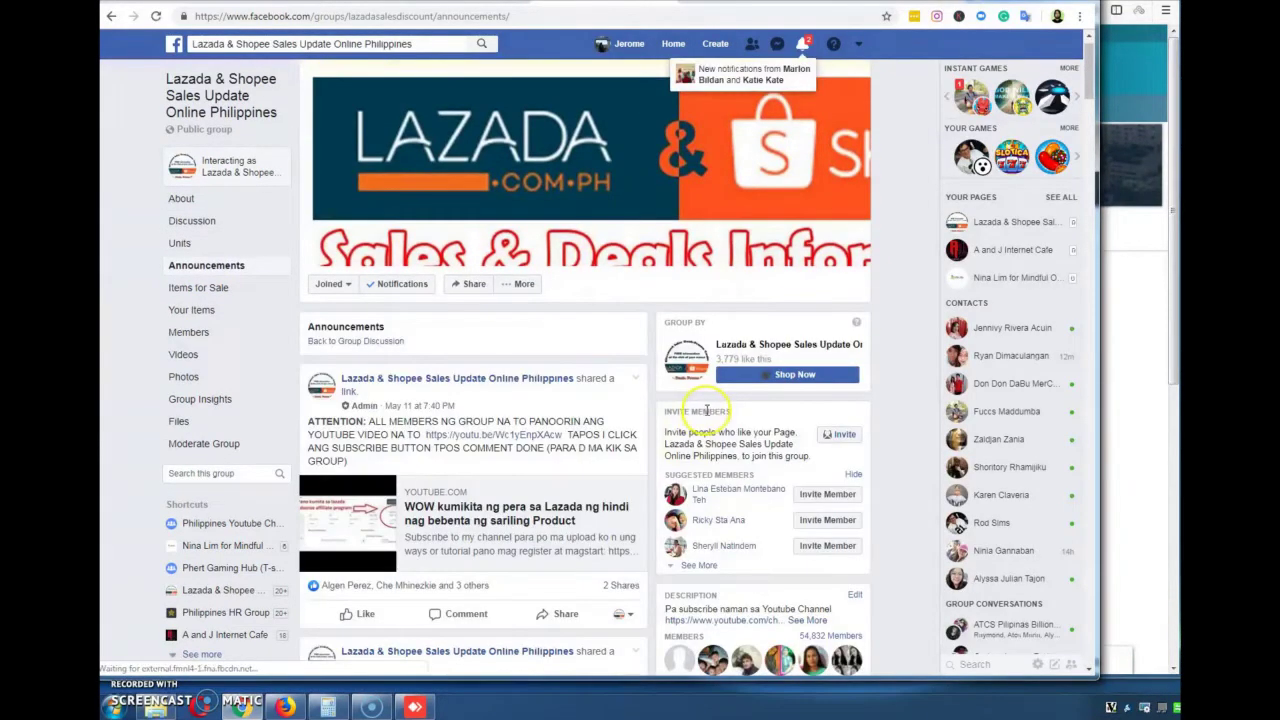
{"action": "scroll", "coordinate": [707, 411], "scroll_direction": "down", "scroll_amount": 15}
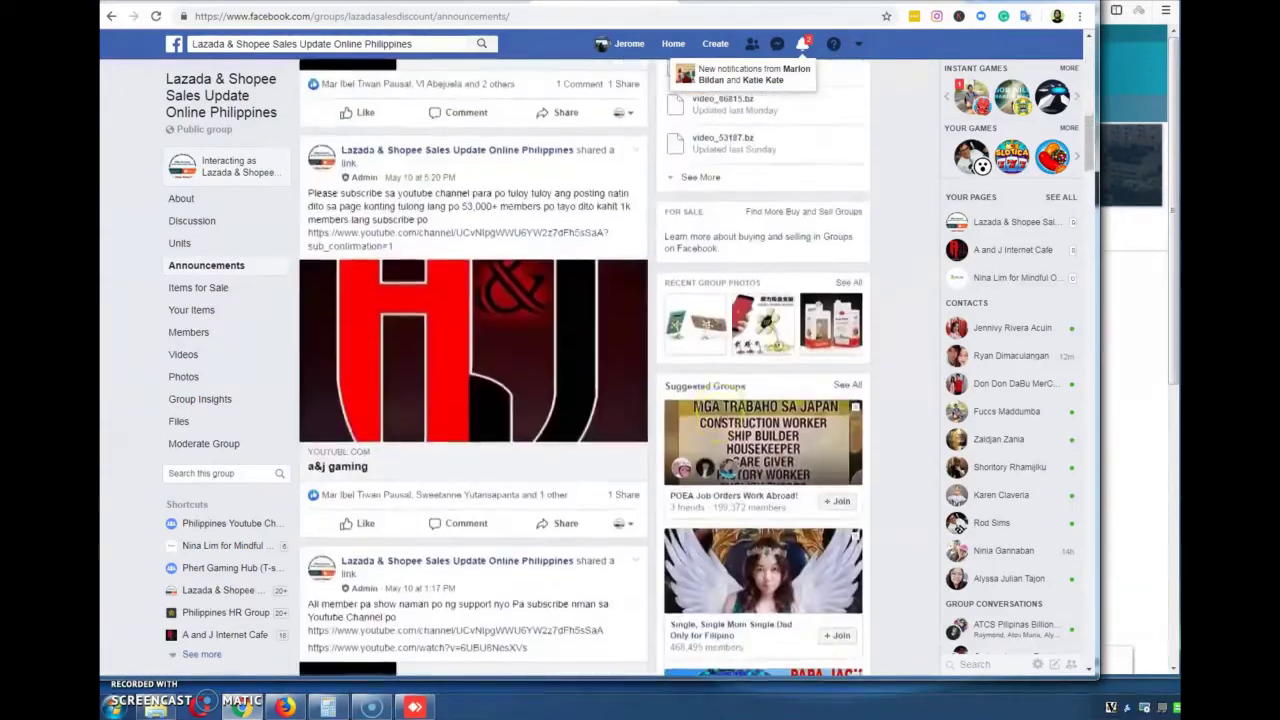
{"action": "scroll", "coordinate": [720, 418], "scroll_direction": "down", "scroll_amount": 10}
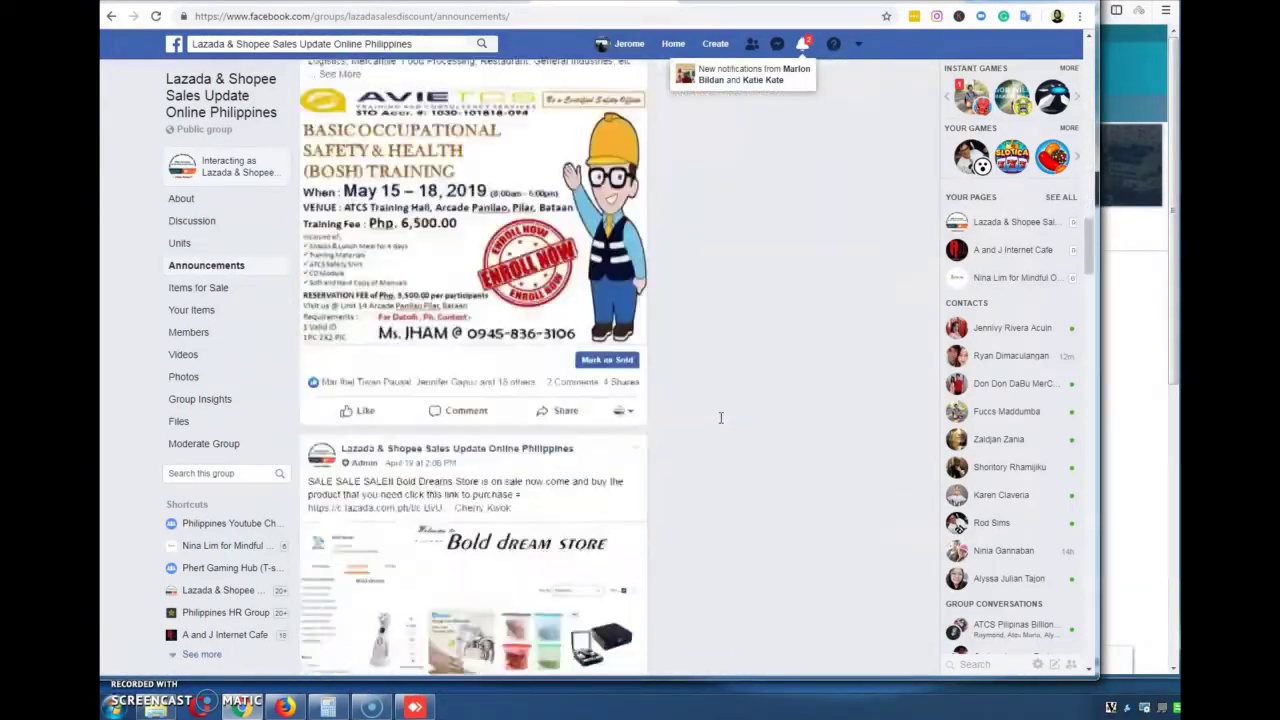
{"action": "scroll", "coordinate": [720, 418], "scroll_direction": "down", "scroll_amount": 4}
{"action": "scroll", "coordinate": [720, 418], "scroll_direction": "up", "scroll_amount": 2}
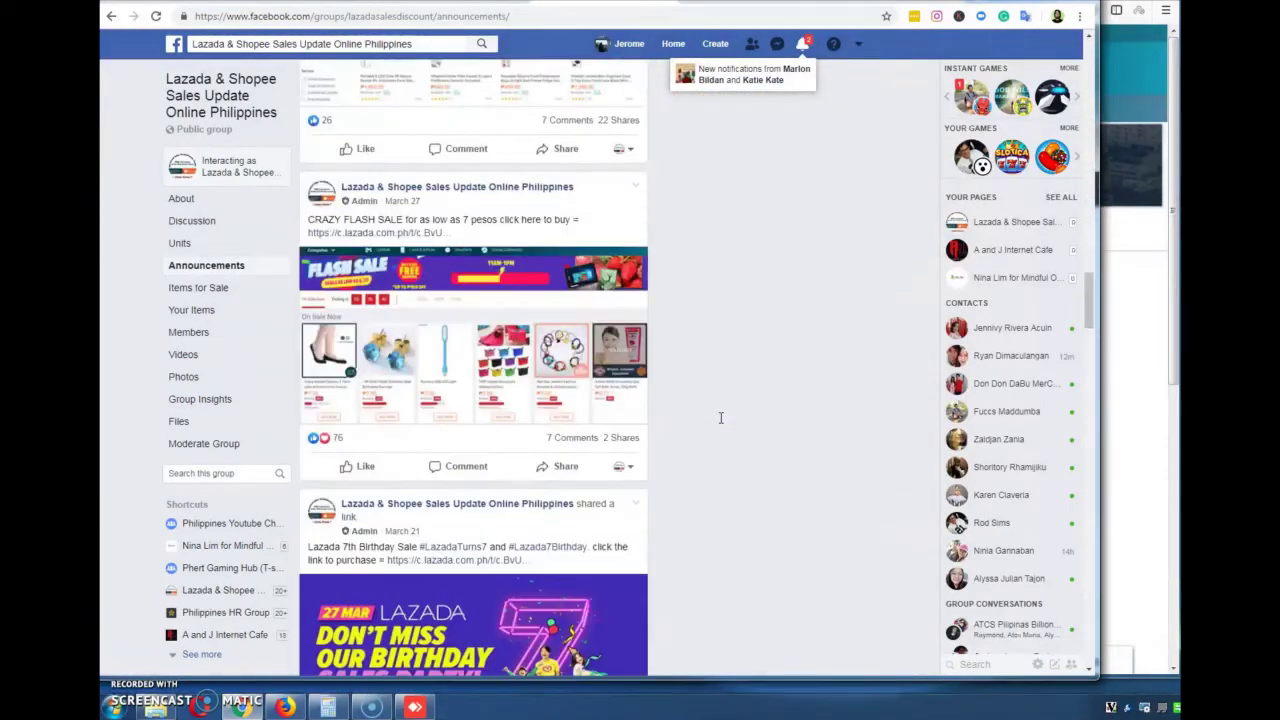
{"action": "left_click", "coordinate": [398, 208]}
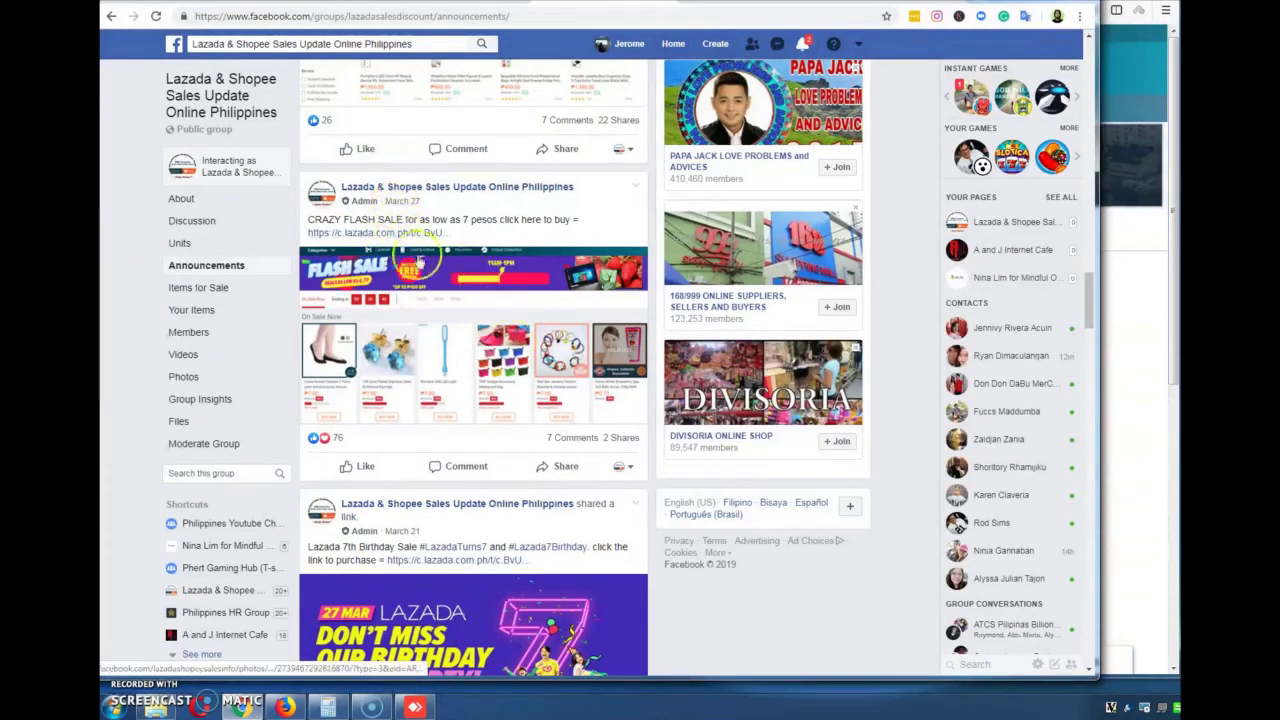
{"action": "left_click", "coordinate": [396, 237]}
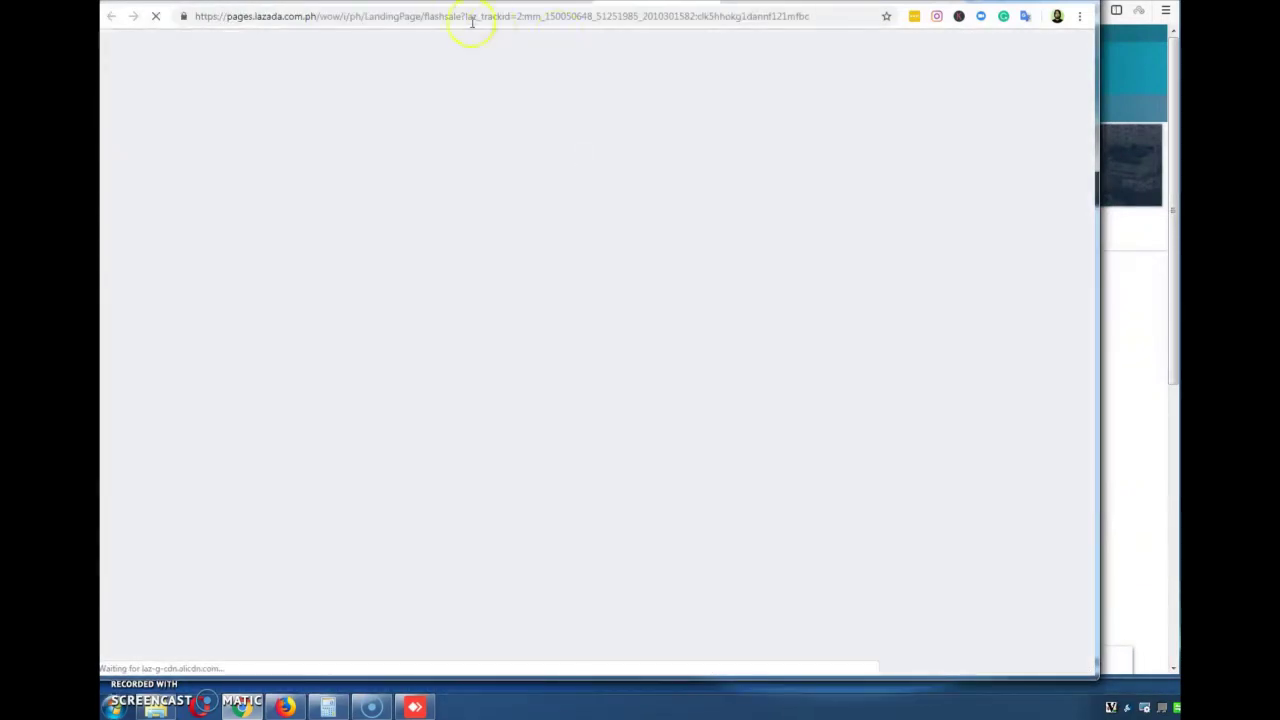
Highlight the laz_trackid tracking parameter in the Flash Sale page's address
{"action": "left_click_drag", "start_coordinate": [471, 16], "coordinate": [820, 17]}
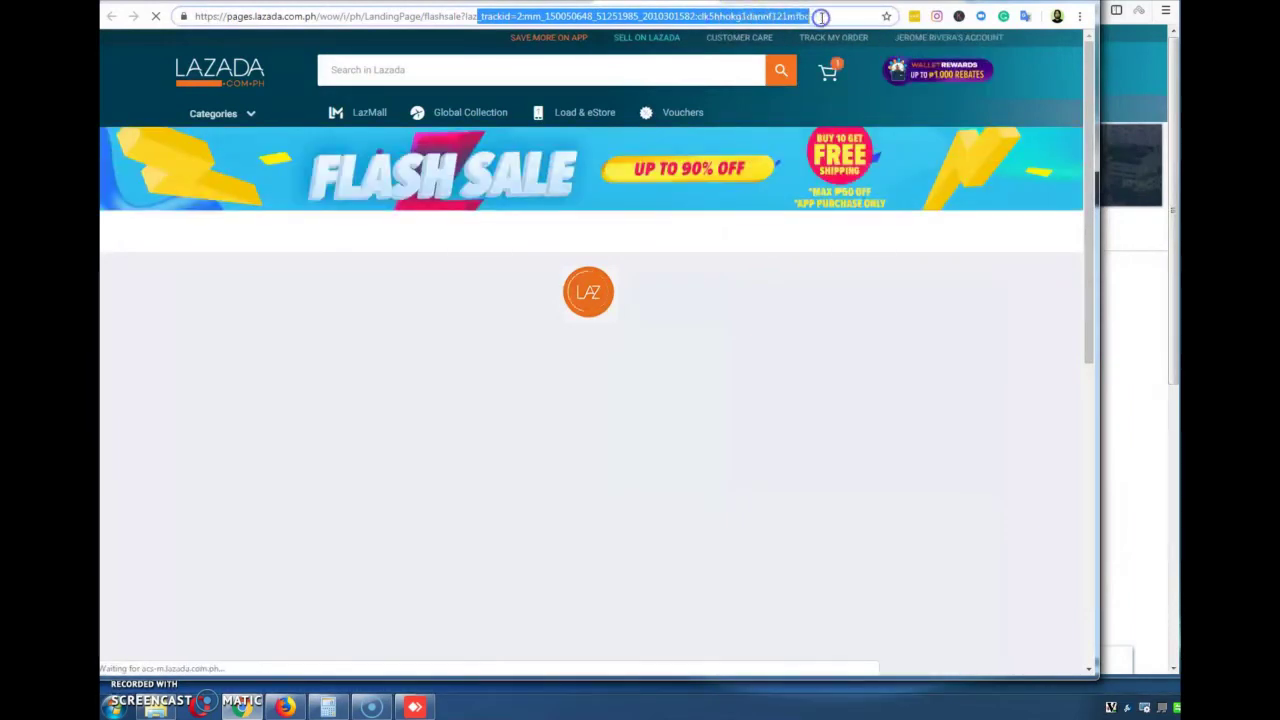
{"action": "scroll", "coordinate": [590, 343], "scroll_direction": "down", "scroll_amount": 1}
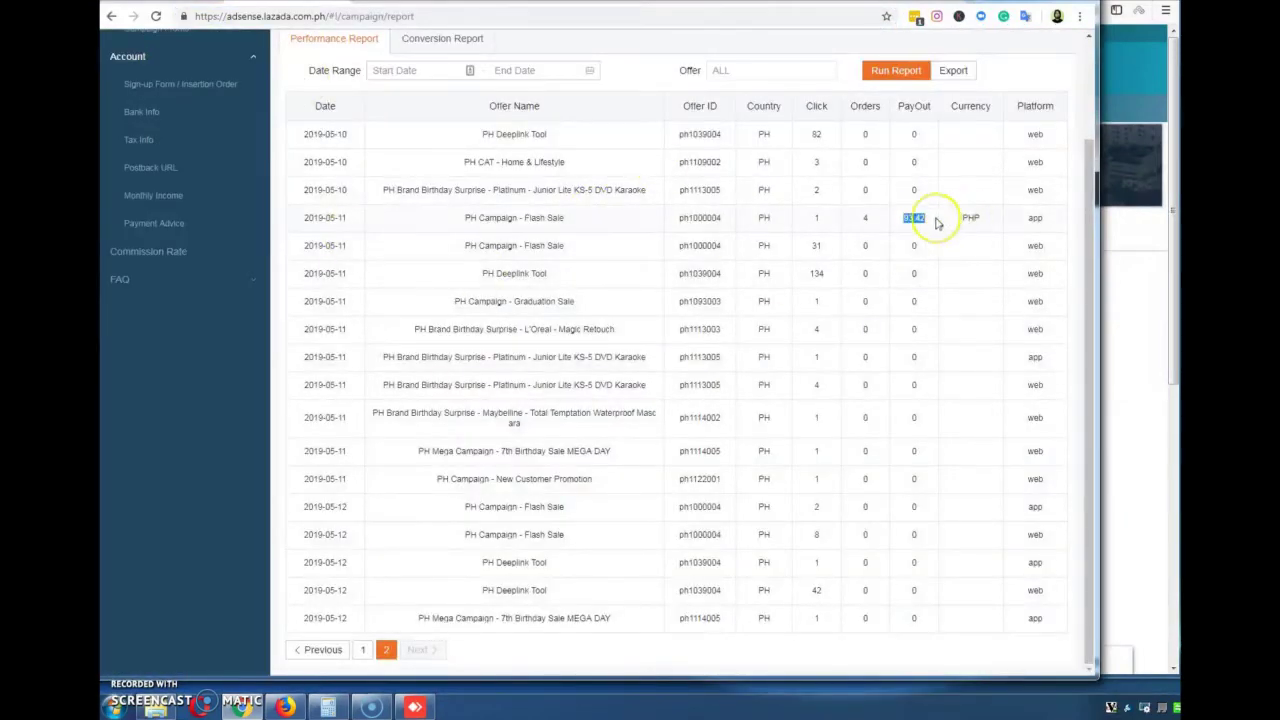
Review the Conversion Report's three fulfilled PH Campaign - Flash Sale app orders
{"action": "left_click", "coordinate": [845, 218]}
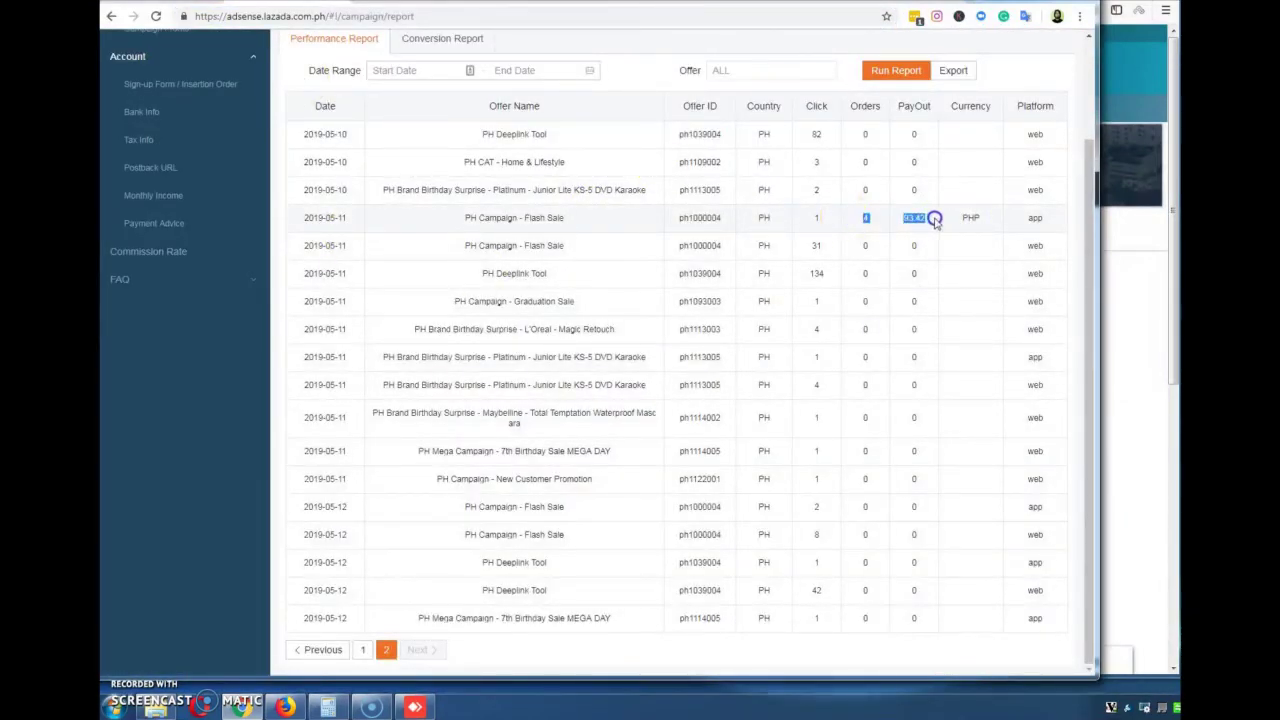
{"action": "left_click", "coordinate": [435, 39]}
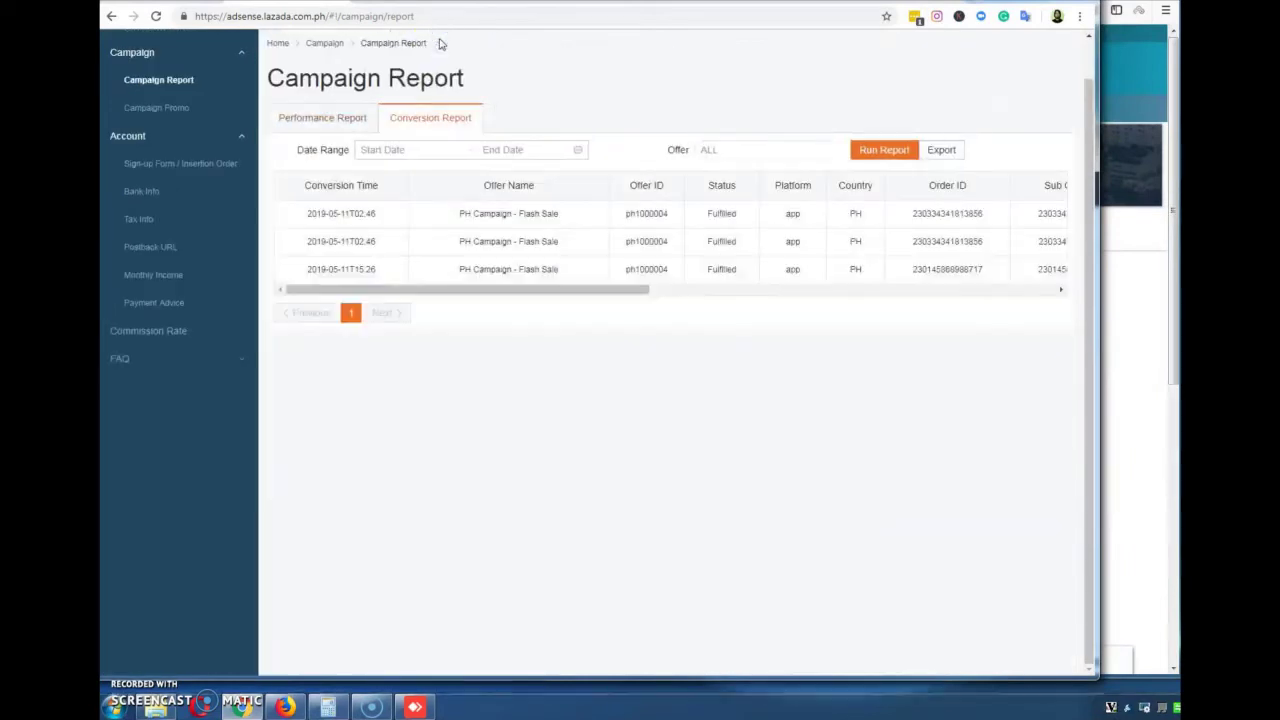
{"action": "left_click_drag", "start_coordinate": [634, 291], "coordinate": [975, 295]}
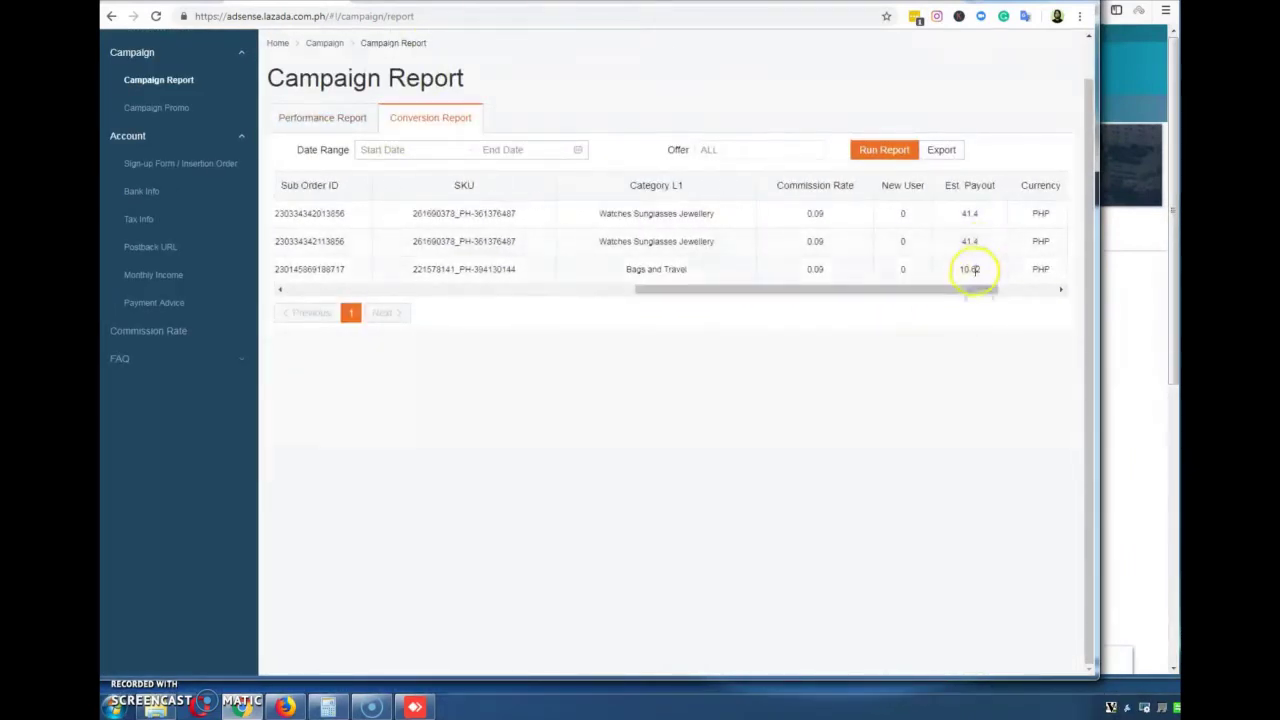
{"action": "left_click_drag", "start_coordinate": [873, 297], "coordinate": [529, 285]}
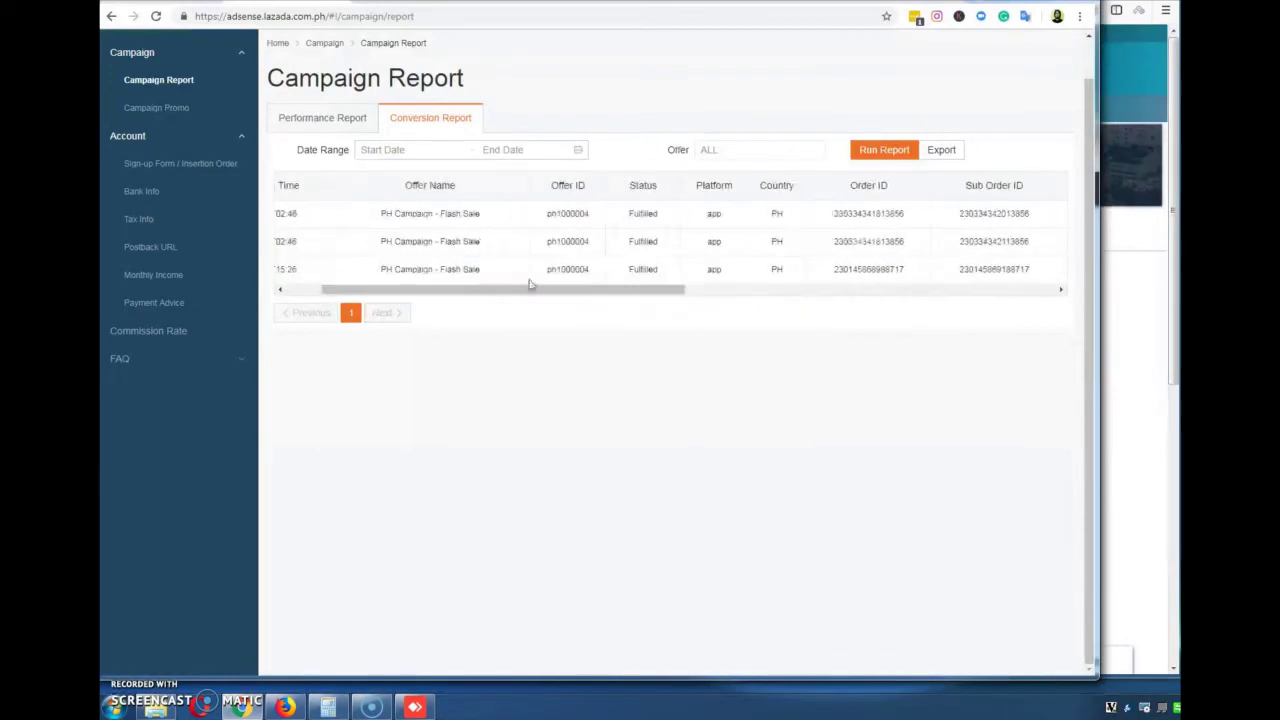
Return to the campaign's Performance Report, scrolled back to the top
{"action": "left_click", "coordinate": [320, 118]}
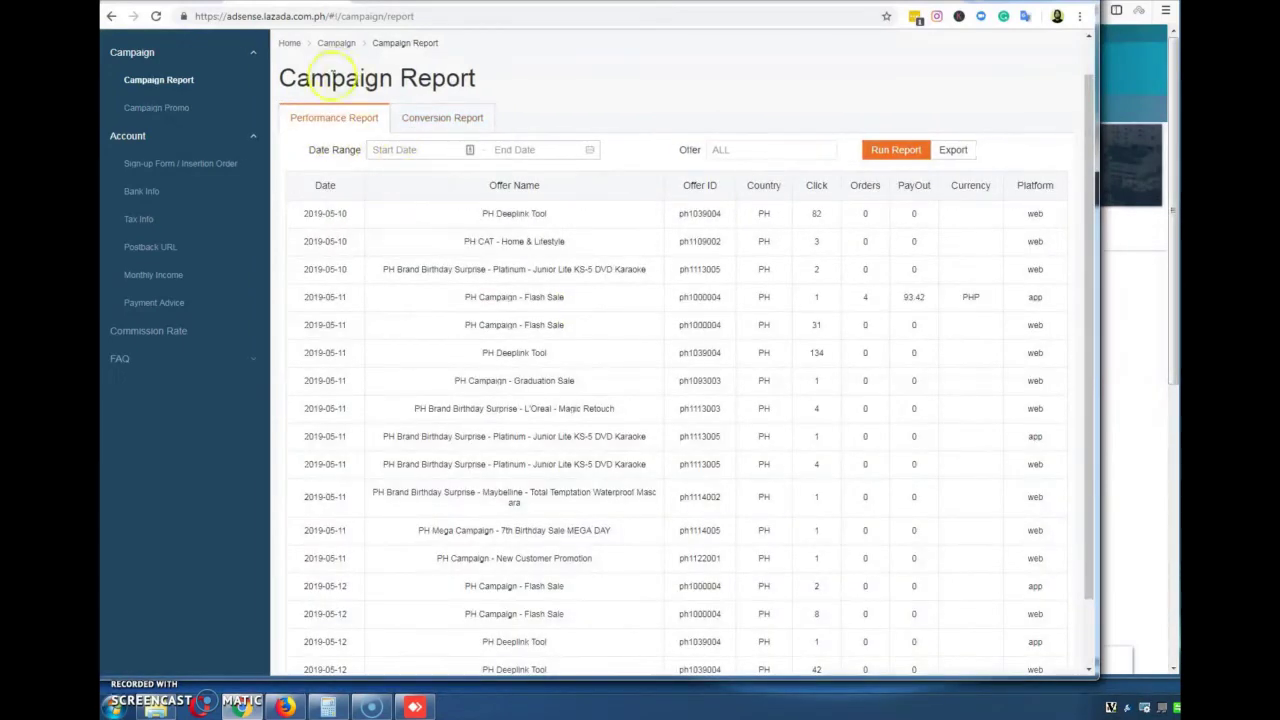
{"action": "scroll", "coordinate": [347, 215], "scroll_direction": "up", "scroll_amount": 1}
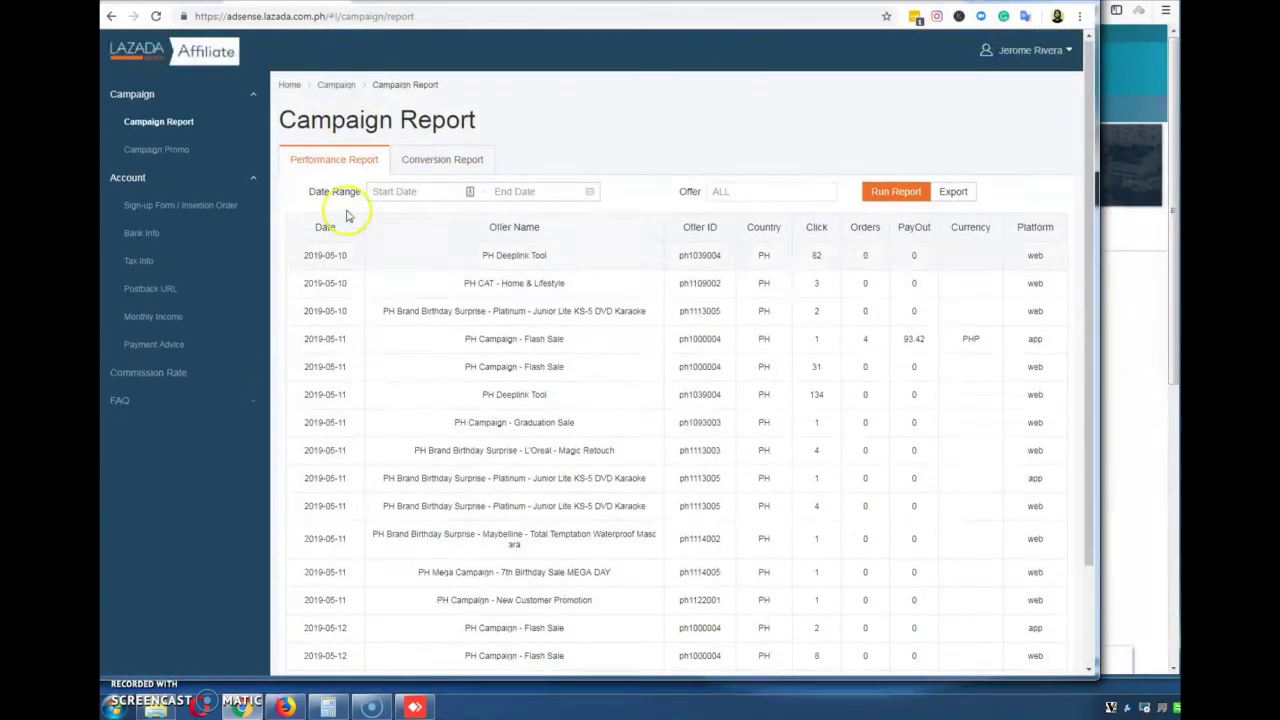
{"action": "left_click", "coordinate": [174, 151]}
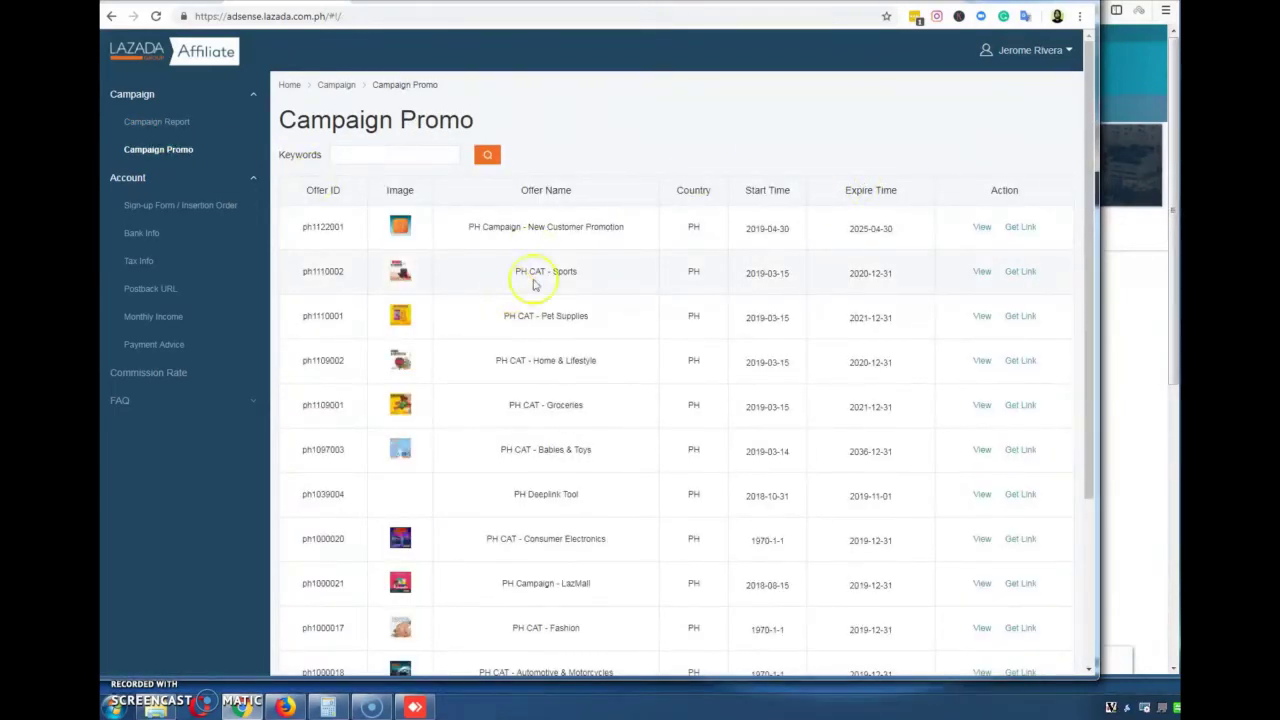
Browse the Campaign Promo offers table and highlight the PH Deeplink Tool offer name
{"action": "left_click_drag", "start_coordinate": [474, 120], "coordinate": [360, 121]}
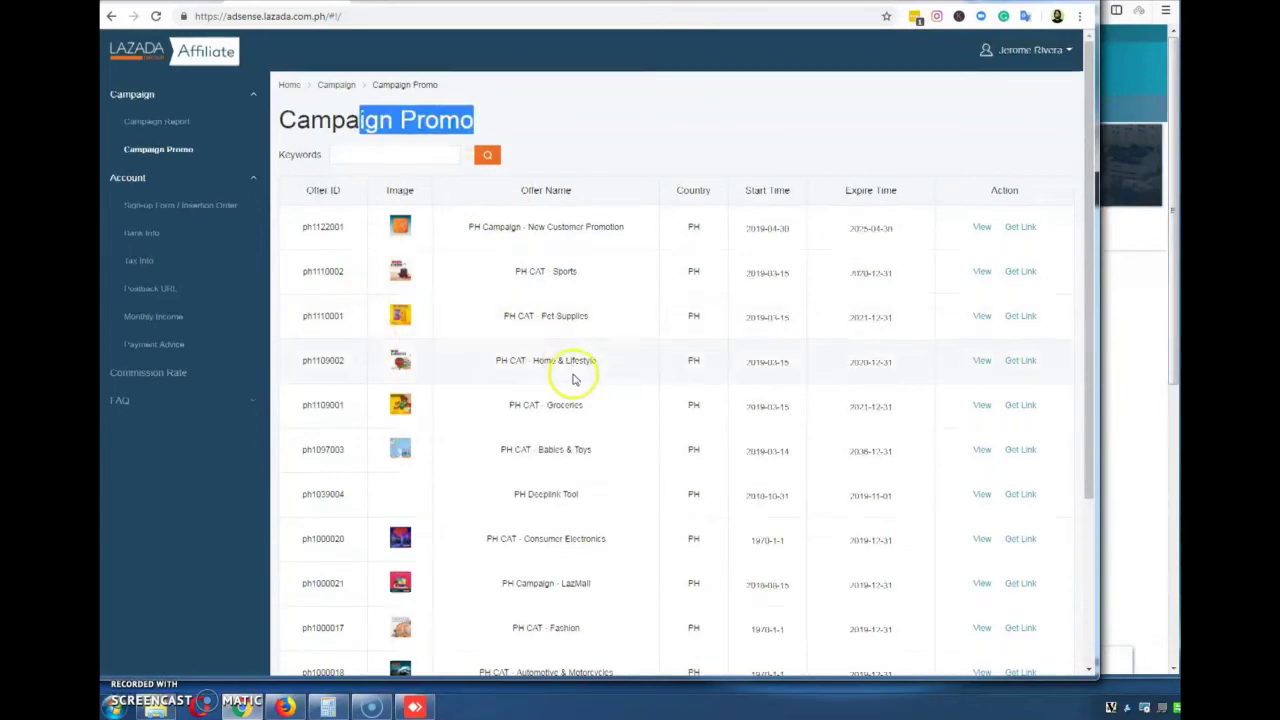
{"action": "scroll", "coordinate": [571, 374], "scroll_direction": "down", "scroll_amount": 1}
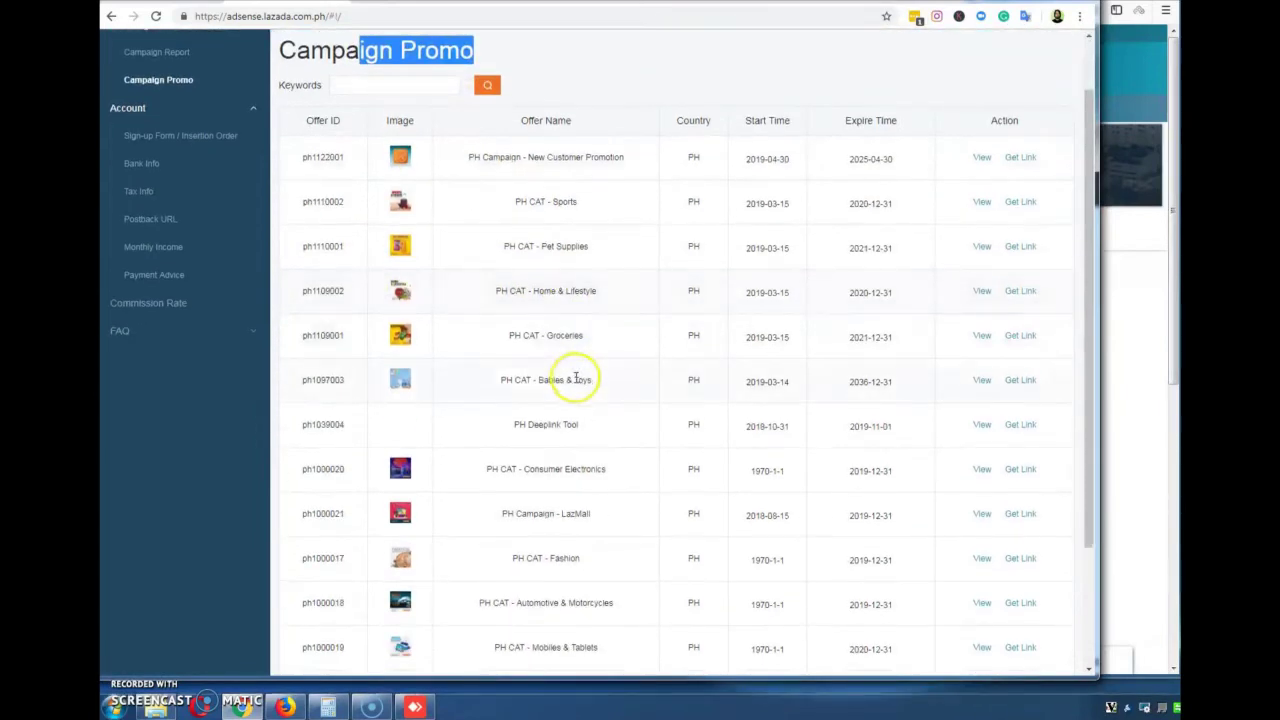
{"action": "left_click", "coordinate": [529, 421]}
{"action": "left_click_drag", "start_coordinate": [540, 423], "coordinate": [580, 425]}
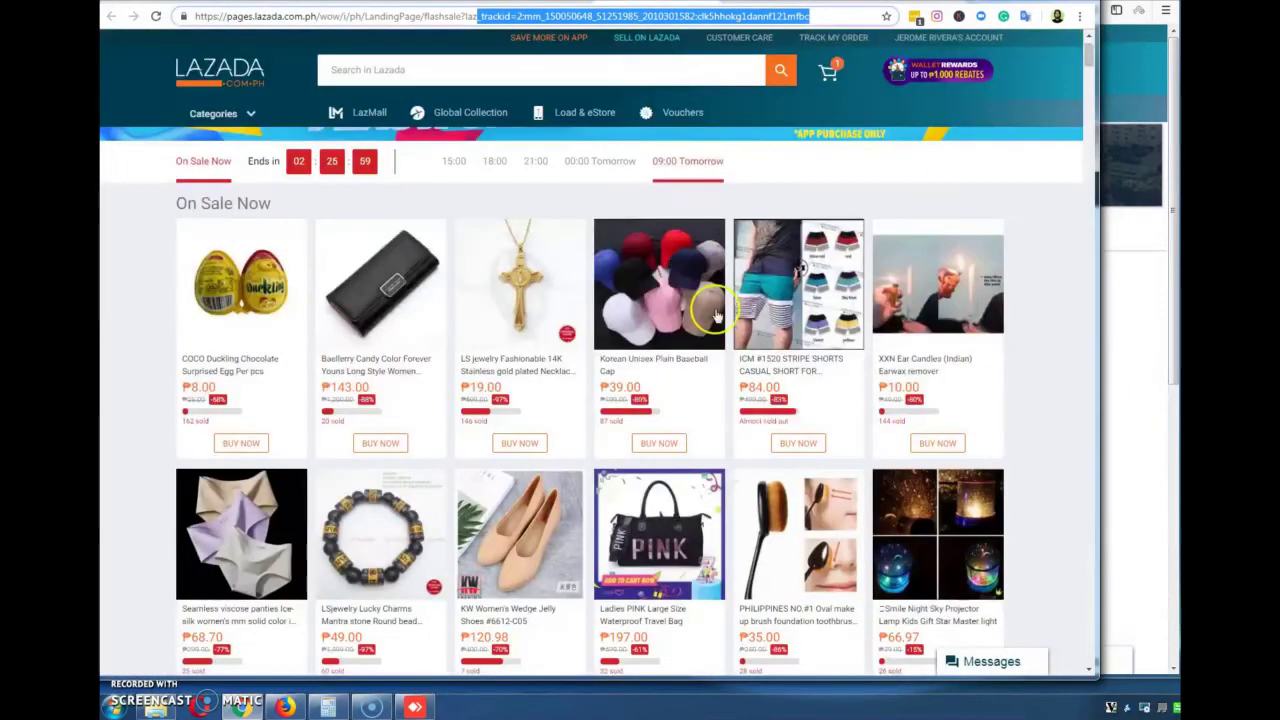
{"action": "scroll", "coordinate": [714, 306], "scroll_direction": "down", "scroll_amount": 2}
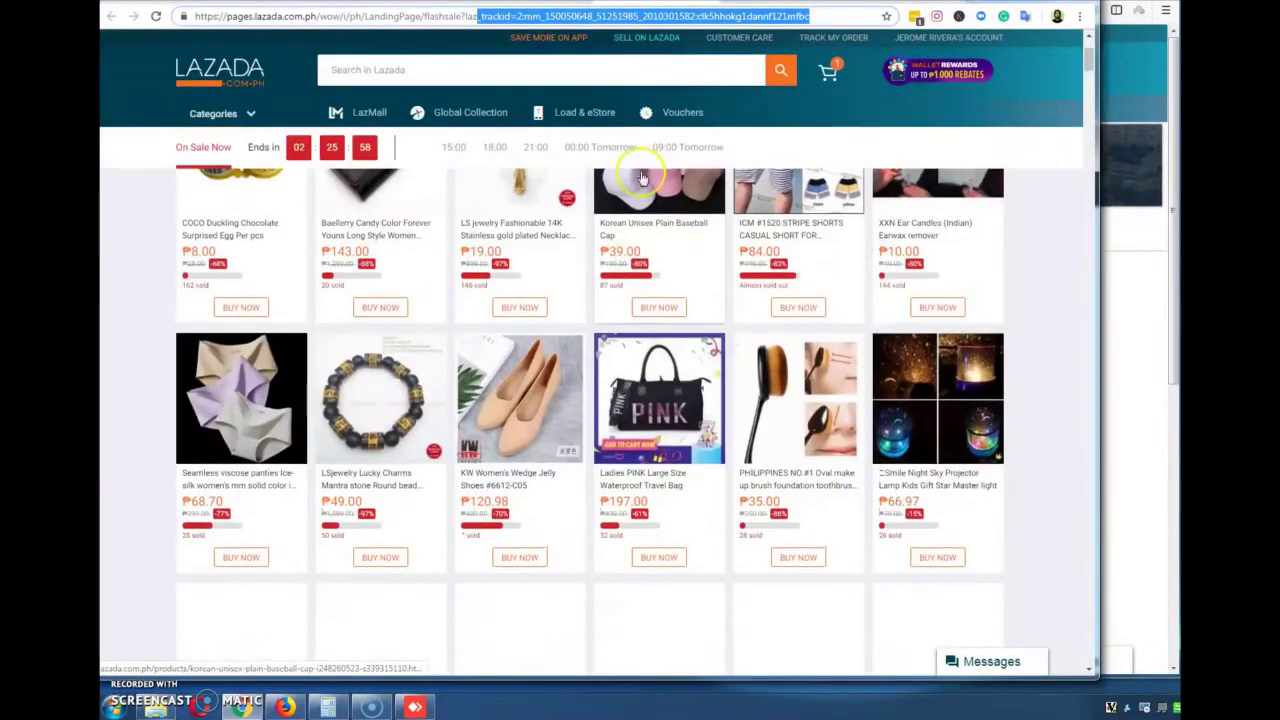
{"action": "left_click", "coordinate": [660, 225]}
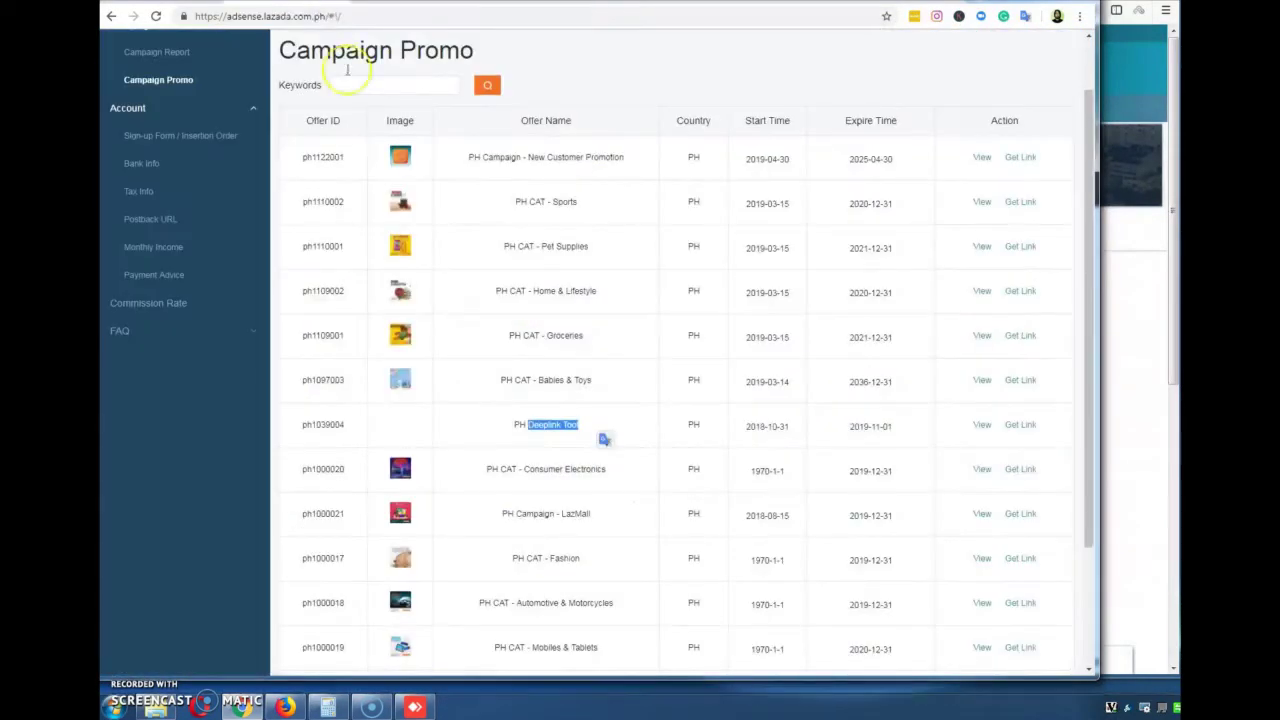
Highlight the PH CAT - Sports offer name in the offers table
{"action": "scroll", "coordinate": [540, 150], "scroll_direction": "up", "scroll_amount": 2}
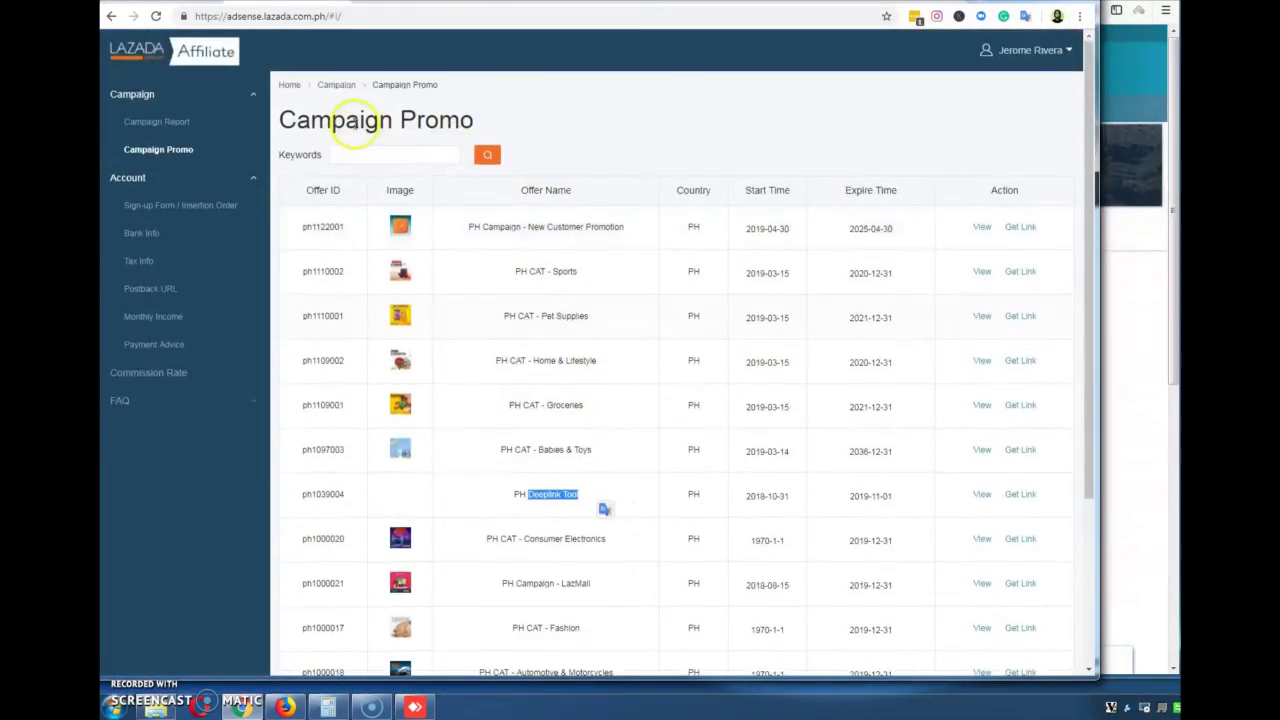
{"action": "scroll", "coordinate": [530, 300], "scroll_direction": "down", "scroll_amount": 2}
{"action": "left_click", "coordinate": [577, 206]}
{"action": "left_click_drag", "start_coordinate": [577, 206], "coordinate": [500, 208]}
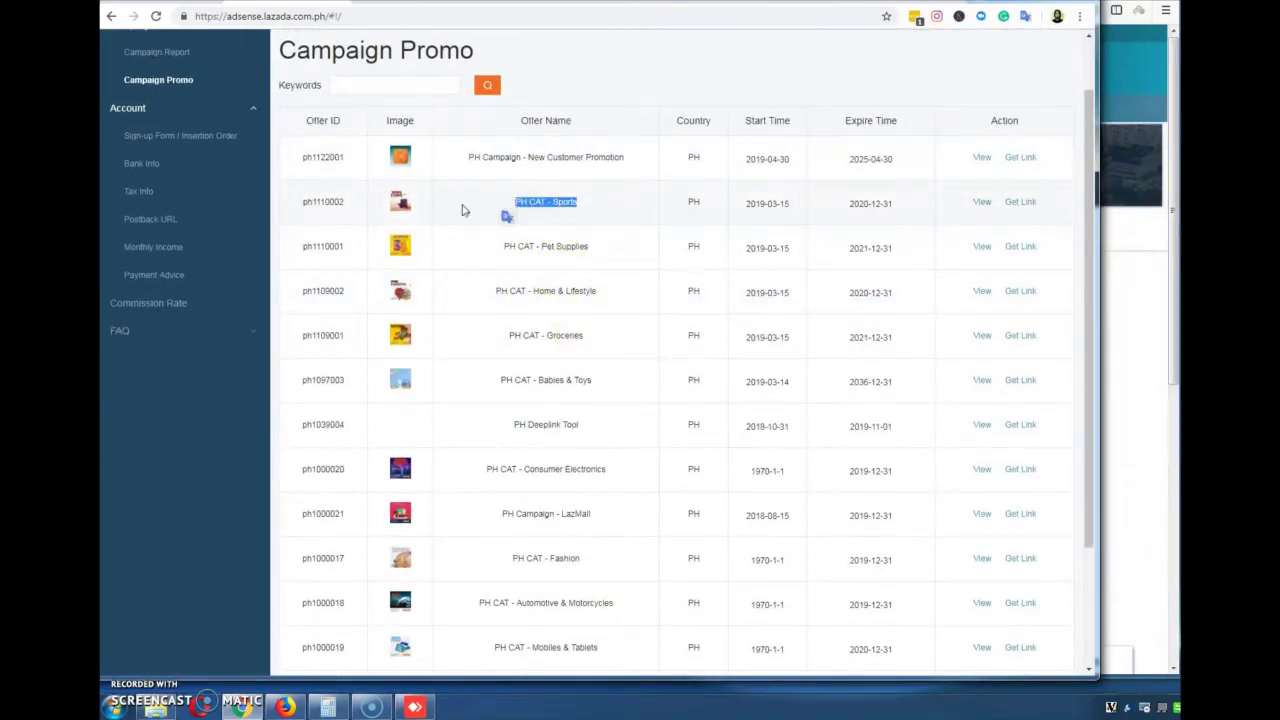
Generate the PH CAT - Sports affiliate link with Get Link and copy the short URL
{"action": "left_click", "coordinate": [982, 202]}
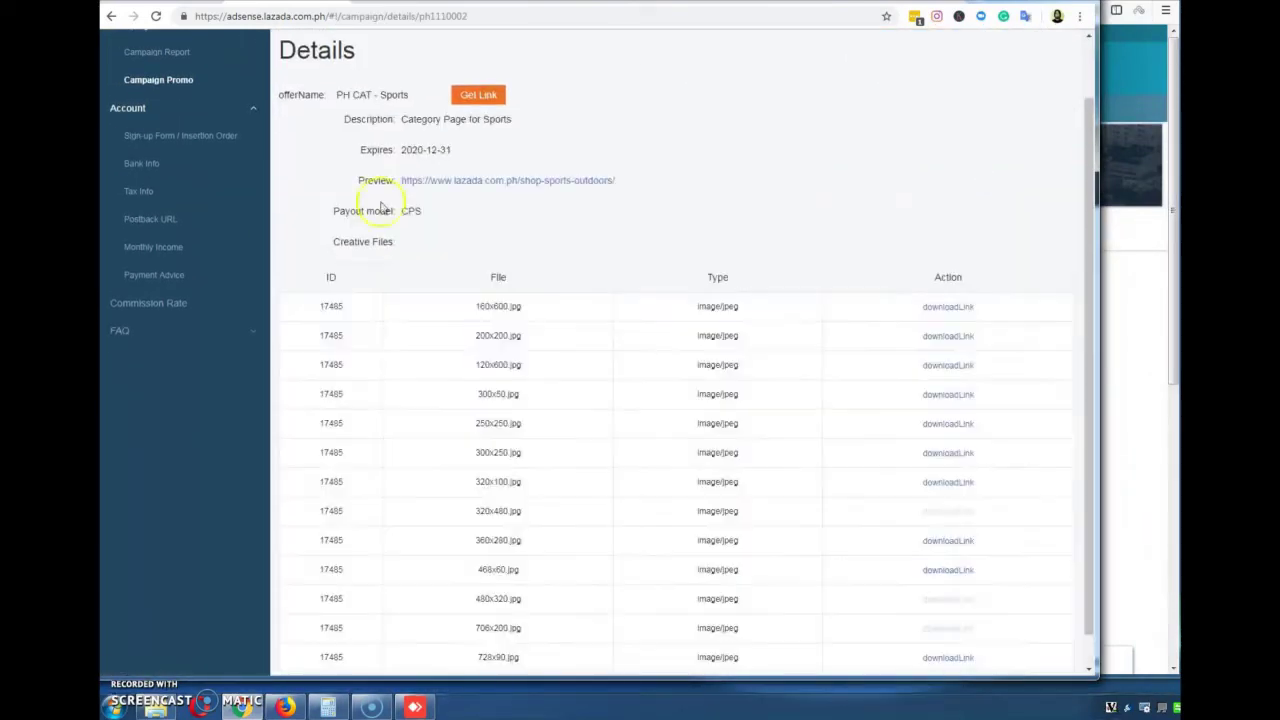
{"action": "scroll", "coordinate": [610, 240], "scroll_direction": "down", "scroll_amount": 1}
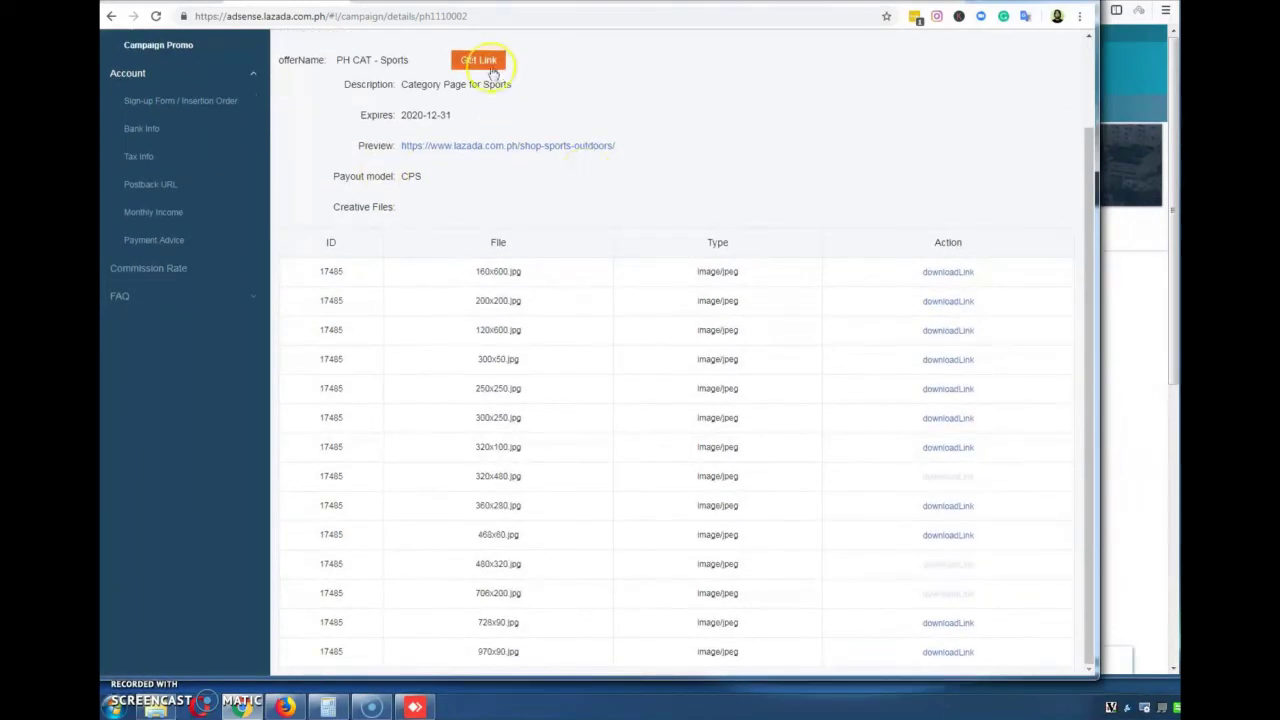
{"action": "left_click", "coordinate": [479, 60]}
{"action": "left_click", "coordinate": [623, 371]}
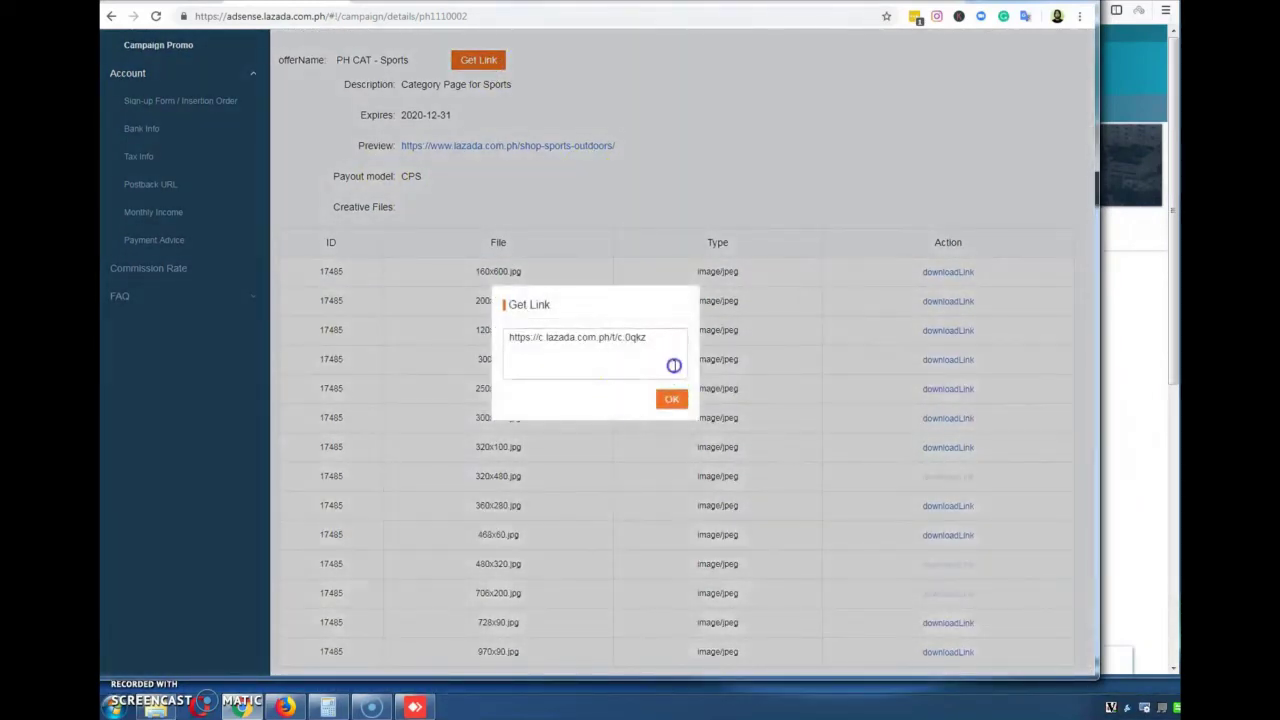
{"action": "triple_click", "coordinate": [672, 366]}
Close the link box and open the Facebook group's Discussion section
{"action": "left_click", "coordinate": [671, 399]}
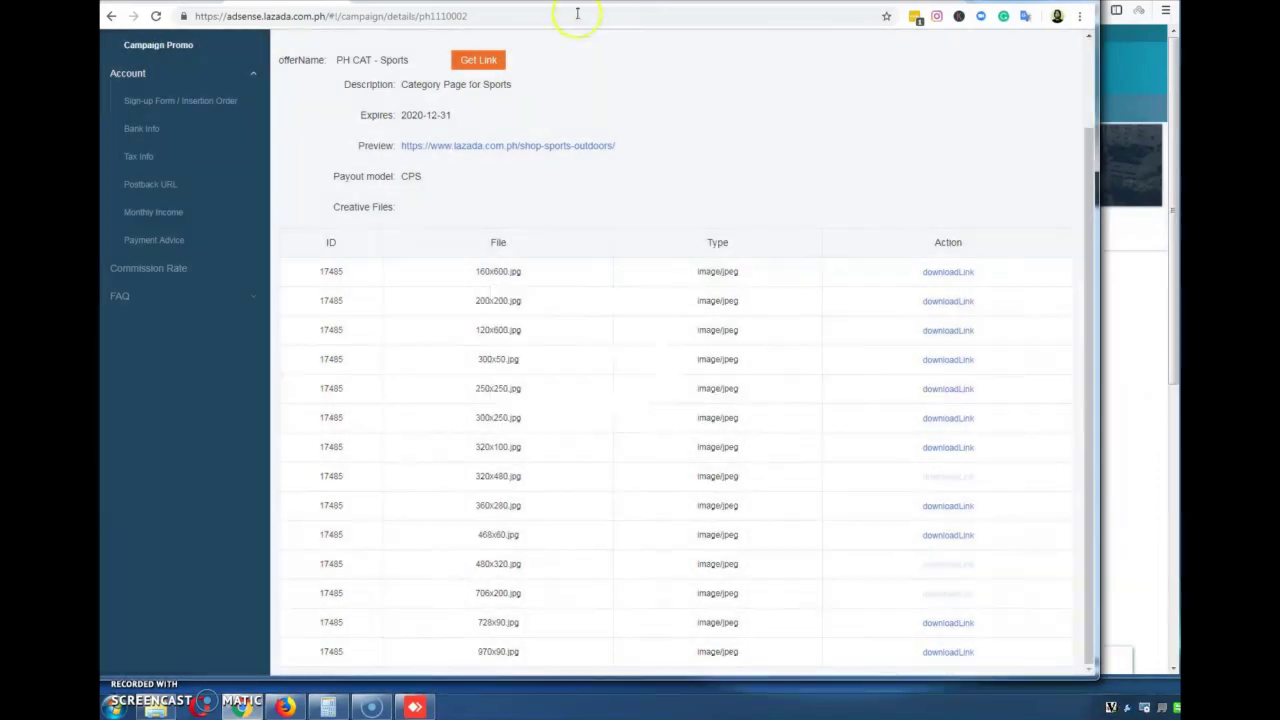
{"action": "left_click", "coordinate": [571, 6]}
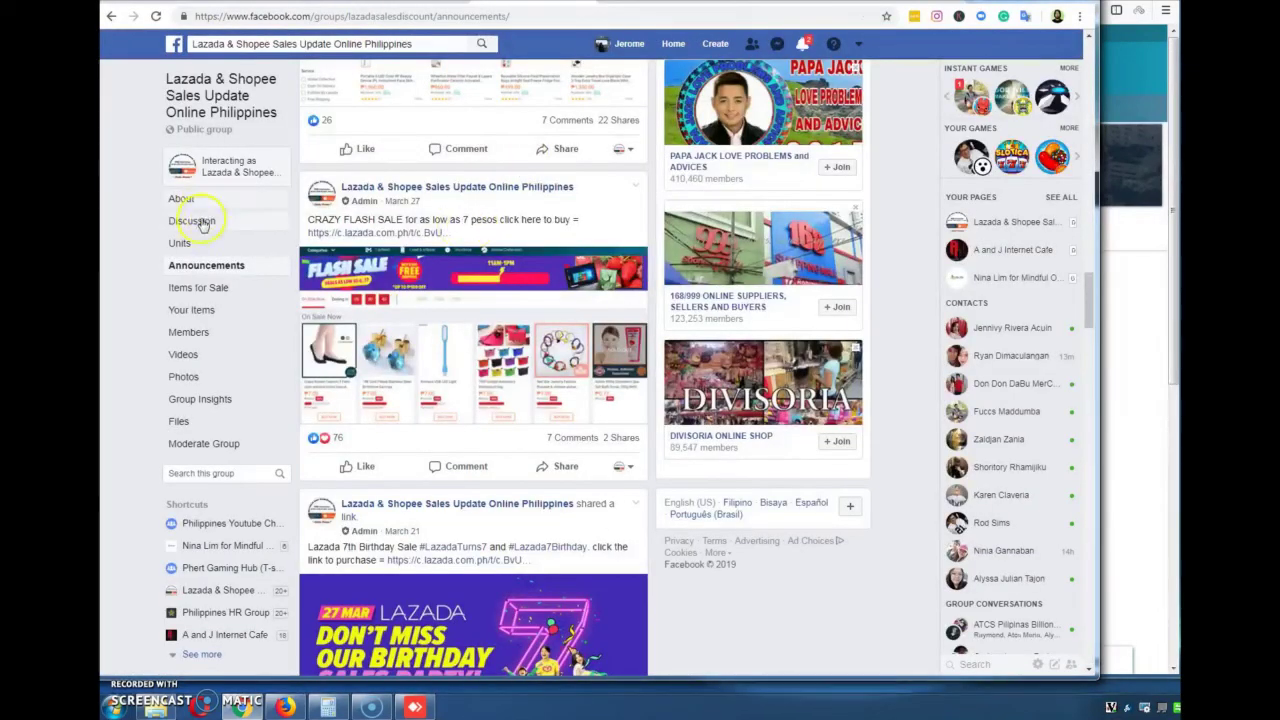
{"action": "left_click", "coordinate": [201, 221]}
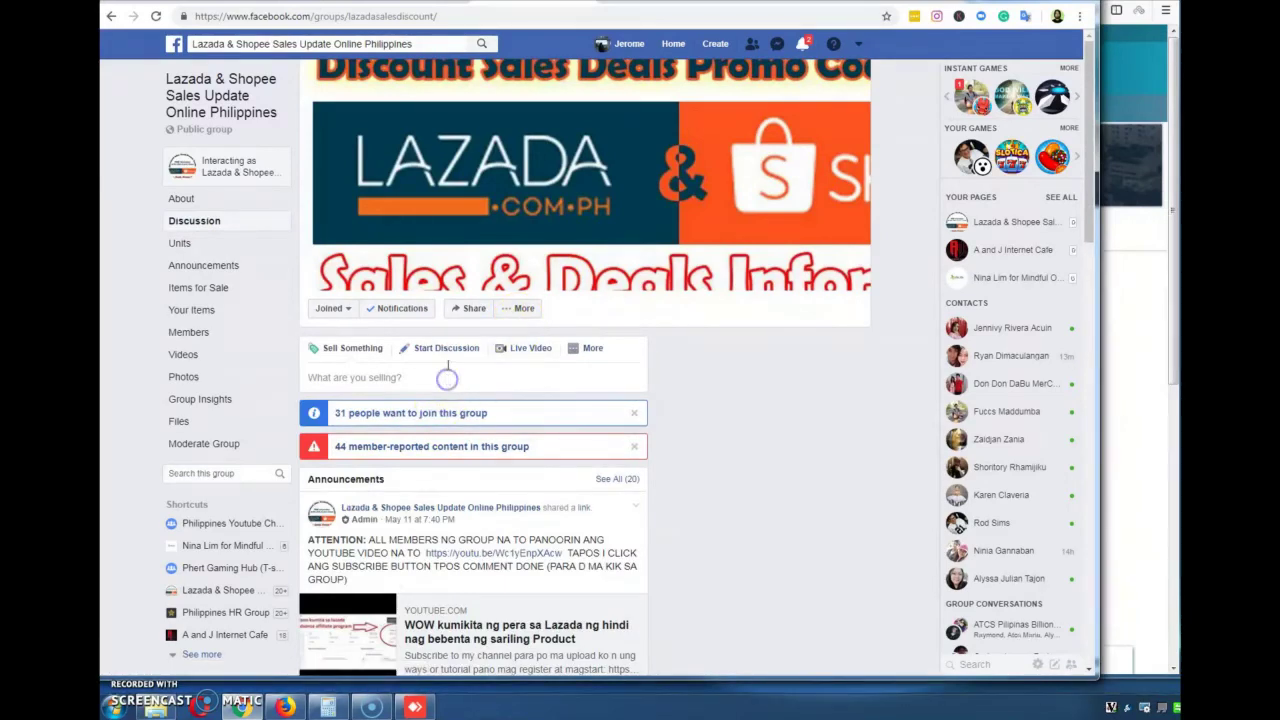
Start a new group discussion post and paste the copied affiliate link into it
{"action": "left_click", "coordinate": [447, 348]}
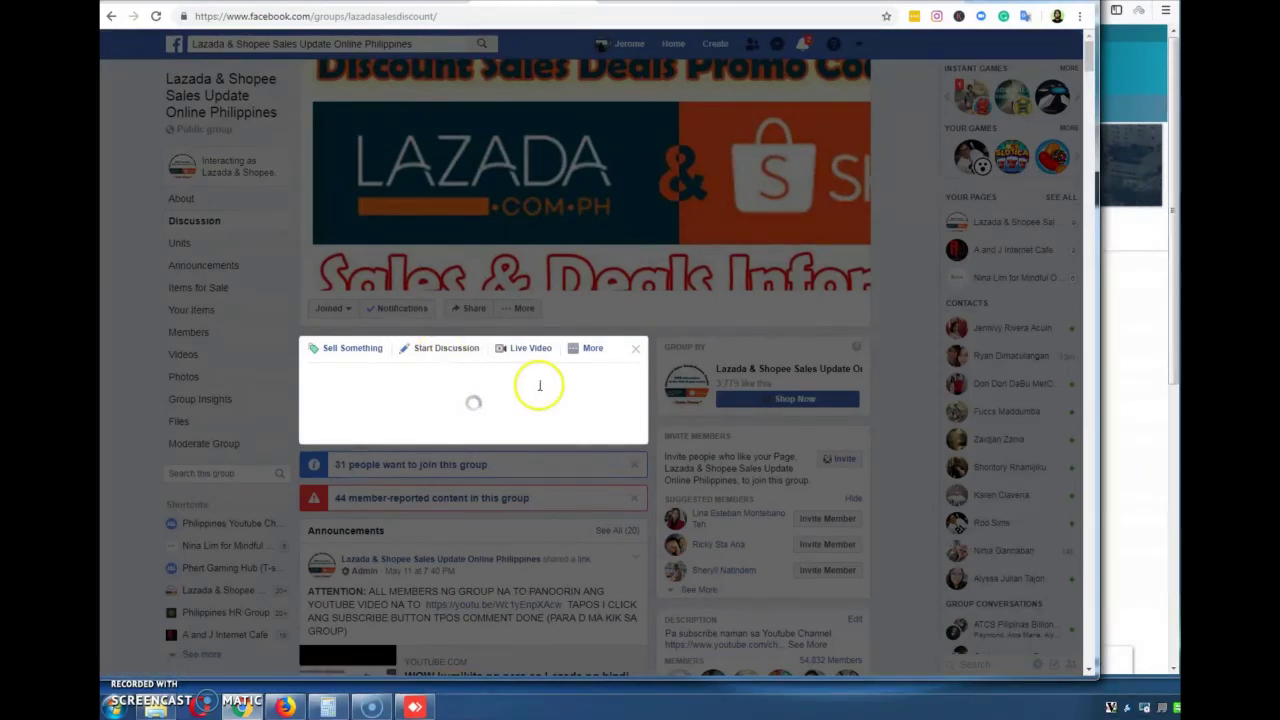
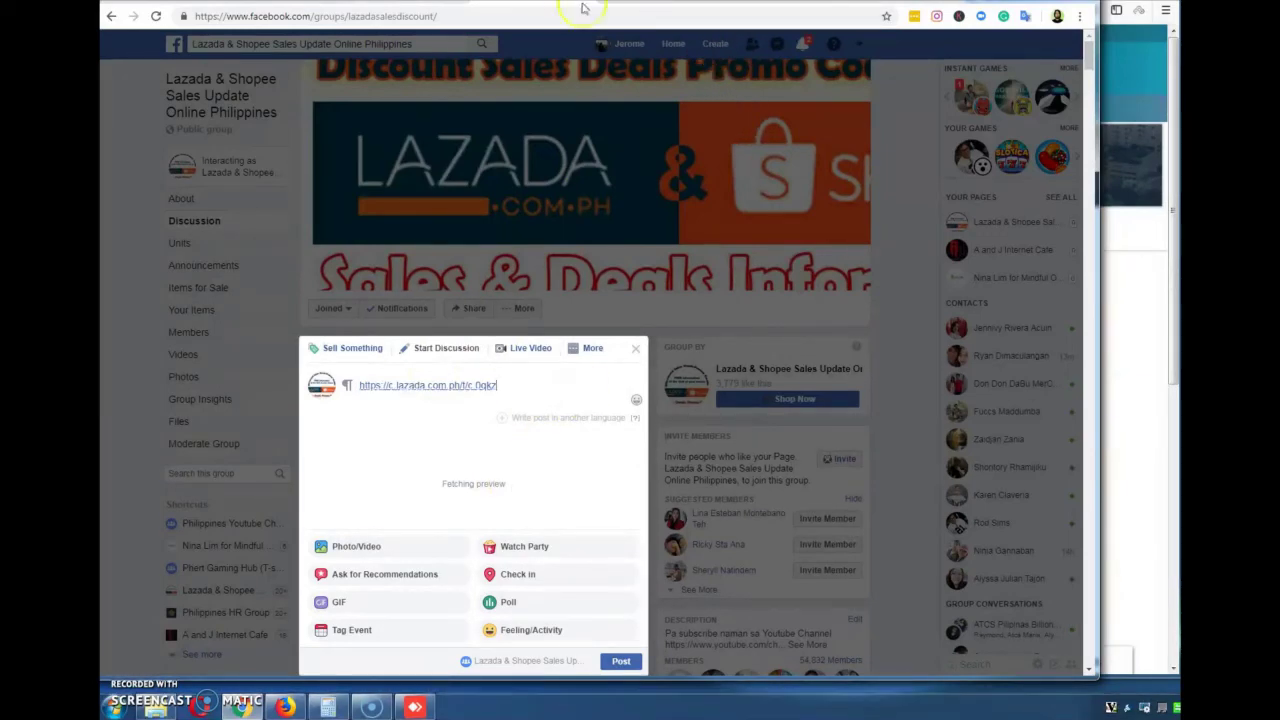
{"action": "key", "text": "alt+Left"}
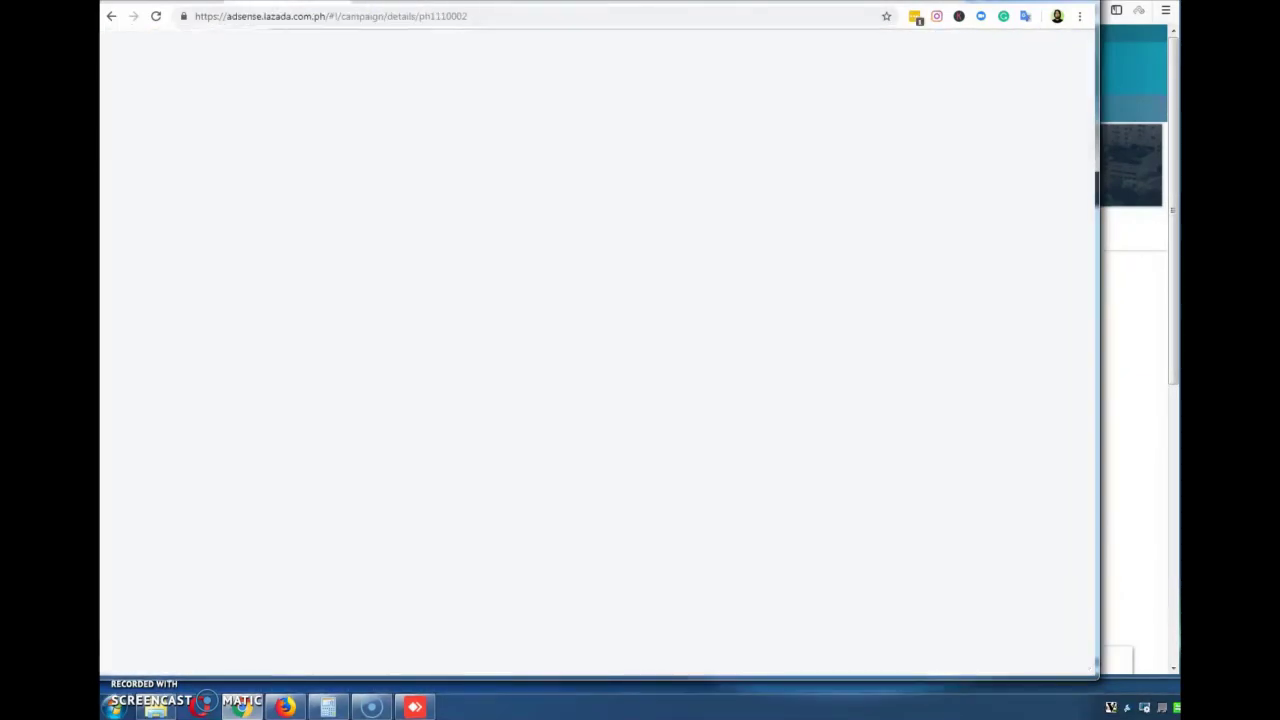
Preview the offer's Lazada Sports & Outdoors category page and scroll through it
{"action": "left_click", "coordinate": [547, 150]}
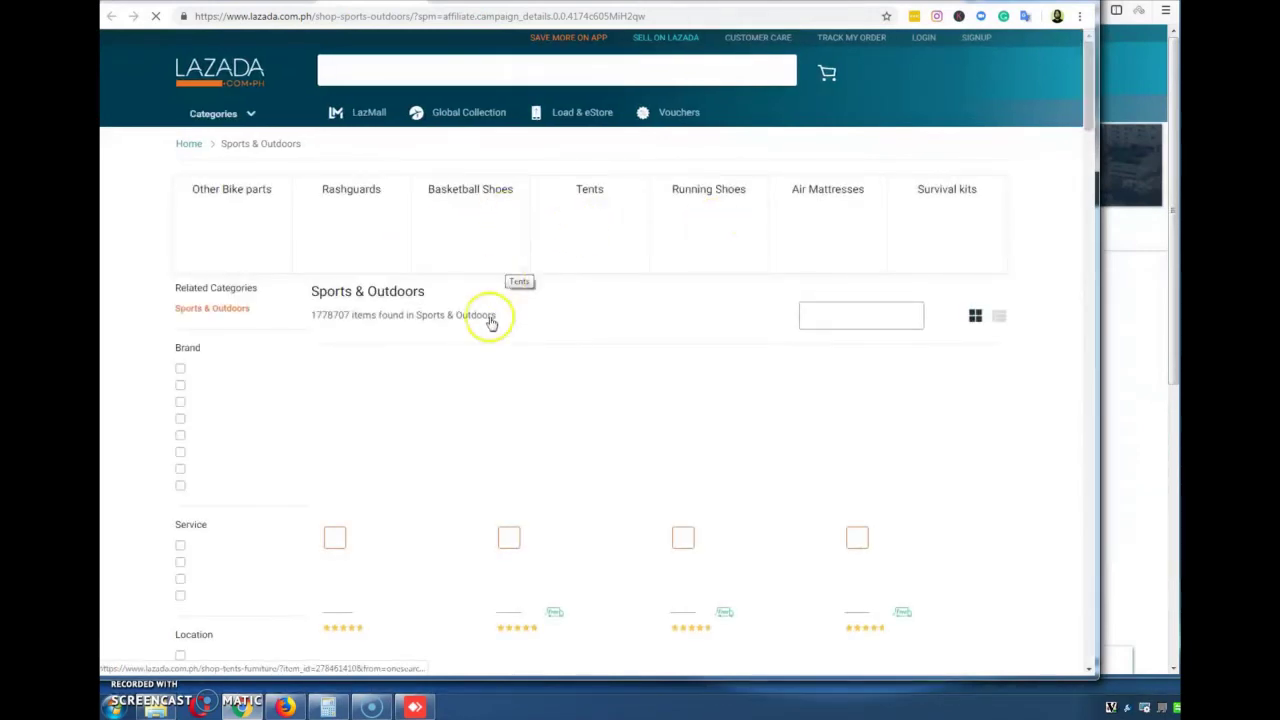
{"action": "scroll", "coordinate": [550, 320], "scroll_direction": "down", "scroll_amount": 1}
{"action": "scroll", "coordinate": [550, 320], "scroll_direction": "up", "scroll_amount": 1}
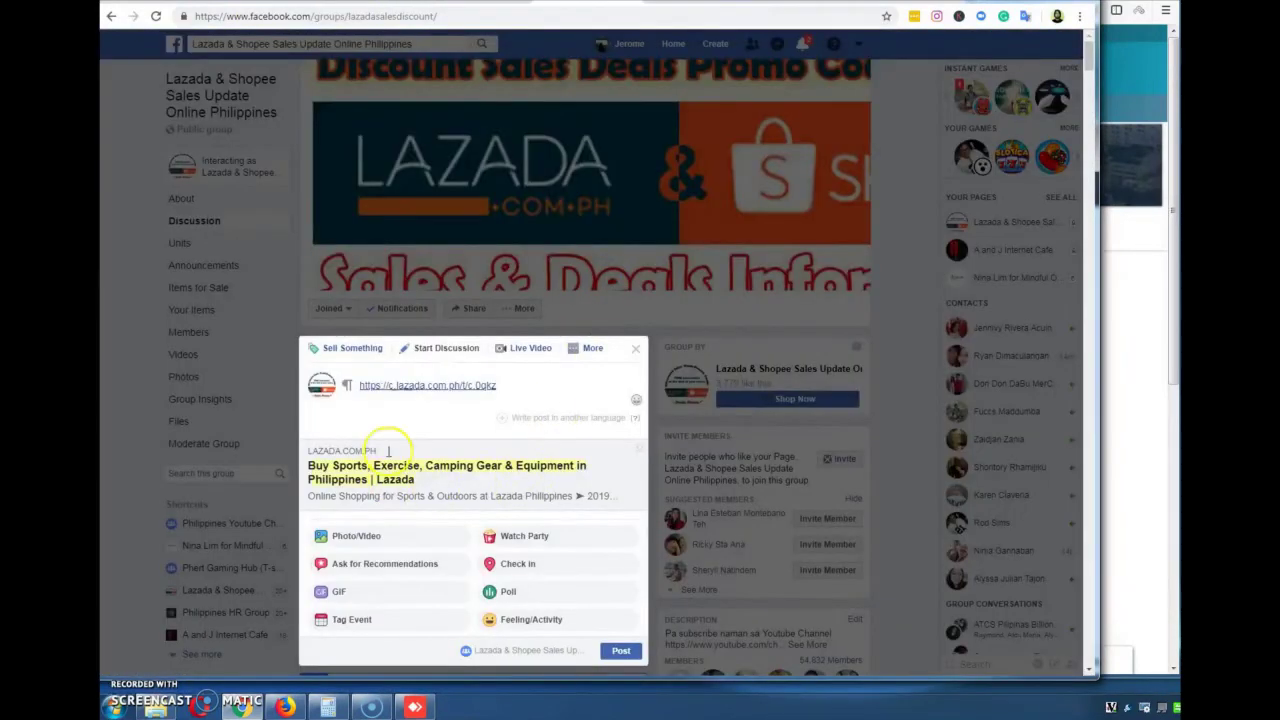
Add a promo line above the affiliate link, starting 'Super sale at Lazada' and ending 'at lowest price'
{"action": "left_click", "coordinate": [398, 372]}
{"action": "key", "text": "Return"}
{"action": "key", "text": "Up"}
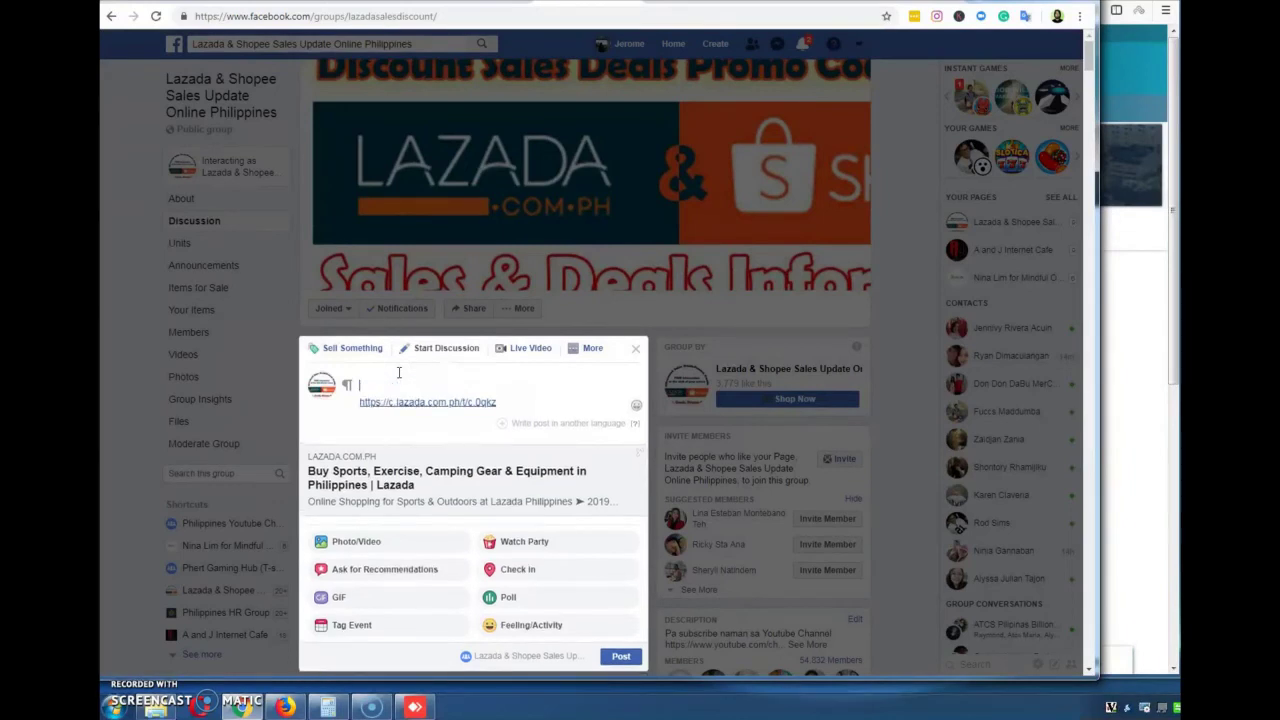
{"action": "type", "text": "Super sale at Lazada Buy sports apparel"}
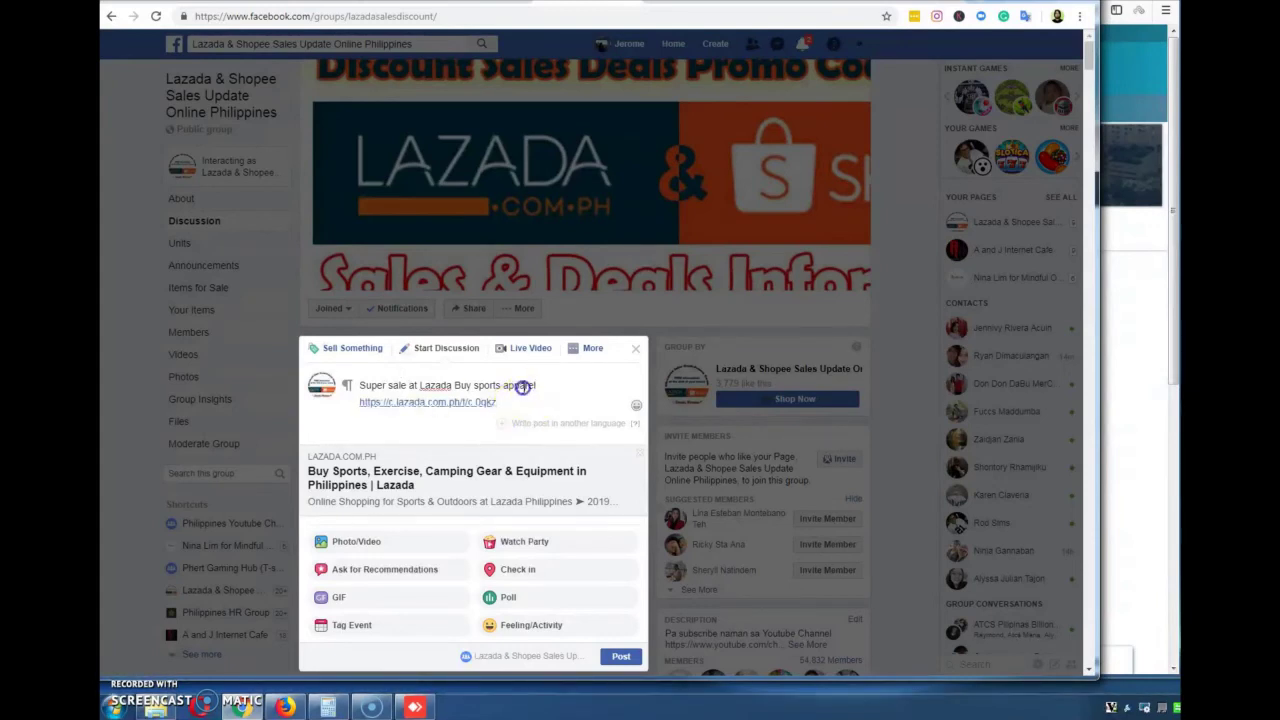
{"action": "right_click", "coordinate": [522, 388]}
{"action": "left_click", "coordinate": [556, 382]}
{"action": "type", "text": "at"}
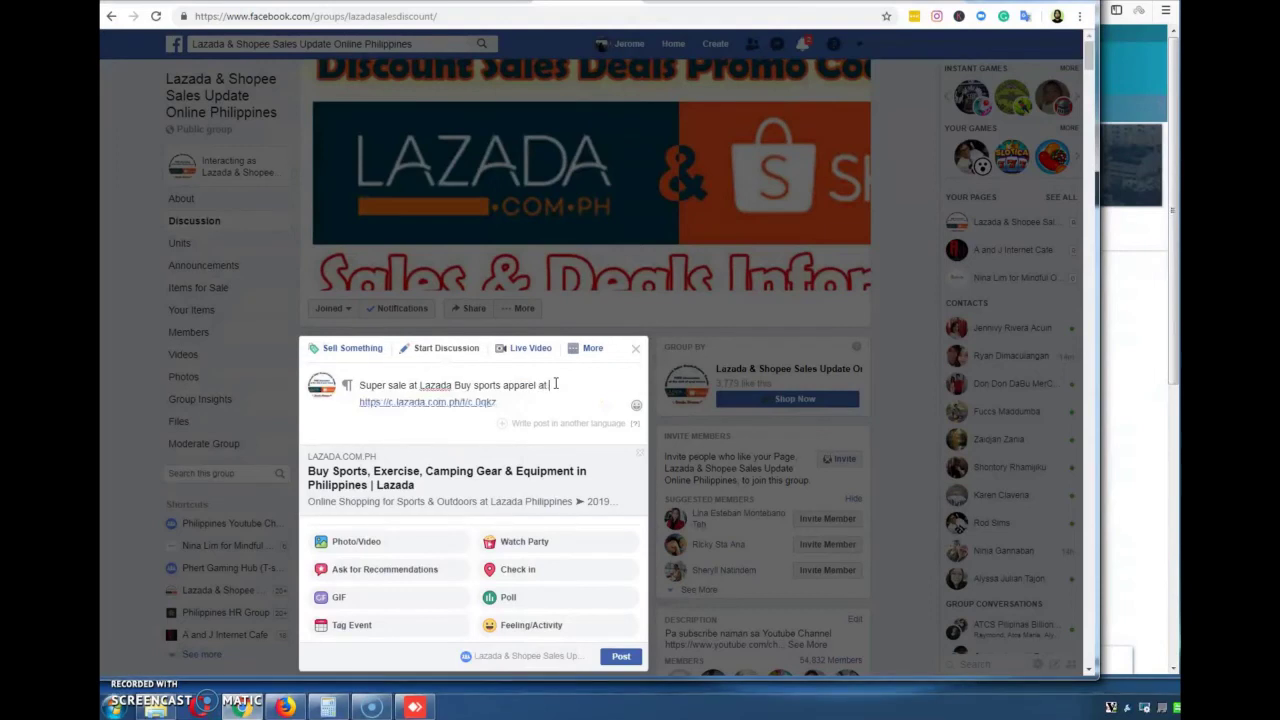